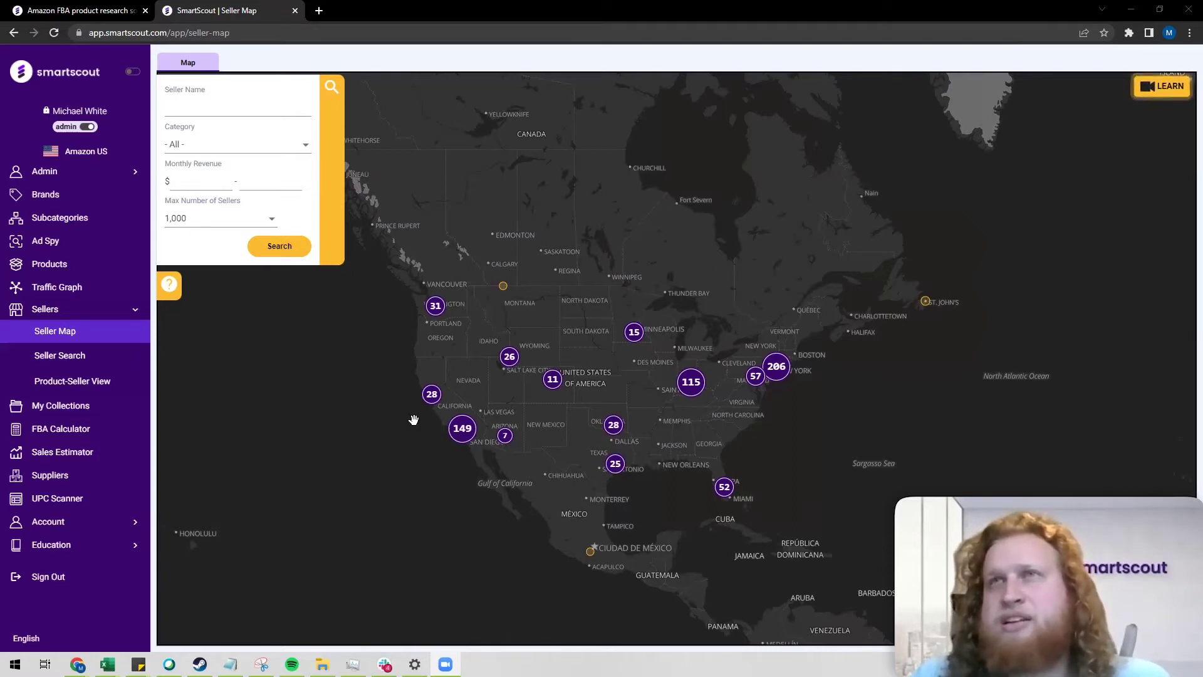
Pan the Seller Map over Europe's sellers and back to North America.
{"action": "left_click_drag", "start_coordinate": [578, 428], "coordinate": [506, 390]}
{"action": "left_click_drag", "start_coordinate": [1168, 247], "coordinate": [569, 373]}
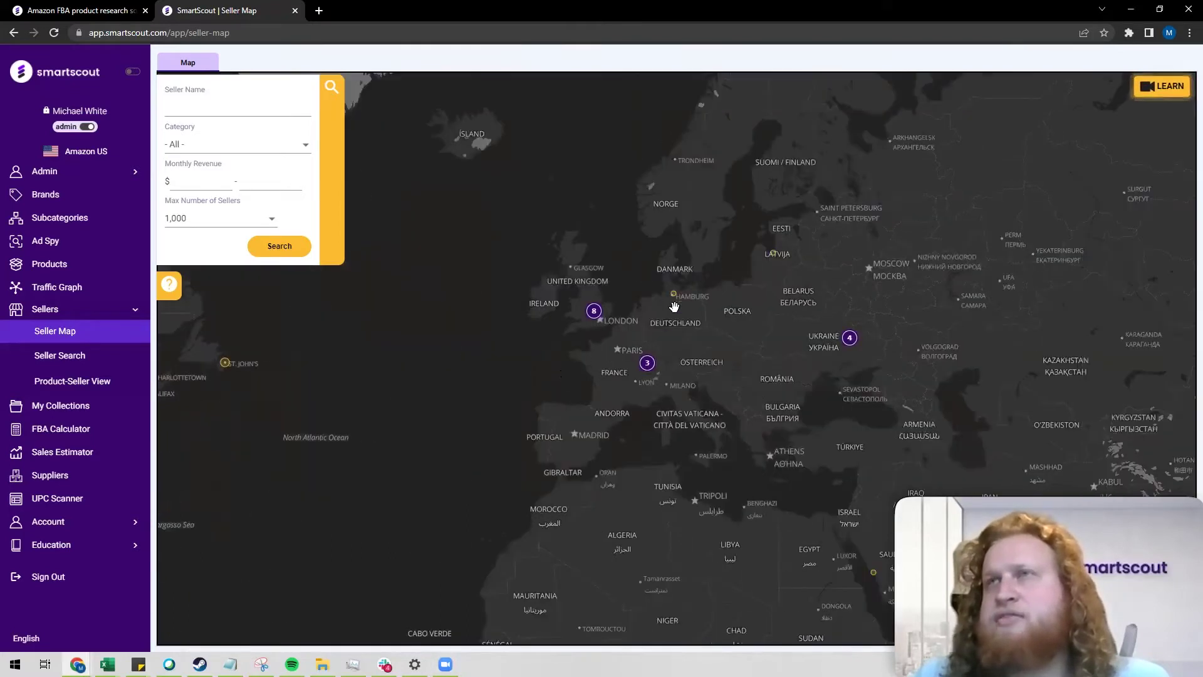
{"action": "left_click_drag", "start_coordinate": [674, 306], "coordinate": [666, 340]}
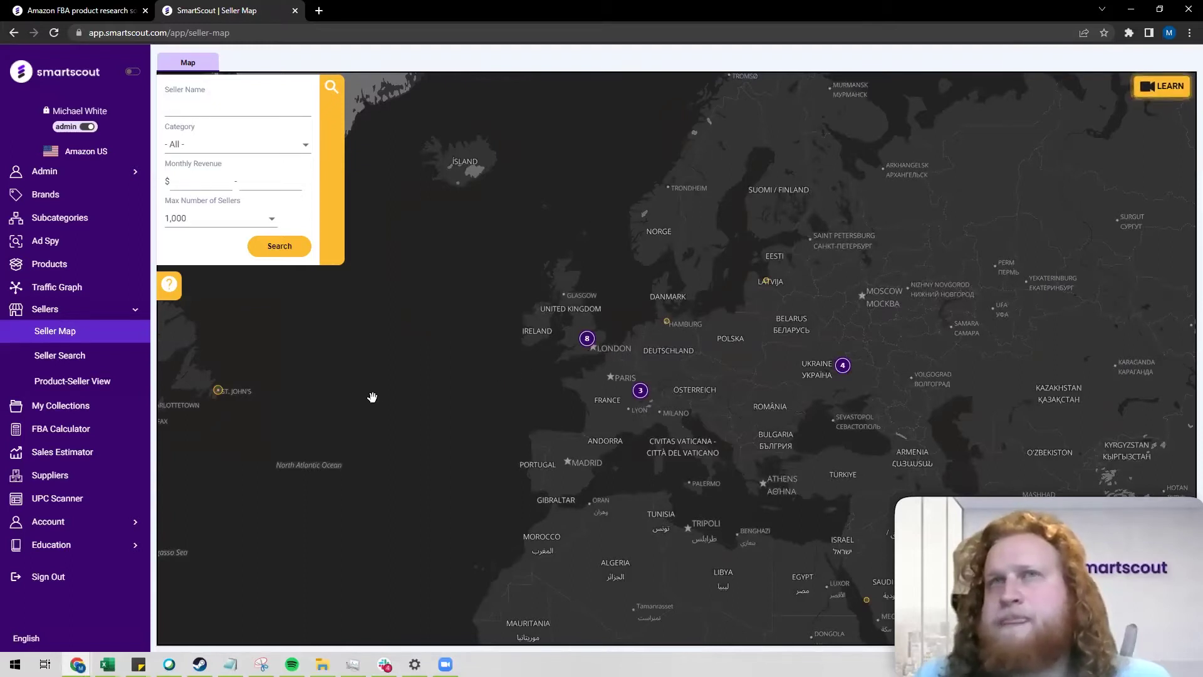
{"action": "left_click_drag", "start_coordinate": [403, 399], "coordinate": [946, 194]}
{"action": "left_click_drag", "start_coordinate": [548, 357], "coordinate": [683, 353]}
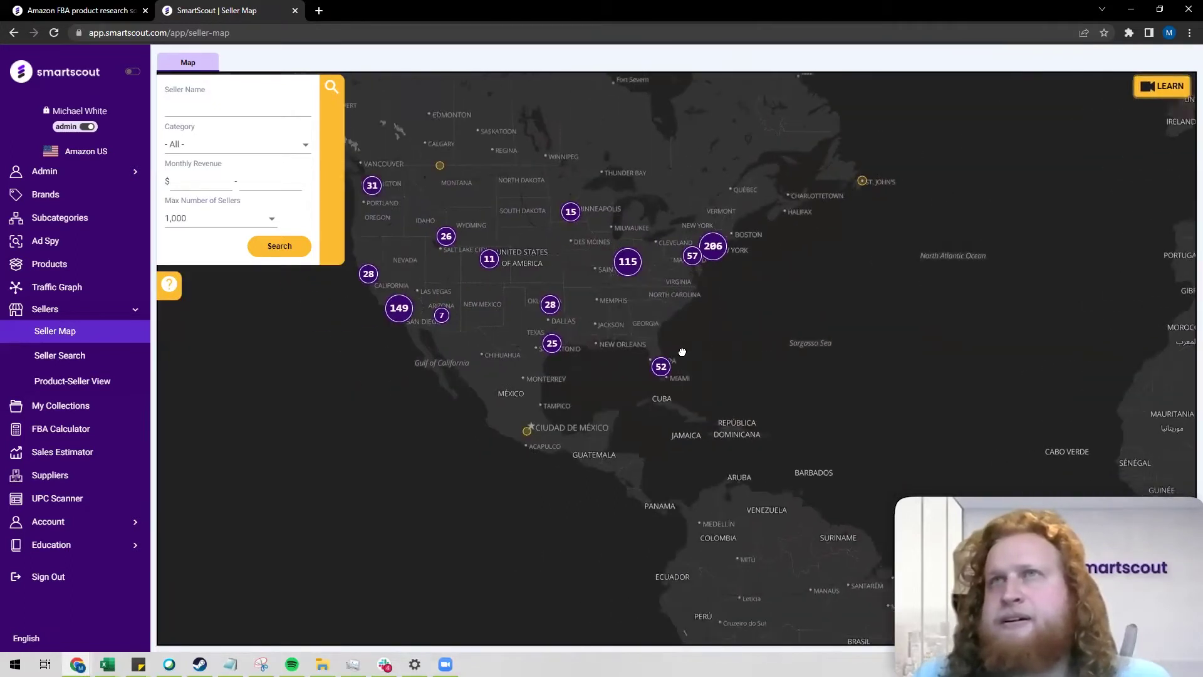
Pan toward East Asia, return, and open the Santa Fe Home & Party seller's revenue popup.
{"action": "scroll", "coordinate": [683, 353], "scroll_direction": "down", "scroll_amount": 1}
{"action": "left_click_drag", "start_coordinate": [674, 406], "coordinate": [922, 381]}
{"action": "scroll", "coordinate": [532, 357], "scroll_direction": "up", "scroll_amount": 2}
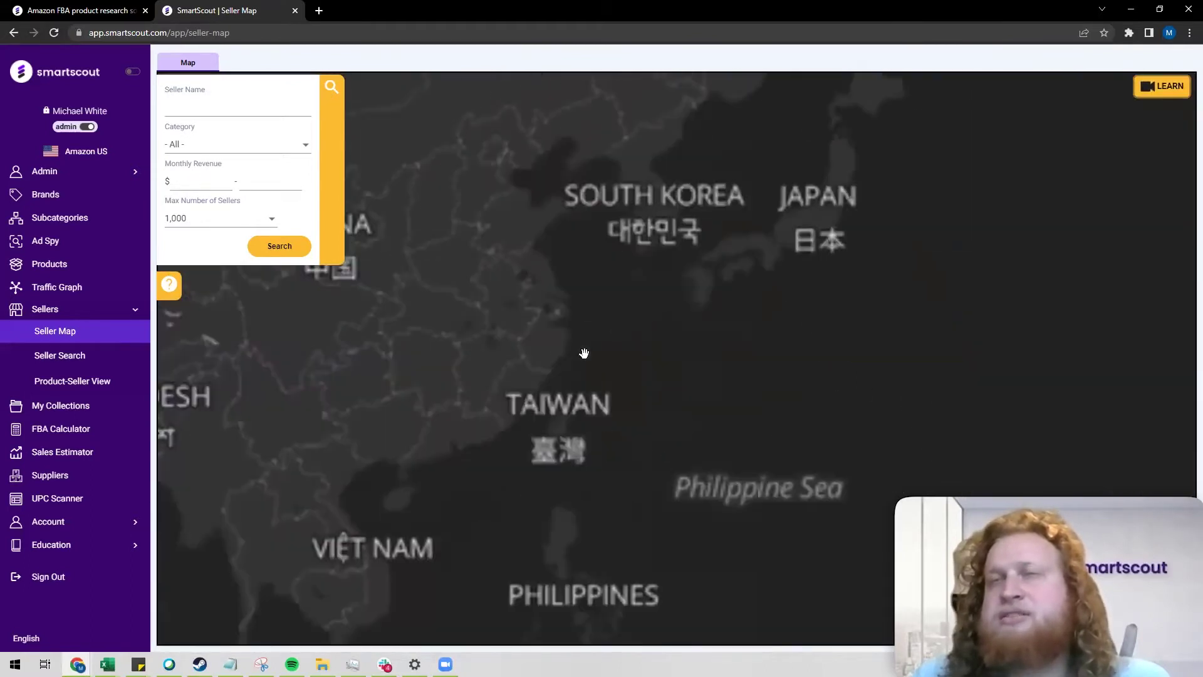
{"action": "left_click_drag", "start_coordinate": [698, 336], "coordinate": [698, 403]}
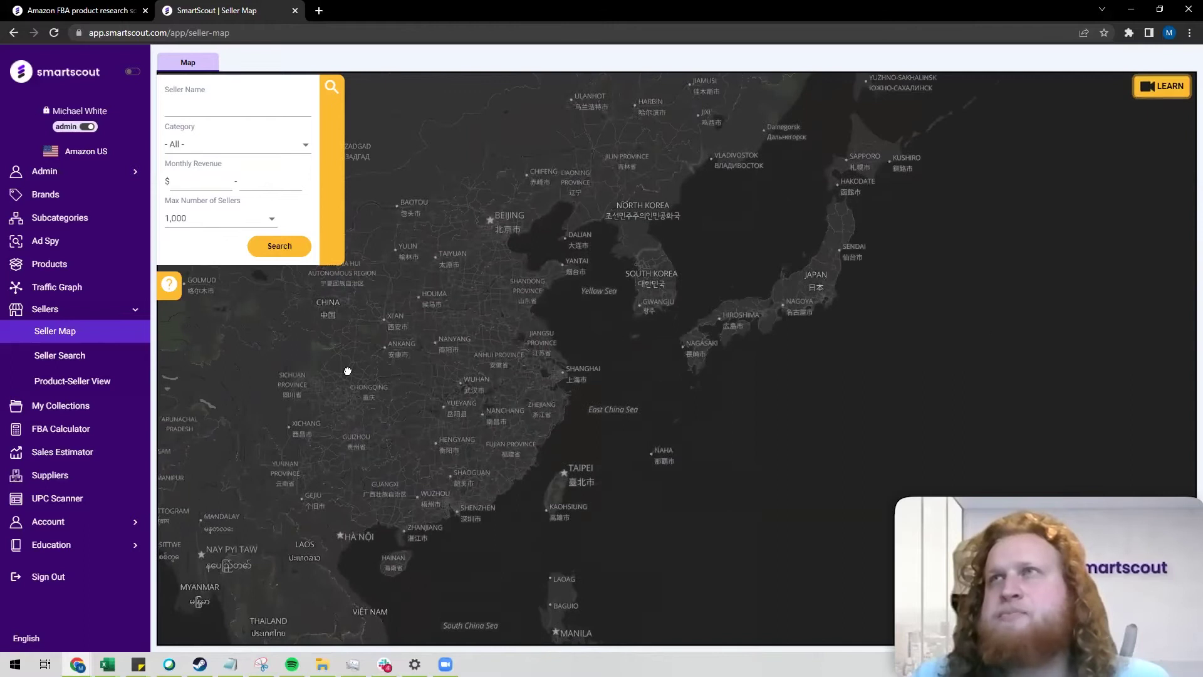
{"action": "scroll", "coordinate": [631, 376], "scroll_direction": "down", "scroll_amount": 5}
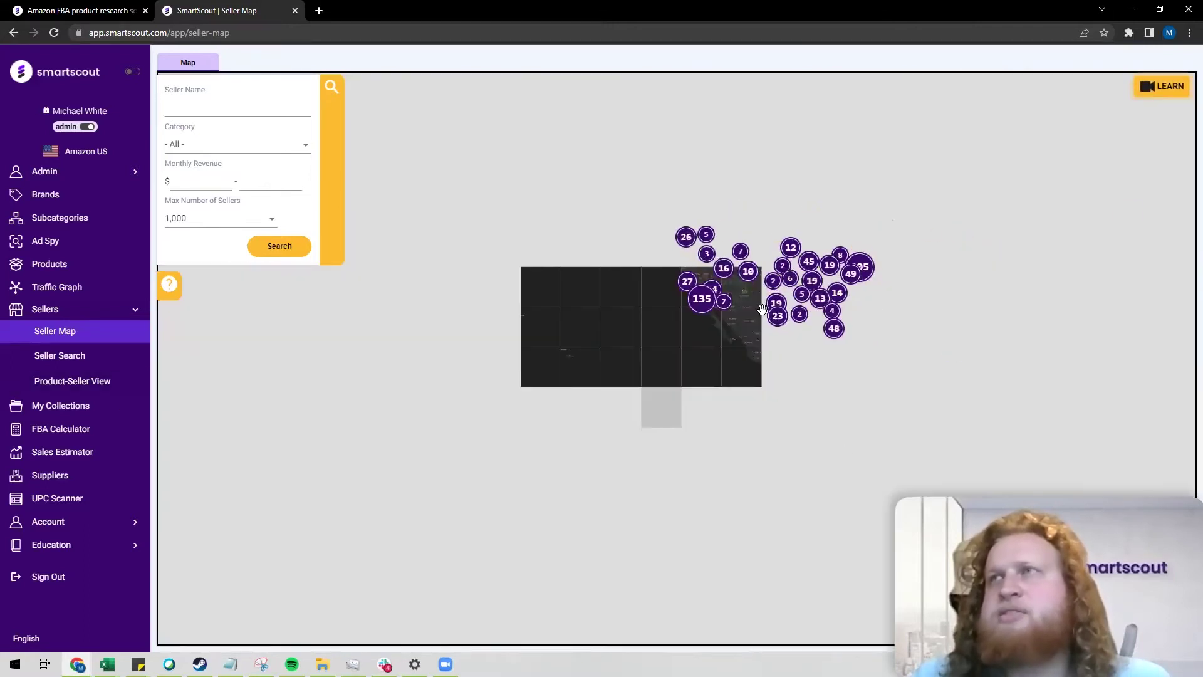
{"action": "scroll", "coordinate": [623, 379], "scroll_direction": "up", "scroll_amount": 5}
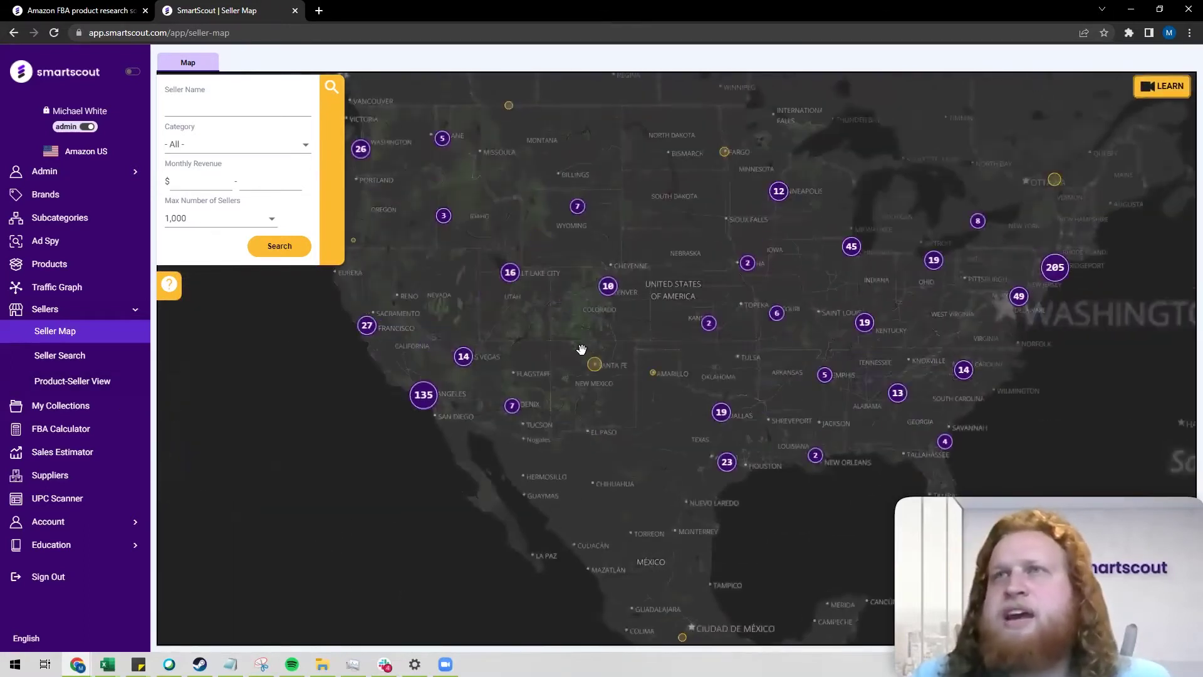
{"action": "left_click", "coordinate": [595, 365]}
{"action": "scroll", "coordinate": [583, 368], "scroll_direction": "up", "scroll_amount": 2}
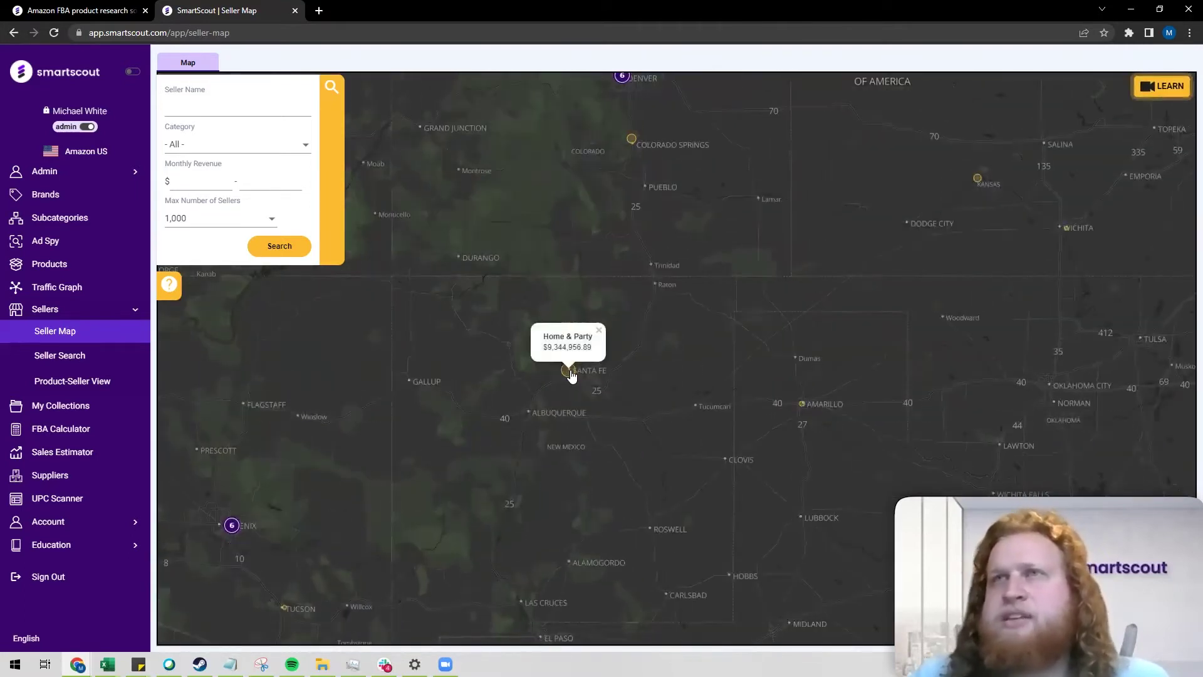
Open the Home & Party seller tab from the Santa Fe marker and copy its link.
{"action": "left_click", "coordinate": [674, 366]}
{"action": "left_click", "coordinate": [569, 374]}
{"action": "left_click", "coordinate": [569, 375]}
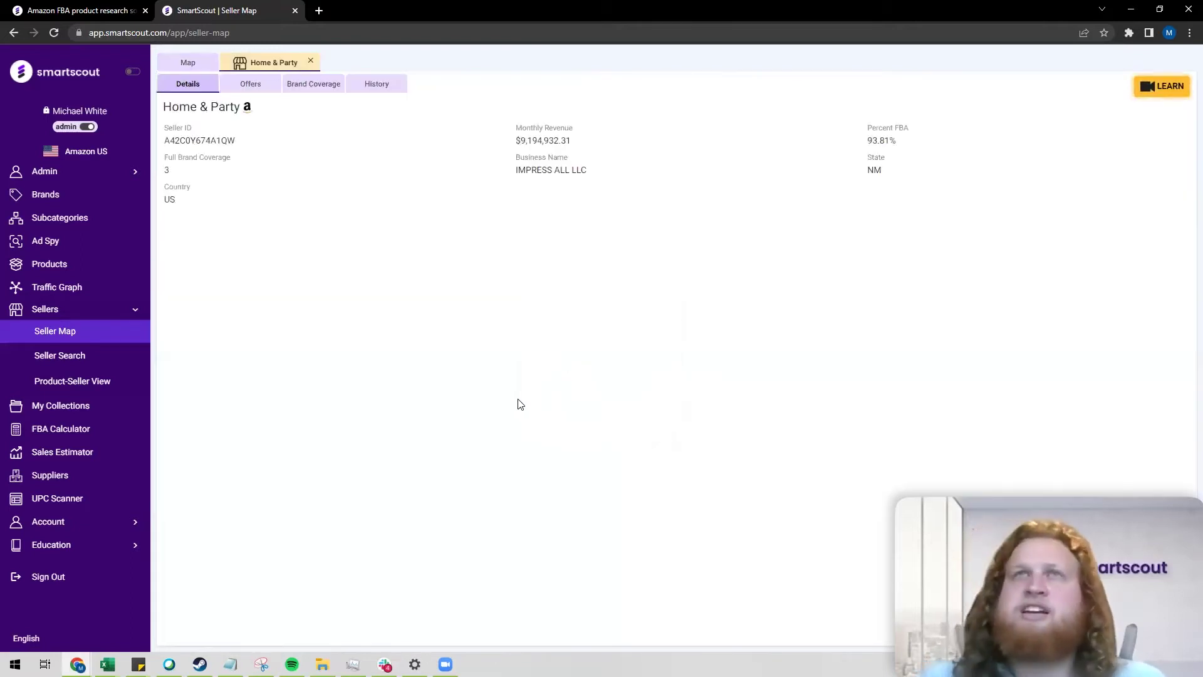
{"action": "left_click", "coordinate": [228, 84]}
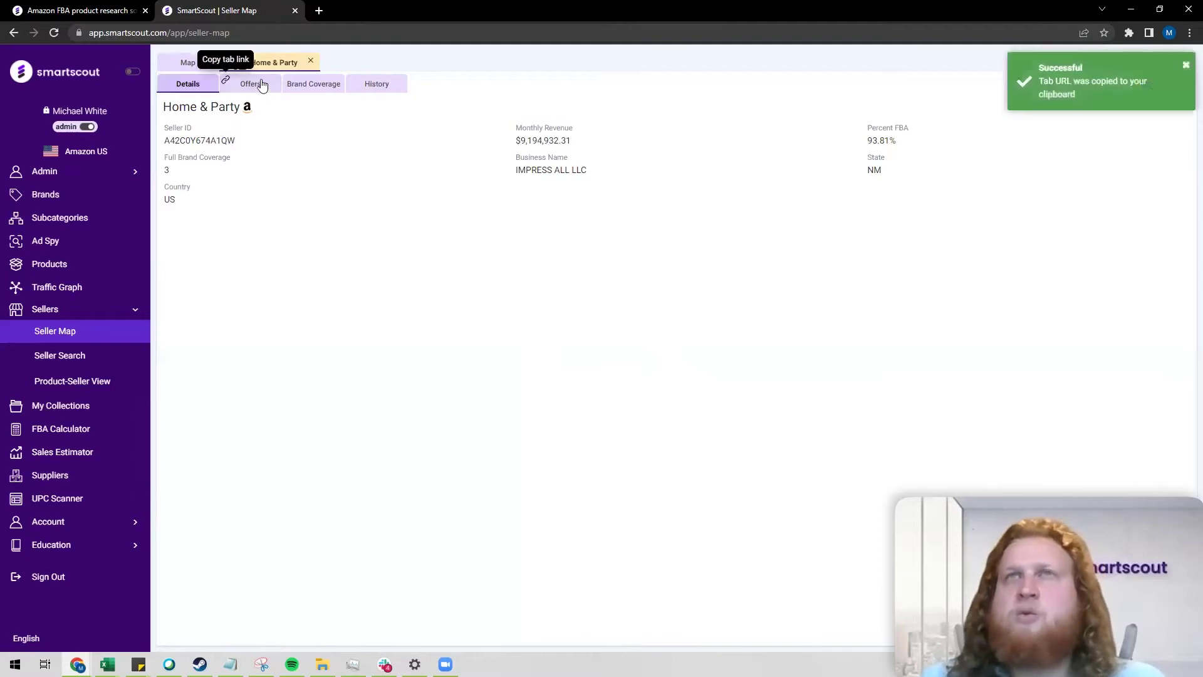
Review the seller's Offers, Brand Coverage and Details tabs, ending on Brand Coverage.
{"action": "left_click", "coordinate": [260, 91]}
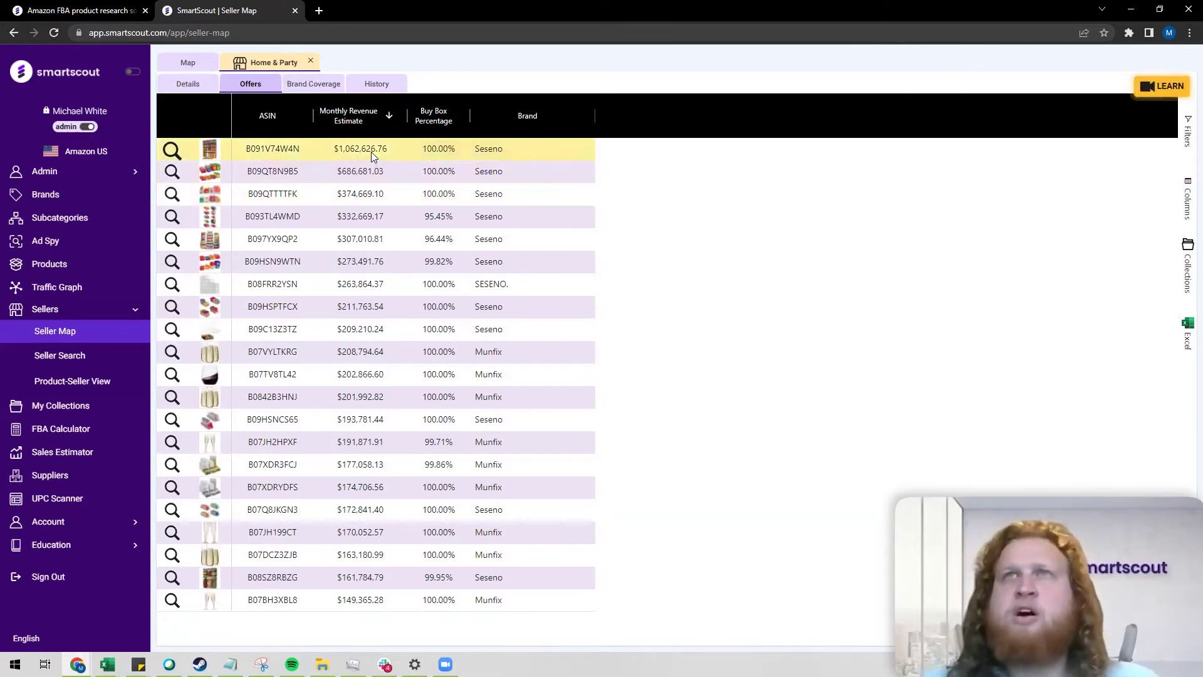
{"action": "left_click", "coordinate": [320, 83]}
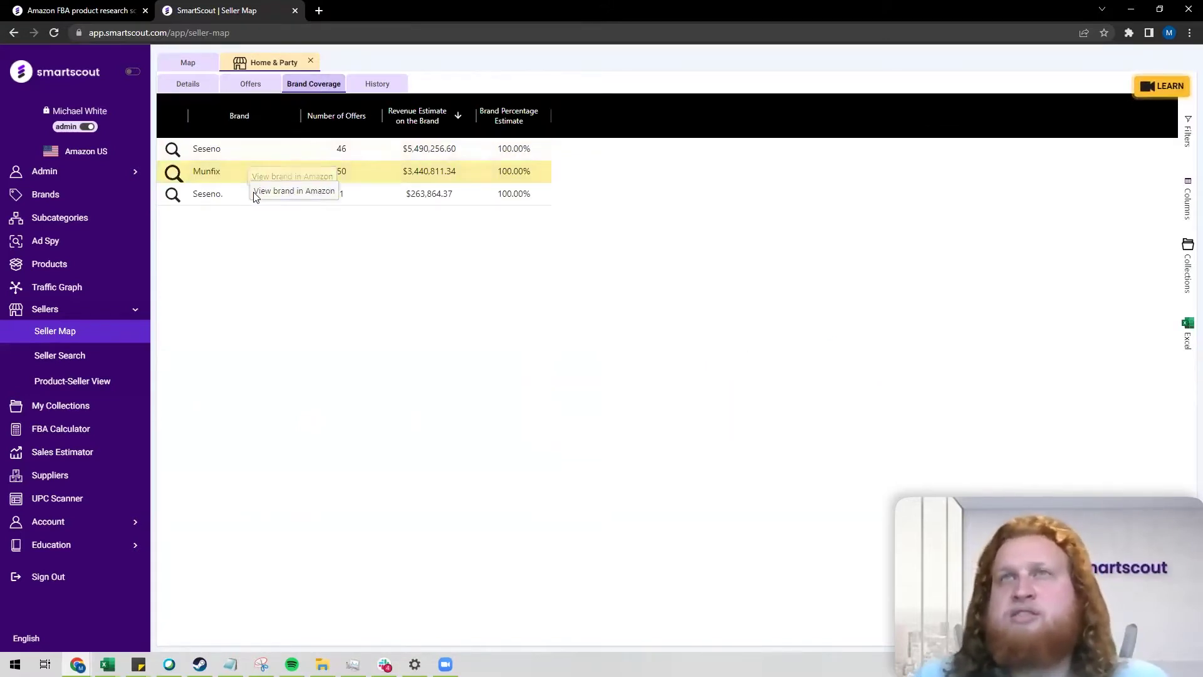
{"action": "left_click", "coordinate": [188, 84]}
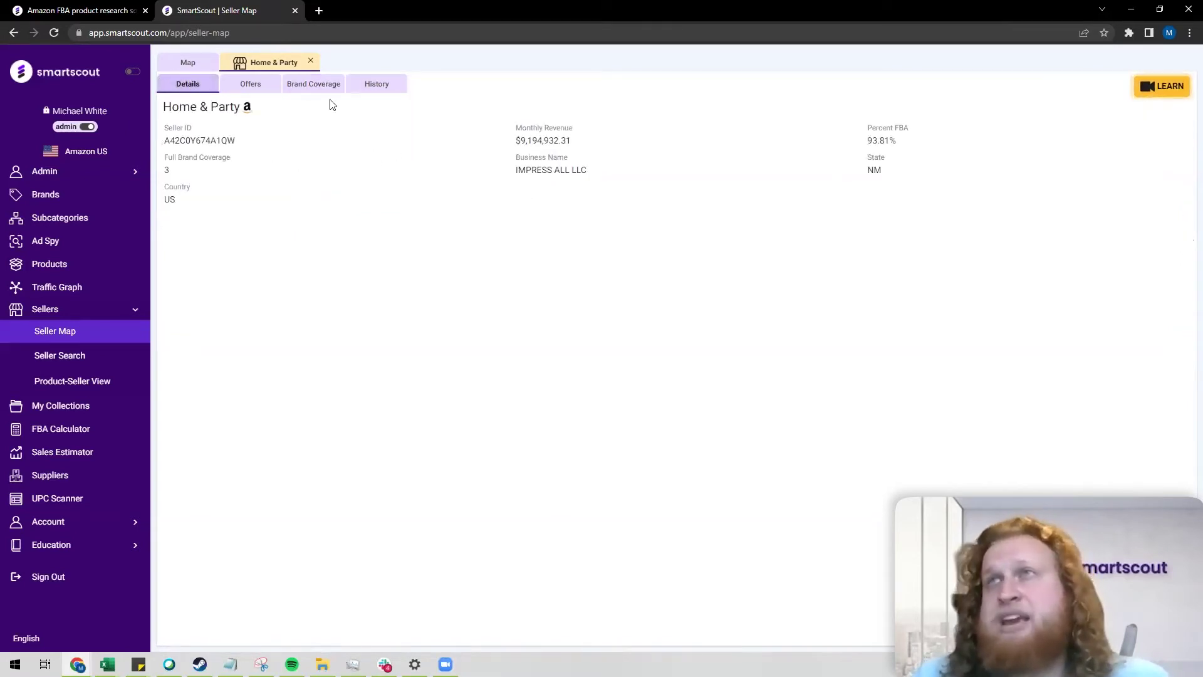
{"action": "left_click", "coordinate": [302, 85]}
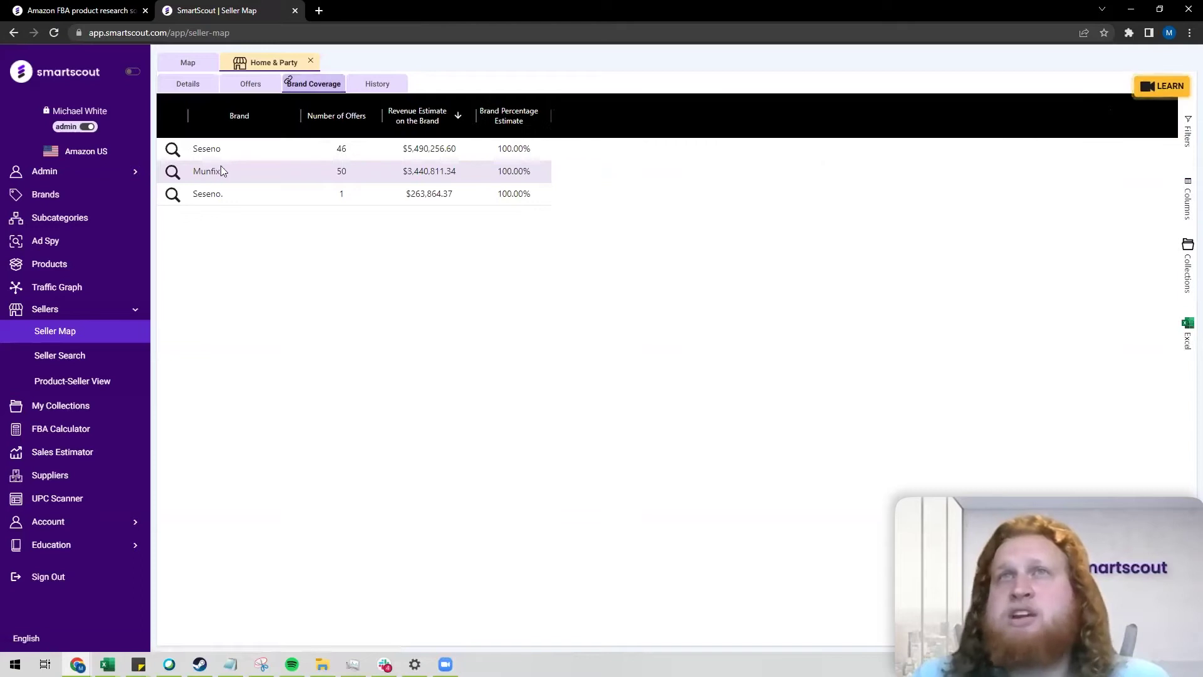
Open the Seseno brand dashboard from the Seseno row's right-click menu.
{"action": "right_click", "coordinate": [174, 153]}
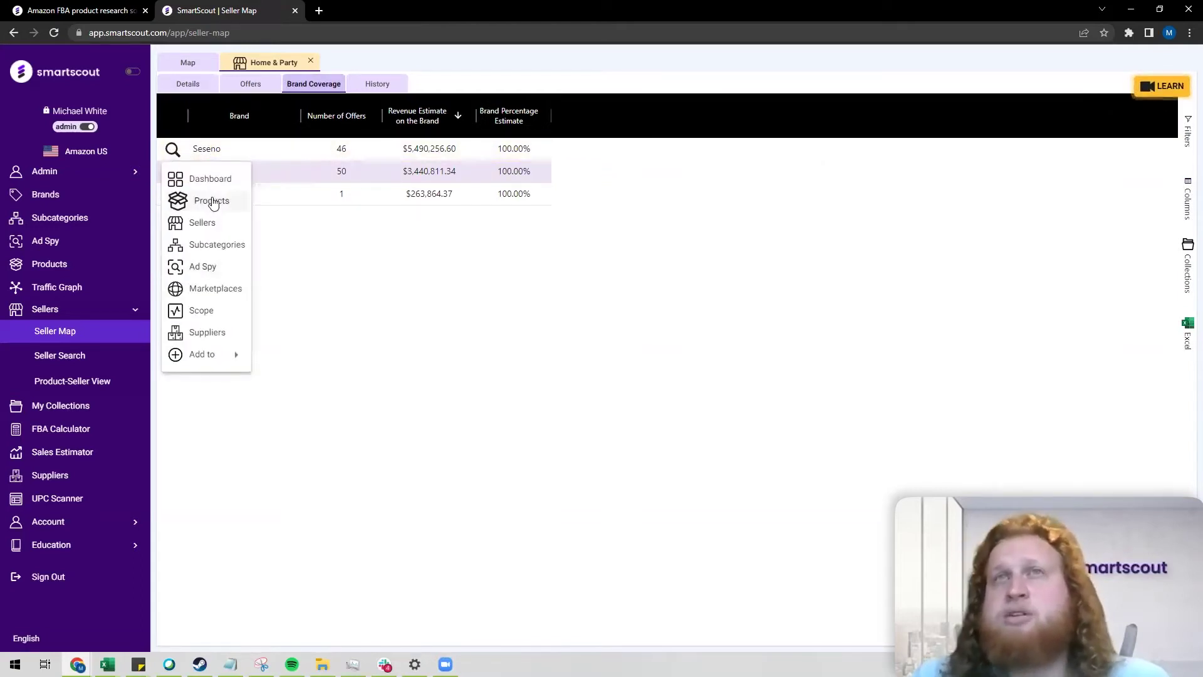
{"action": "left_click", "coordinate": [201, 180]}
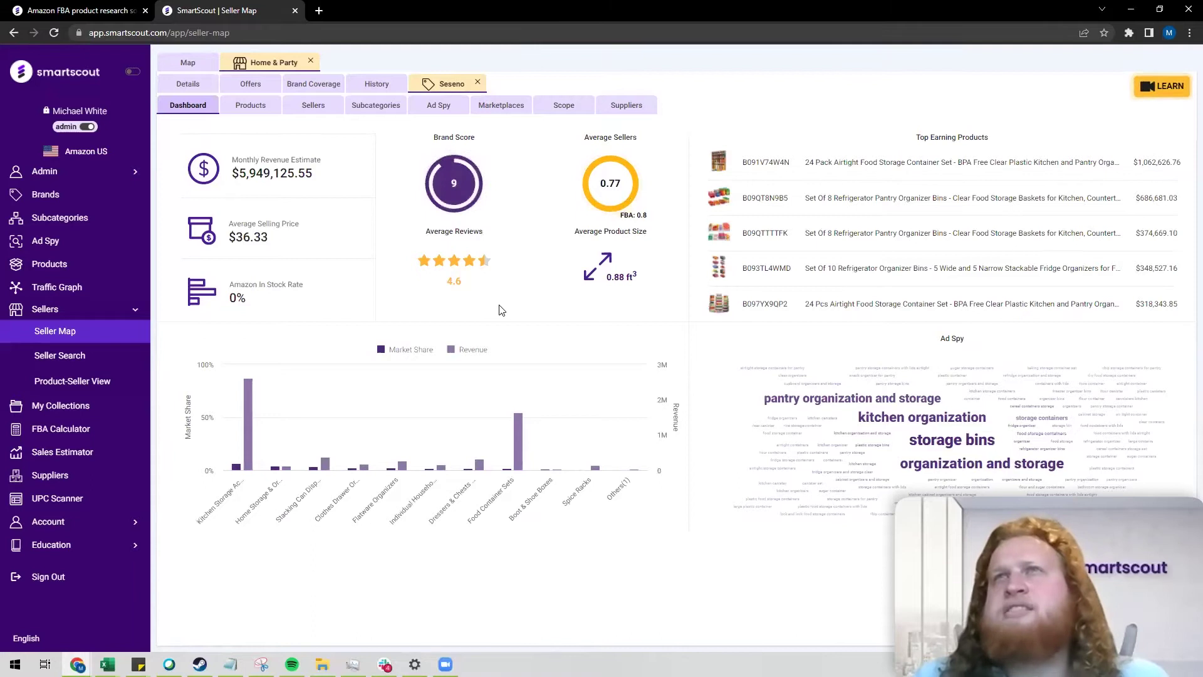
{"action": "mouse_move", "coordinate": [938, 437]}
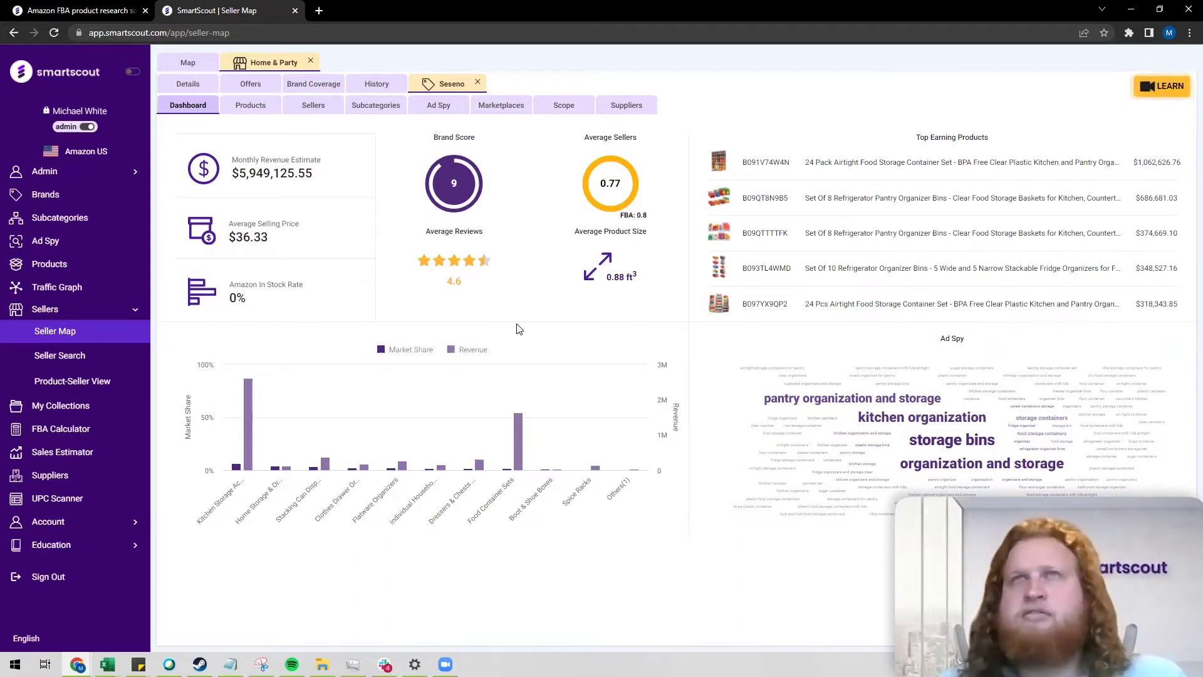
Return to the Seller Map and zoom into the Los Angeles area's sellers.
{"action": "left_click", "coordinate": [189, 69]}
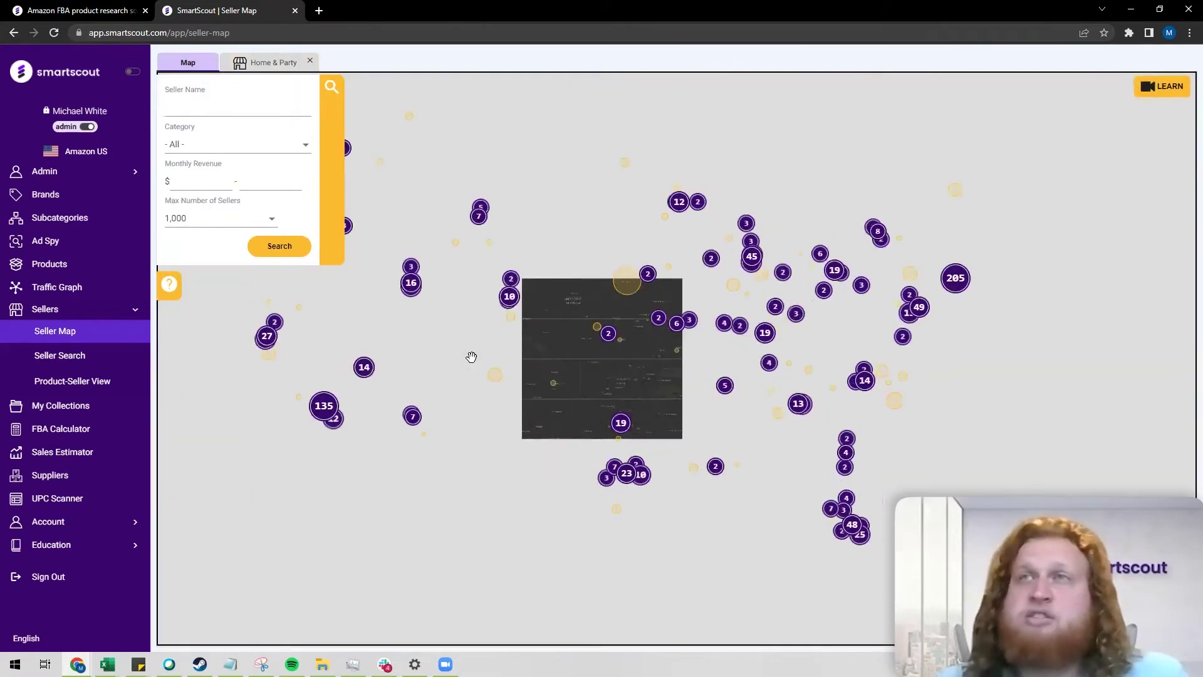
{"action": "scroll", "coordinate": [471, 357], "scroll_direction": "down", "scroll_amount": 1}
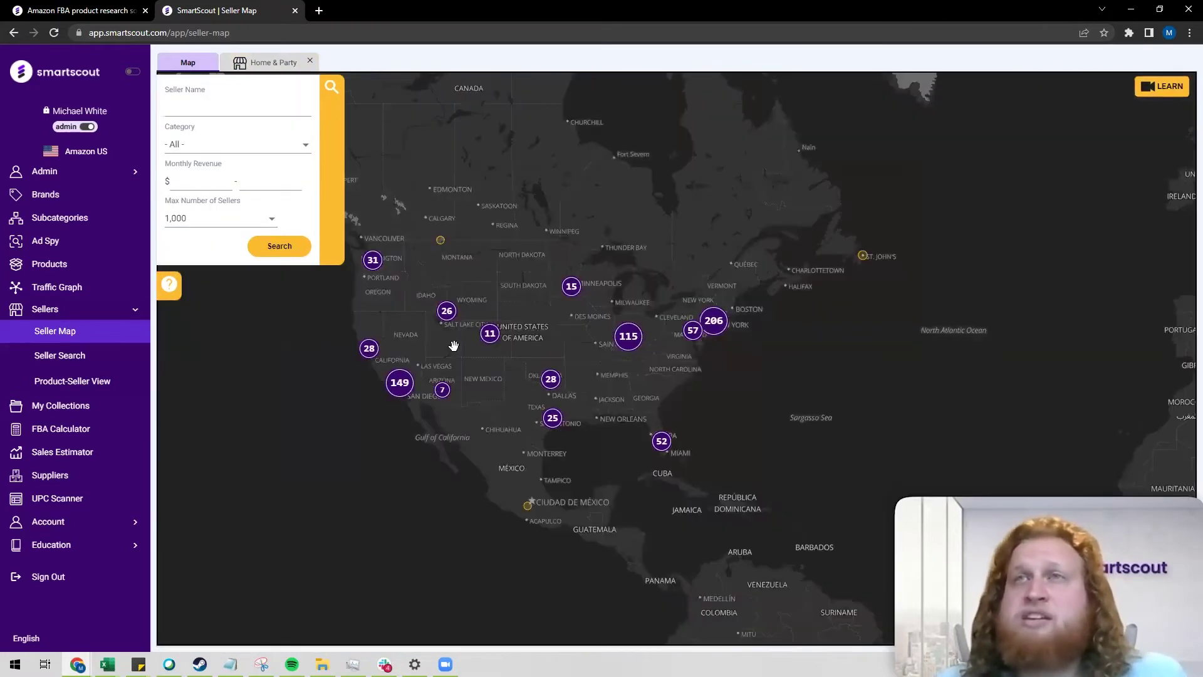
{"action": "left_click_drag", "start_coordinate": [466, 351], "coordinate": [507, 374]}
{"action": "scroll", "coordinate": [466, 399], "scroll_direction": "up", "scroll_amount": 1}
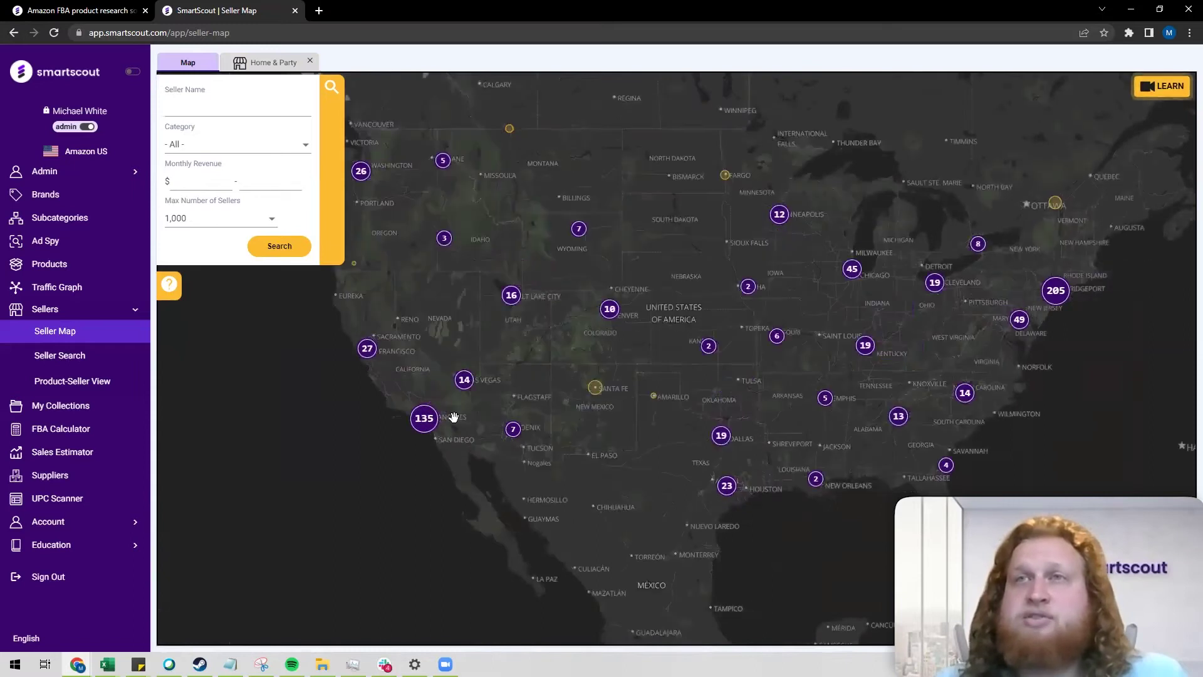
{"action": "left_click_drag", "start_coordinate": [439, 400], "coordinate": [465, 356]}
{"action": "scroll", "coordinate": [464, 356], "scroll_direction": "up", "scroll_amount": 3}
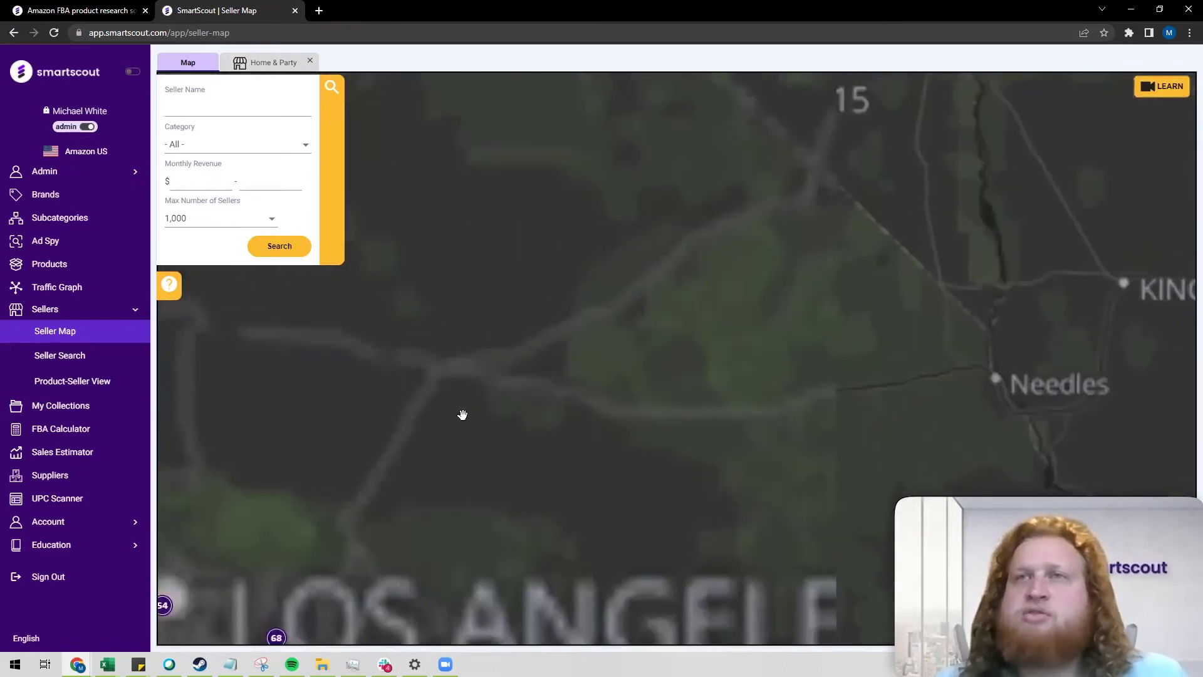
{"action": "left_click_drag", "start_coordinate": [521, 232], "coordinate": [604, 140]}
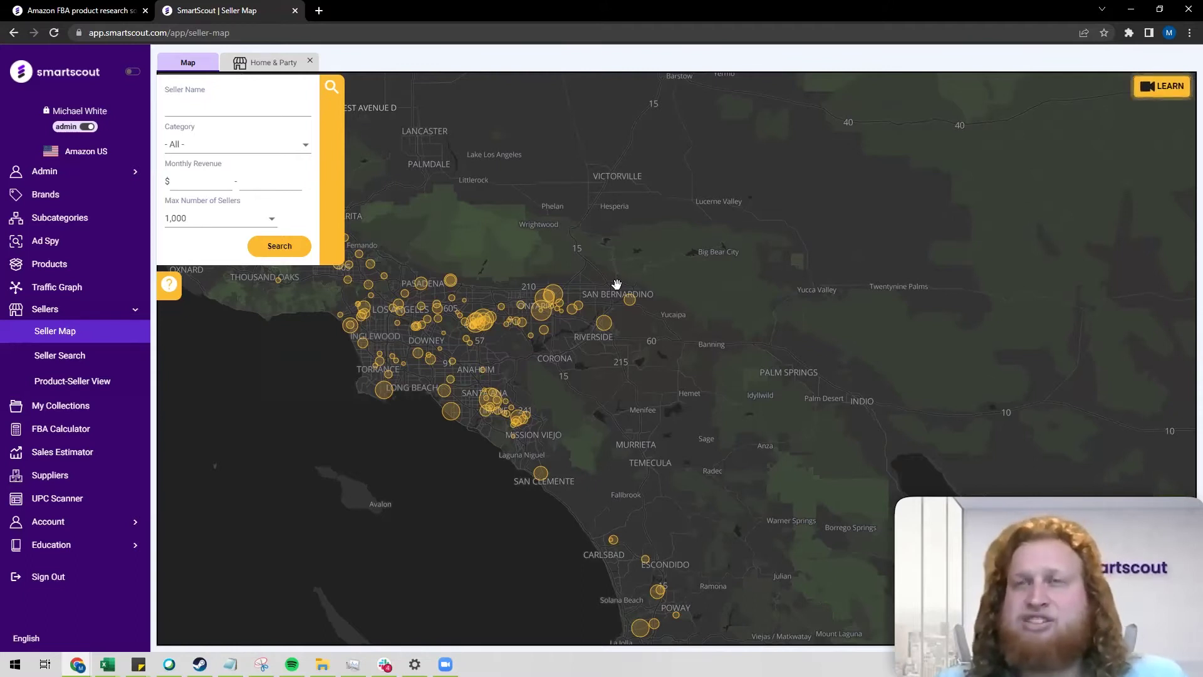
Run an unfiltered Seller Search and select the top seller, Amazon.com.
{"action": "left_click", "coordinate": [99, 361]}
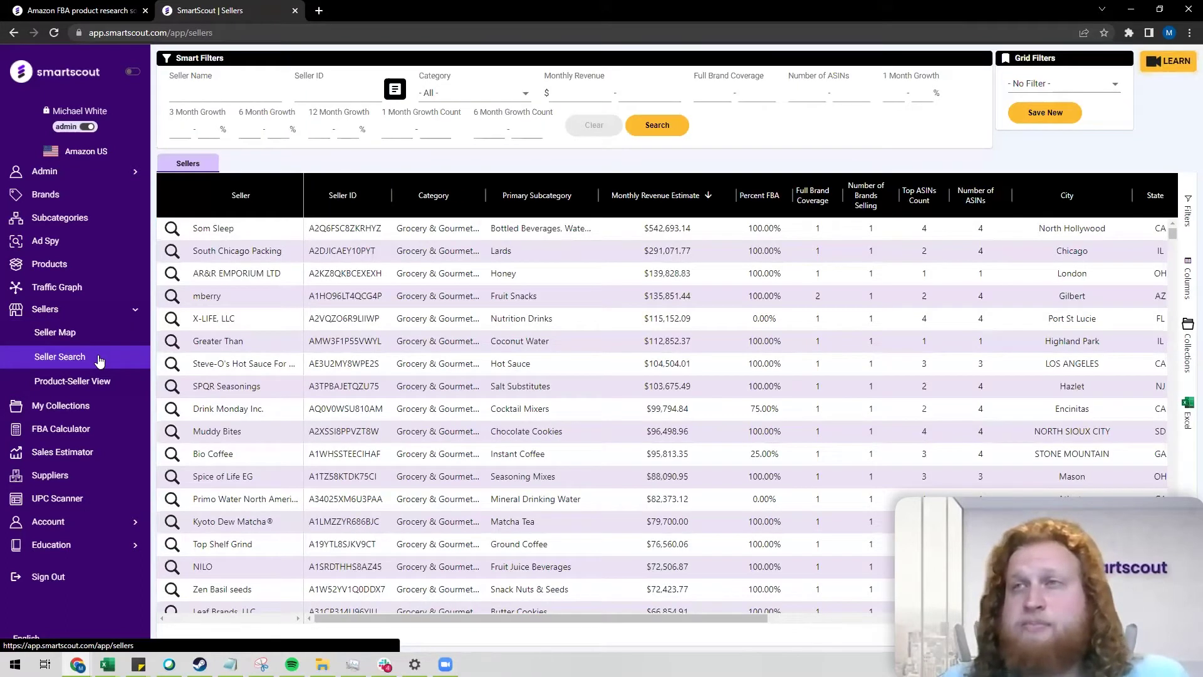
{"action": "left_click", "coordinate": [642, 134]}
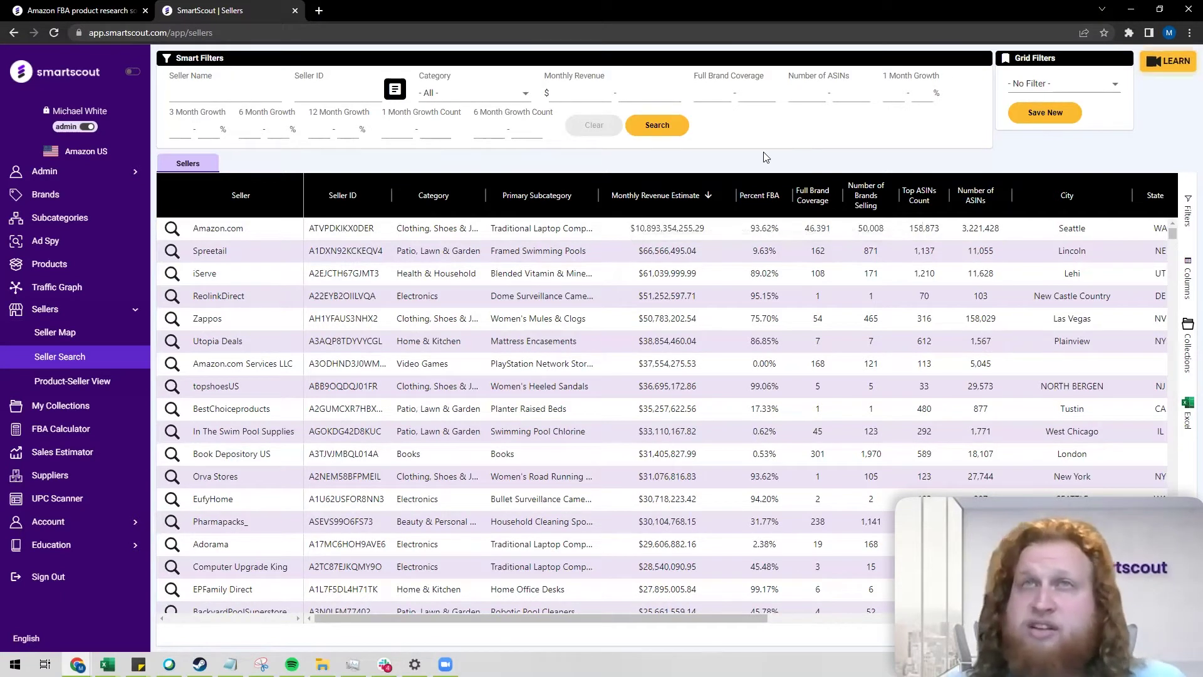
{"action": "left_click", "coordinate": [721, 229]}
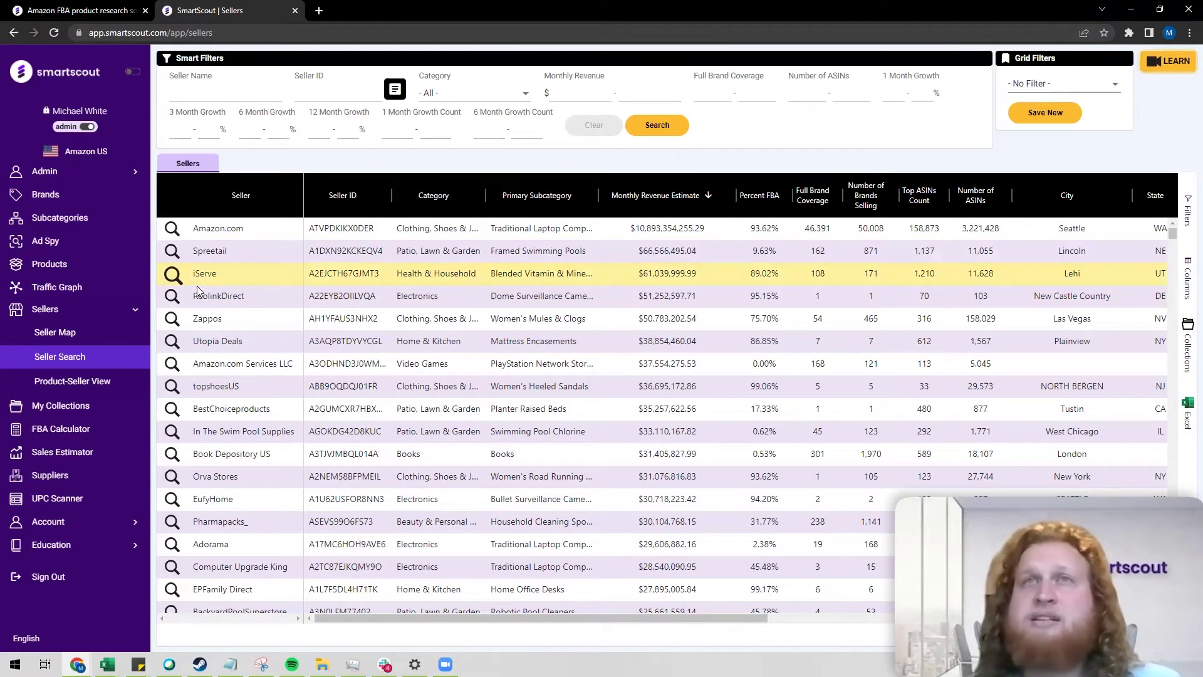
Open iServe's Brand Coverage in a new tab, review it, then return to the Sellers list.
{"action": "mouse_move", "coordinate": [192, 313]}
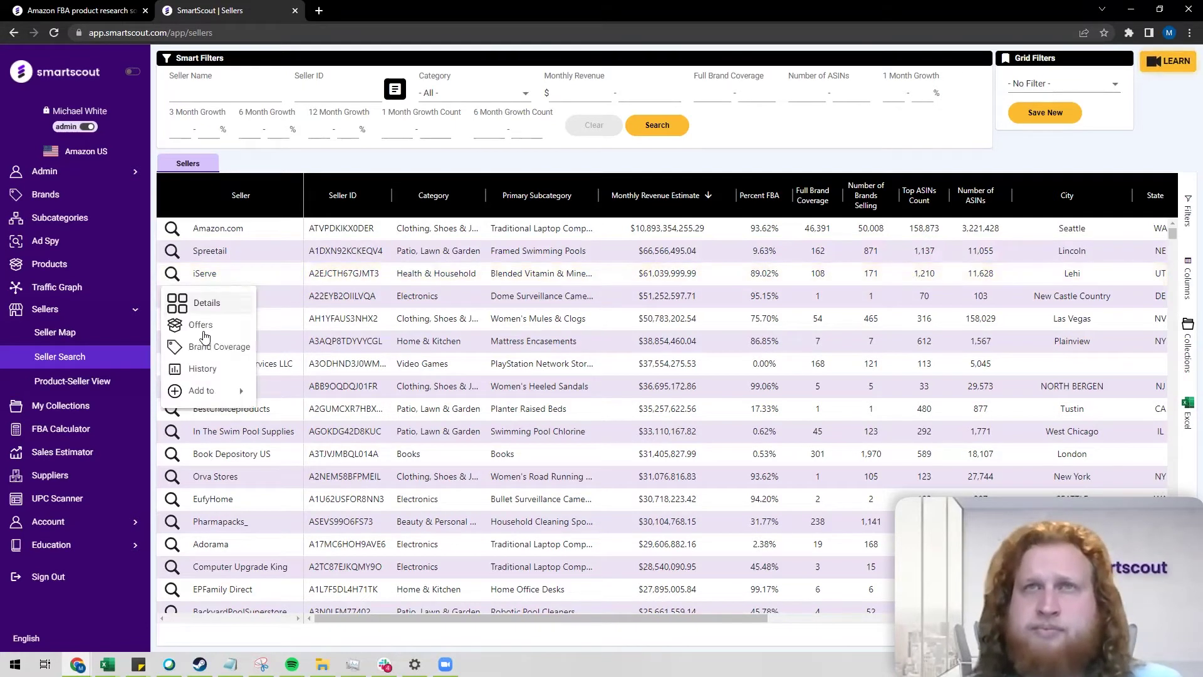
{"action": "left_click", "coordinate": [206, 353]}
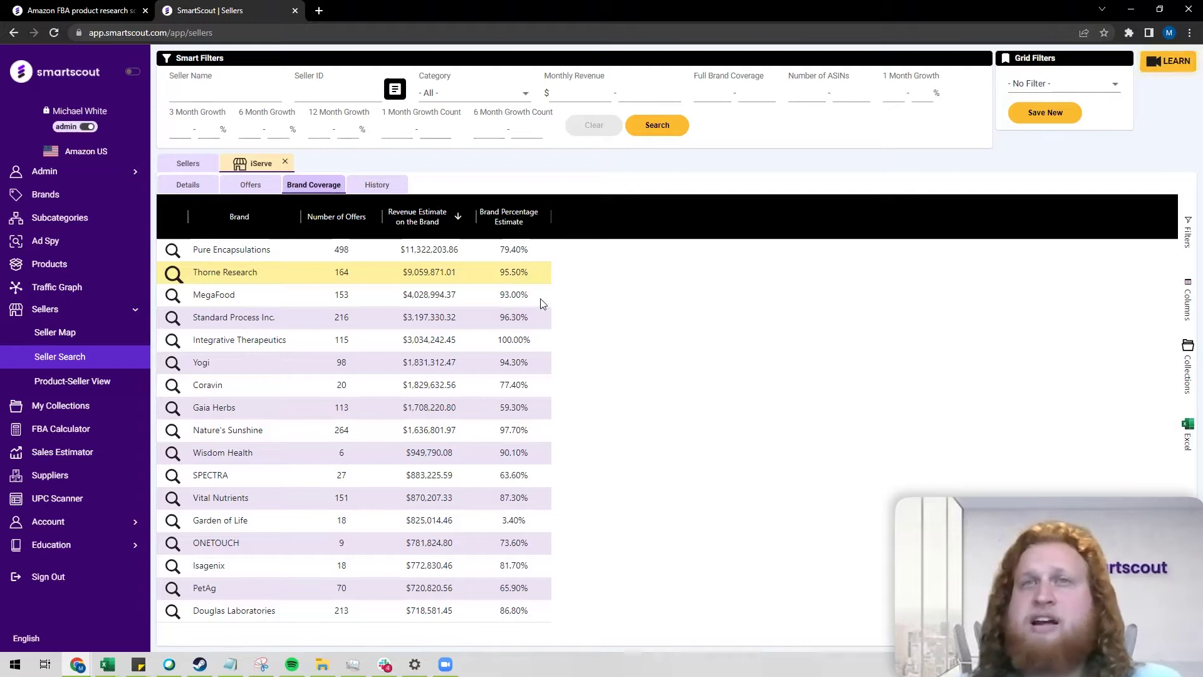
{"action": "left_click", "coordinate": [446, 407]}
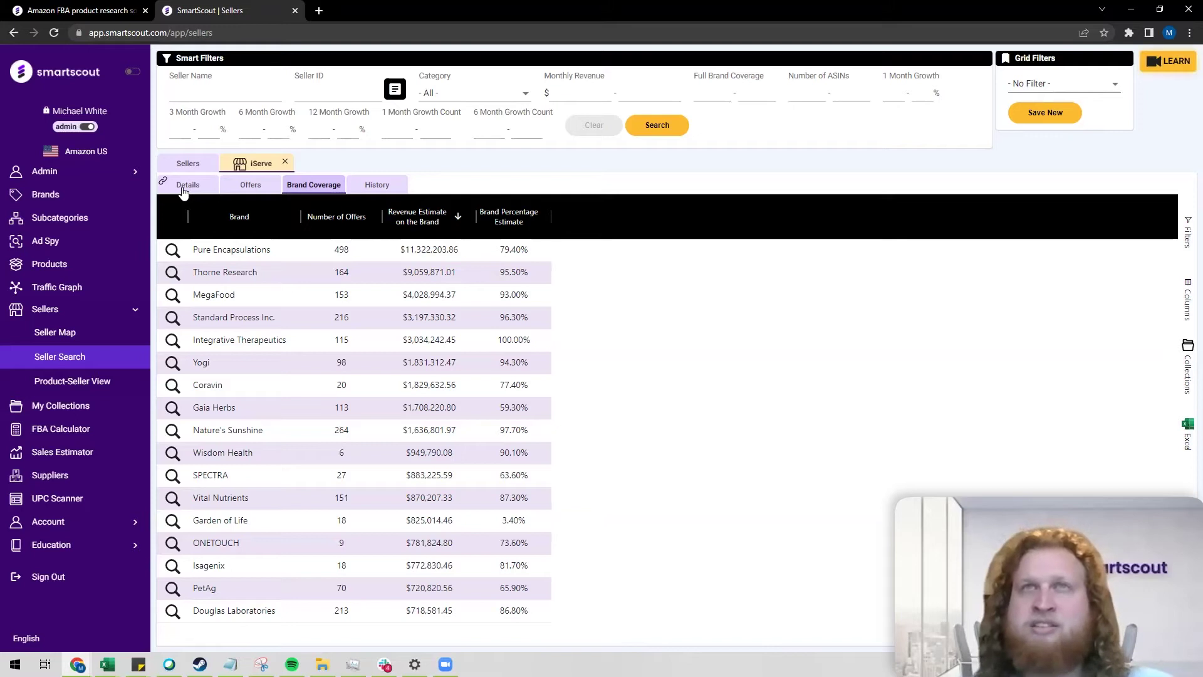
{"action": "left_click", "coordinate": [188, 163]}
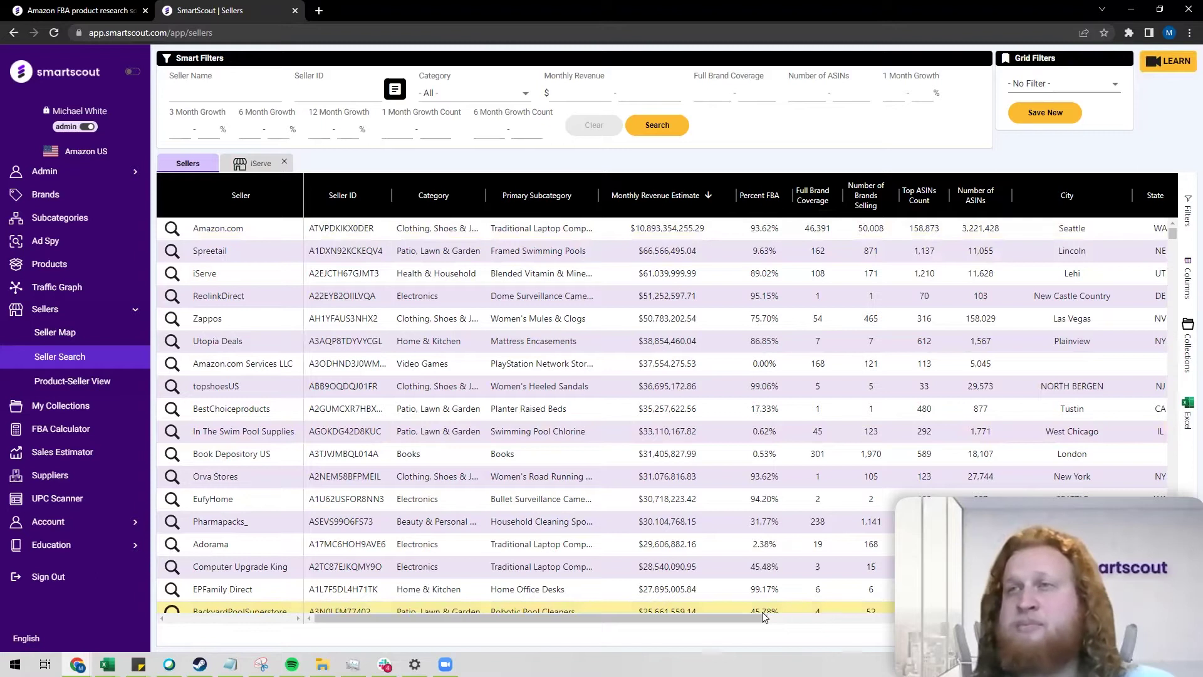
Filter the sellers table's Country column to 'Starts with' IT.
{"action": "left_click_drag", "start_coordinate": [541, 619], "coordinate": [713, 619]}
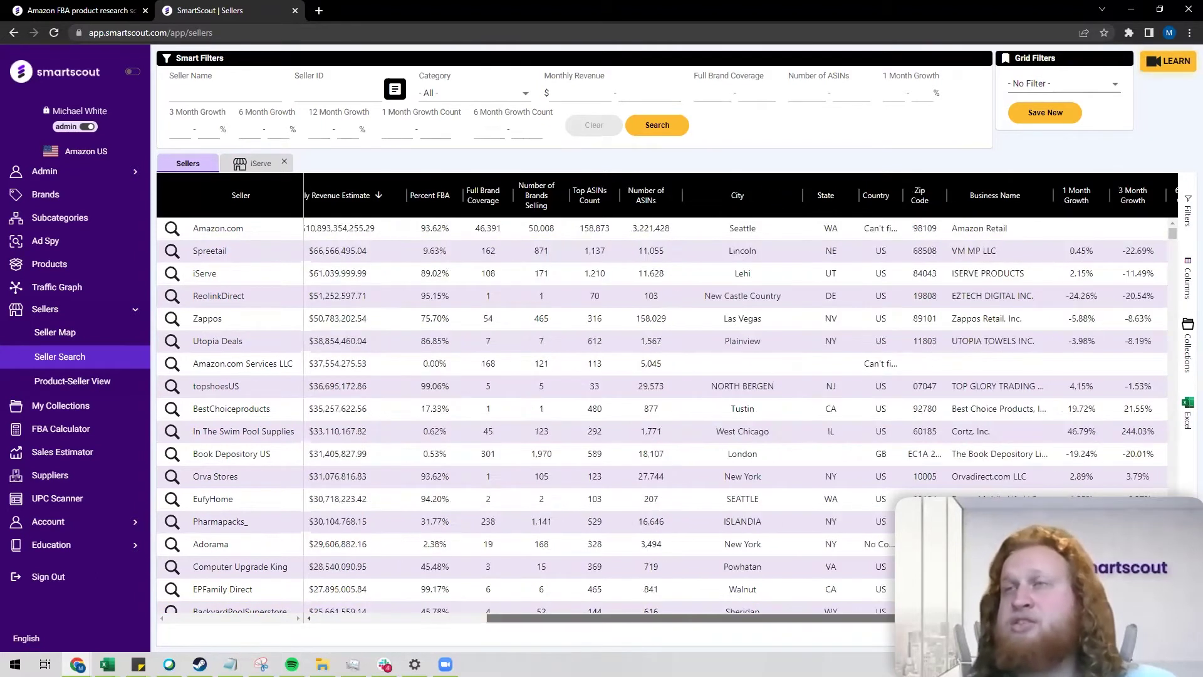
{"action": "scroll", "coordinate": [865, 188], "scroll_direction": "right", "scroll_amount": 1}
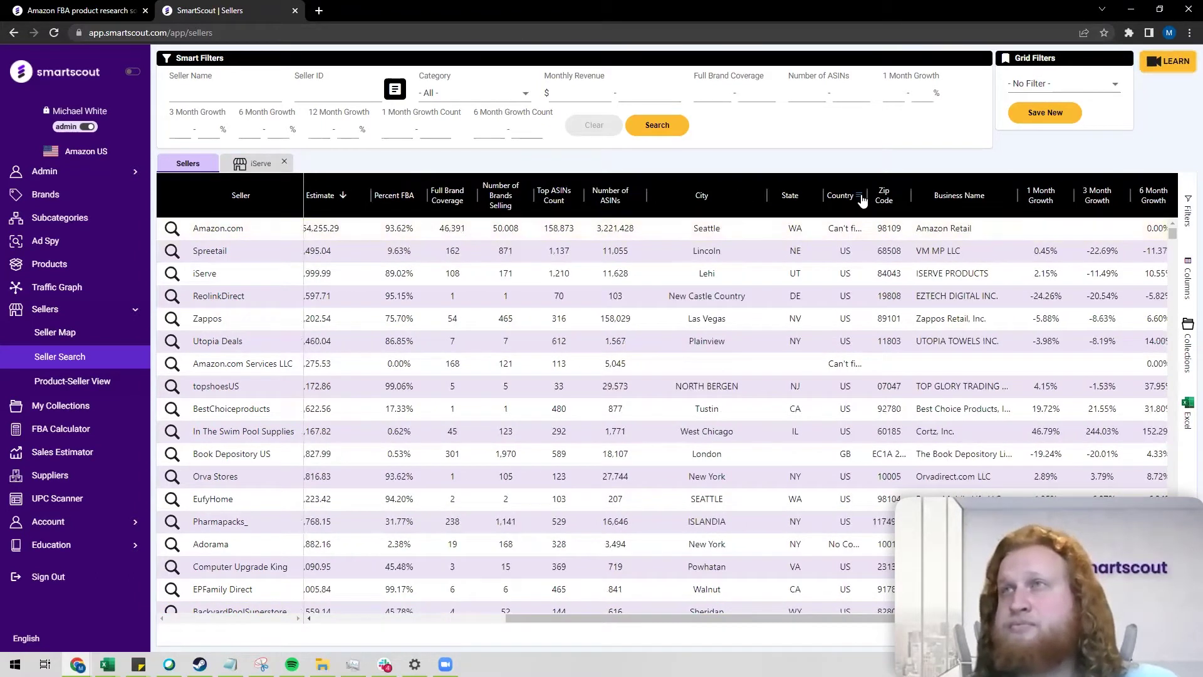
{"action": "left_click", "coordinate": [860, 195]}
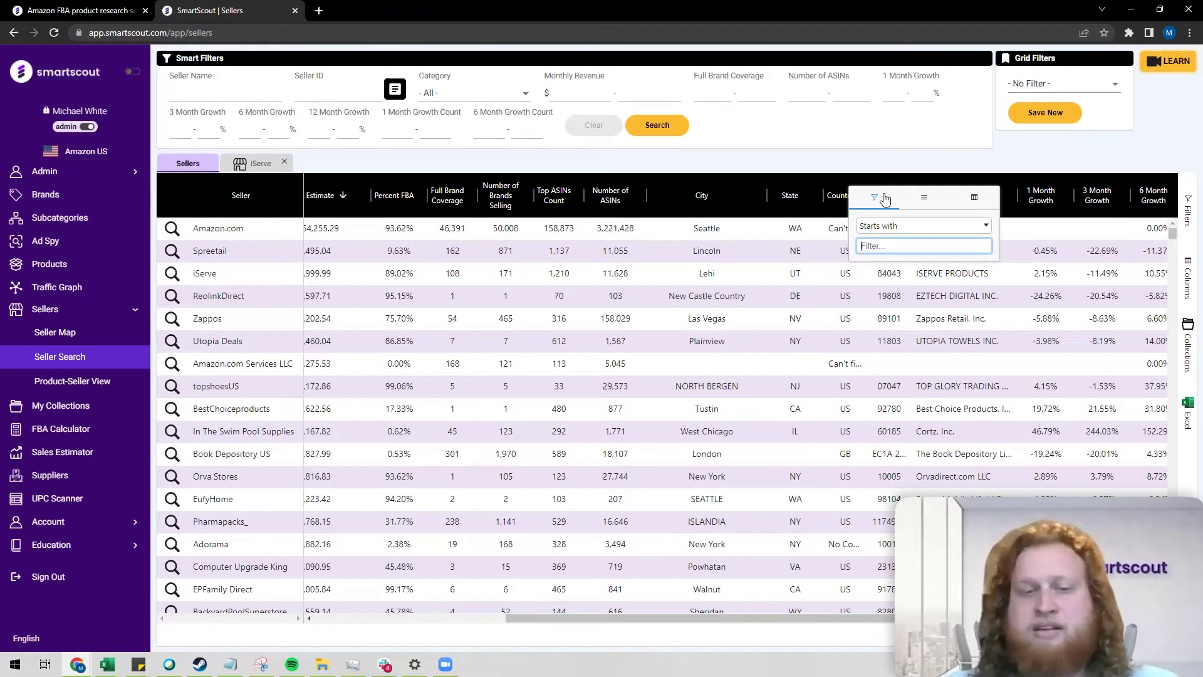
{"action": "type", "text": "IT"}
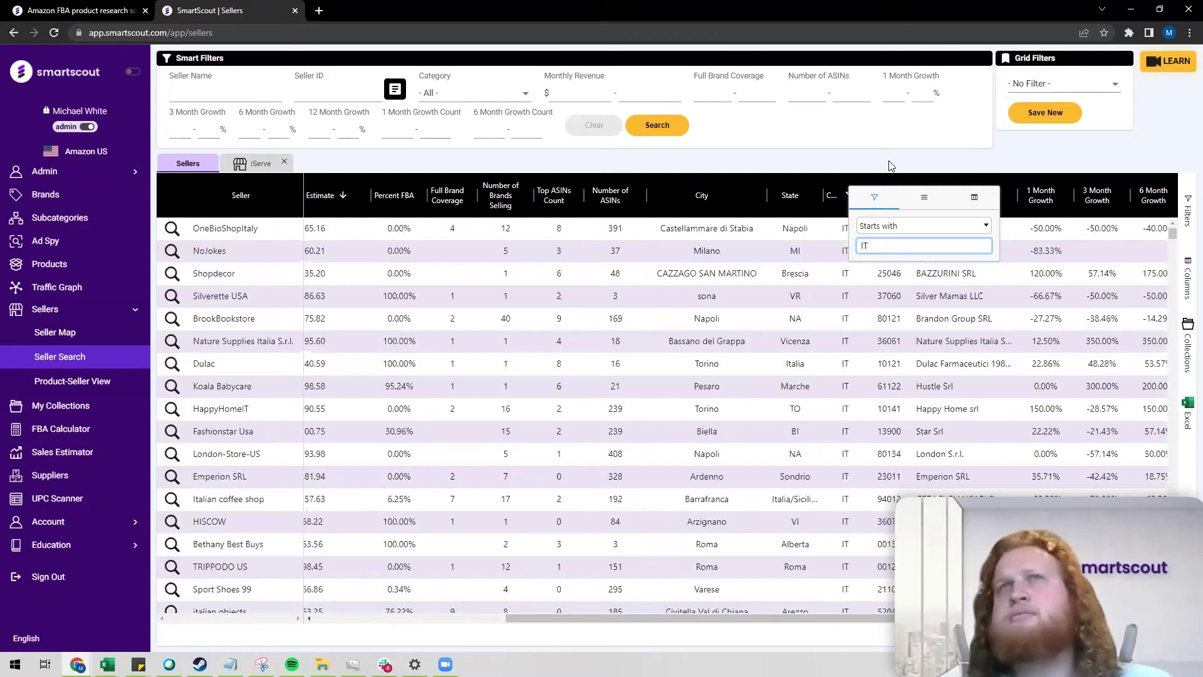
{"action": "left_click", "coordinate": [892, 164]}
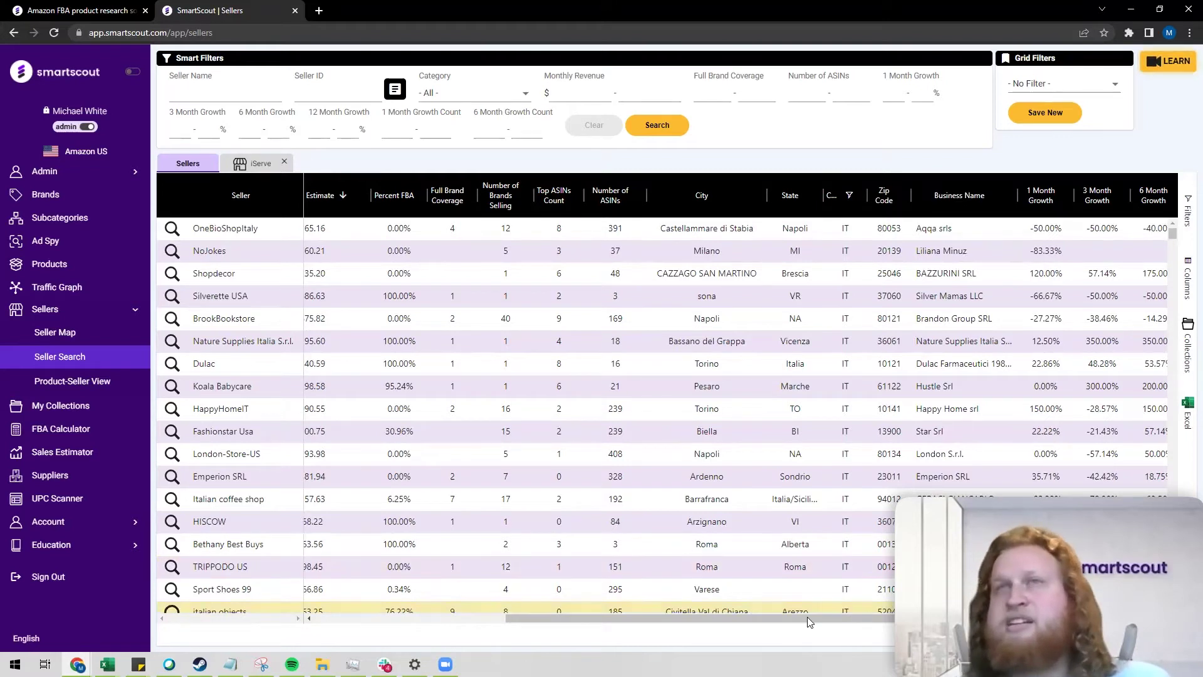
{"action": "scroll", "coordinate": [596, 624], "scroll_direction": "left", "scroll_amount": 5}
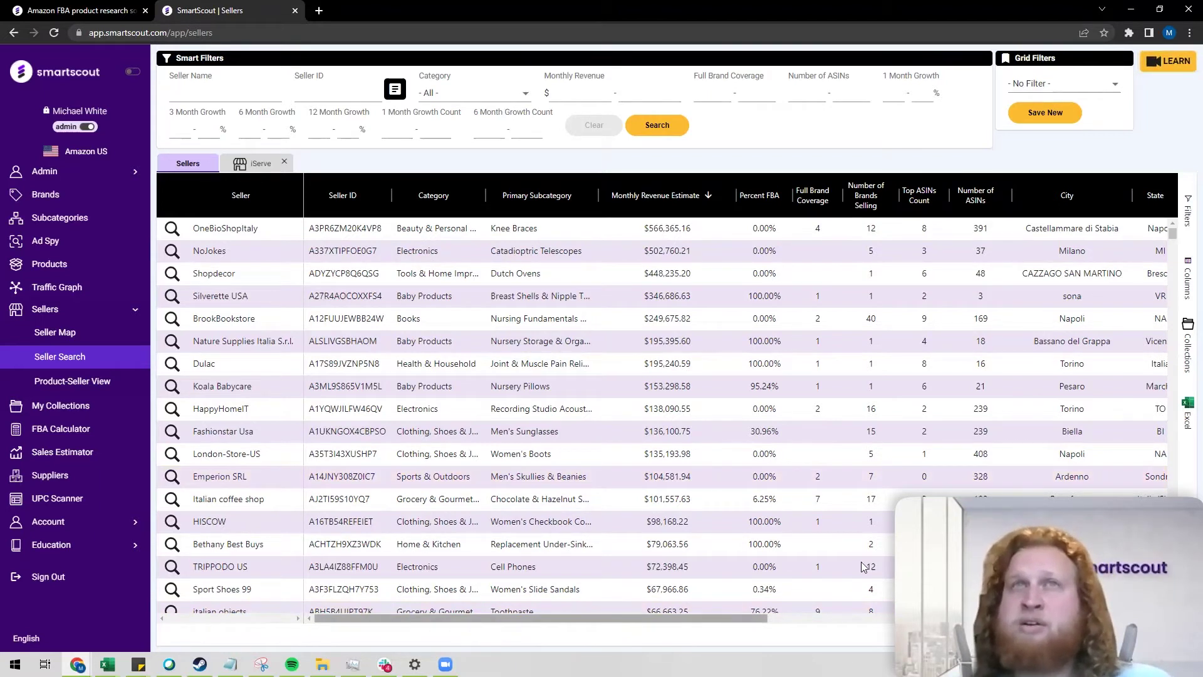
{"action": "scroll", "coordinate": [865, 568], "scroll_direction": "right", "scroll_amount": 10}
{"action": "scroll", "coordinate": [865, 567], "scroll_direction": "left", "scroll_amount": 10}
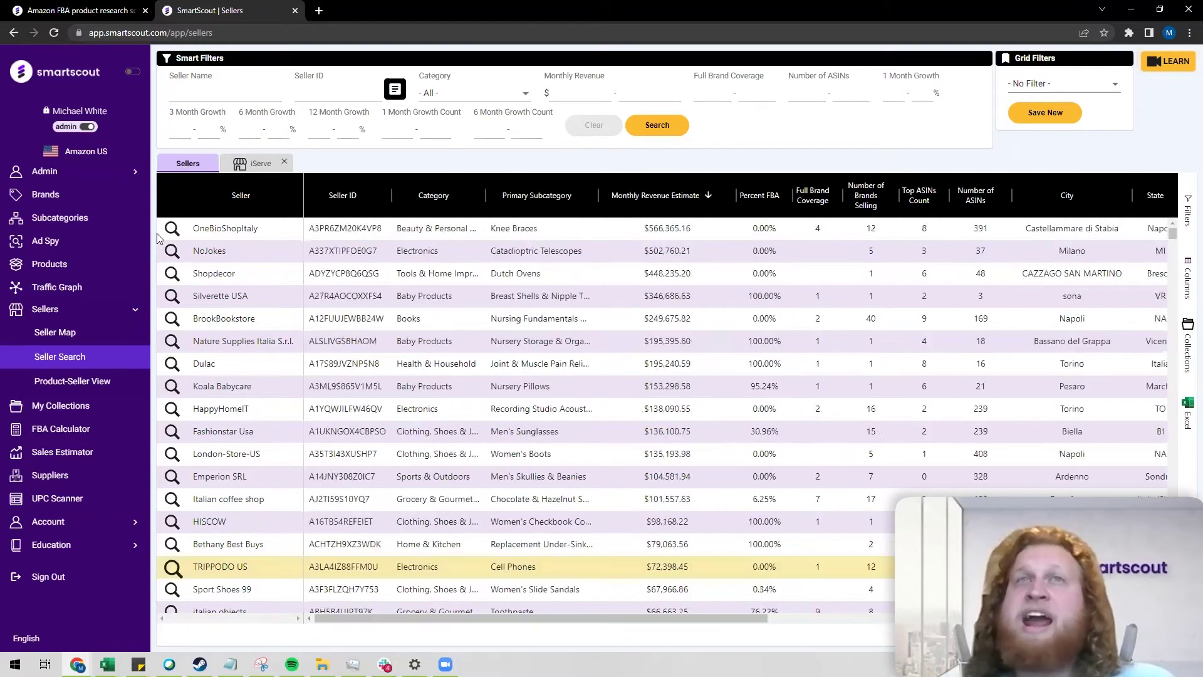
Switch the marketplace from Amazon US to Amazon Italy.
{"action": "left_click", "coordinate": [91, 151]}
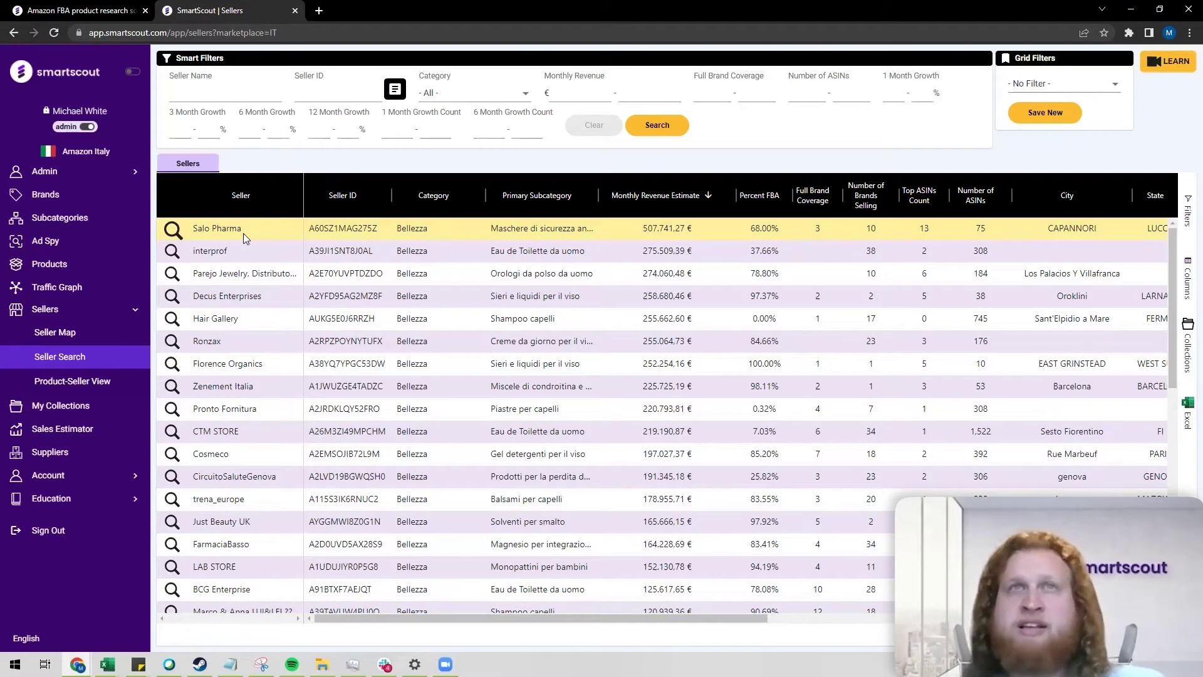
Open the Brands research page for Amazon Italy.
{"action": "left_click", "coordinate": [42, 198]}
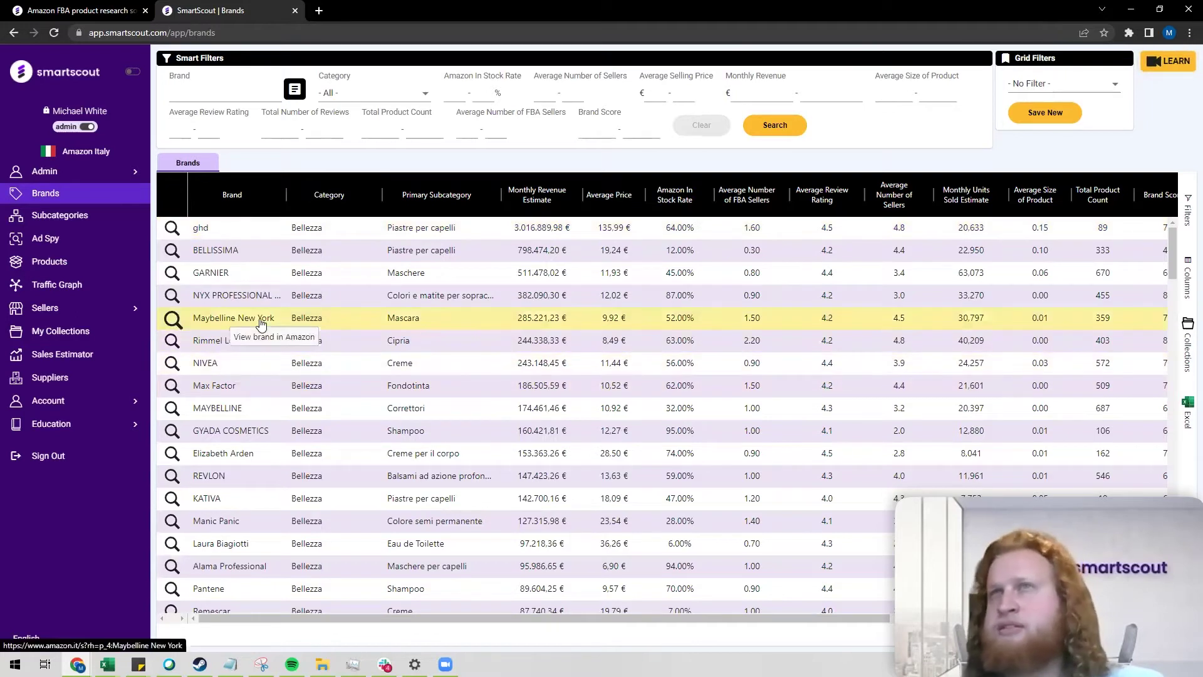
View Maybelline New York across all marketplaces, then go to Subcategories.
{"action": "left_click", "coordinate": [172, 319]}
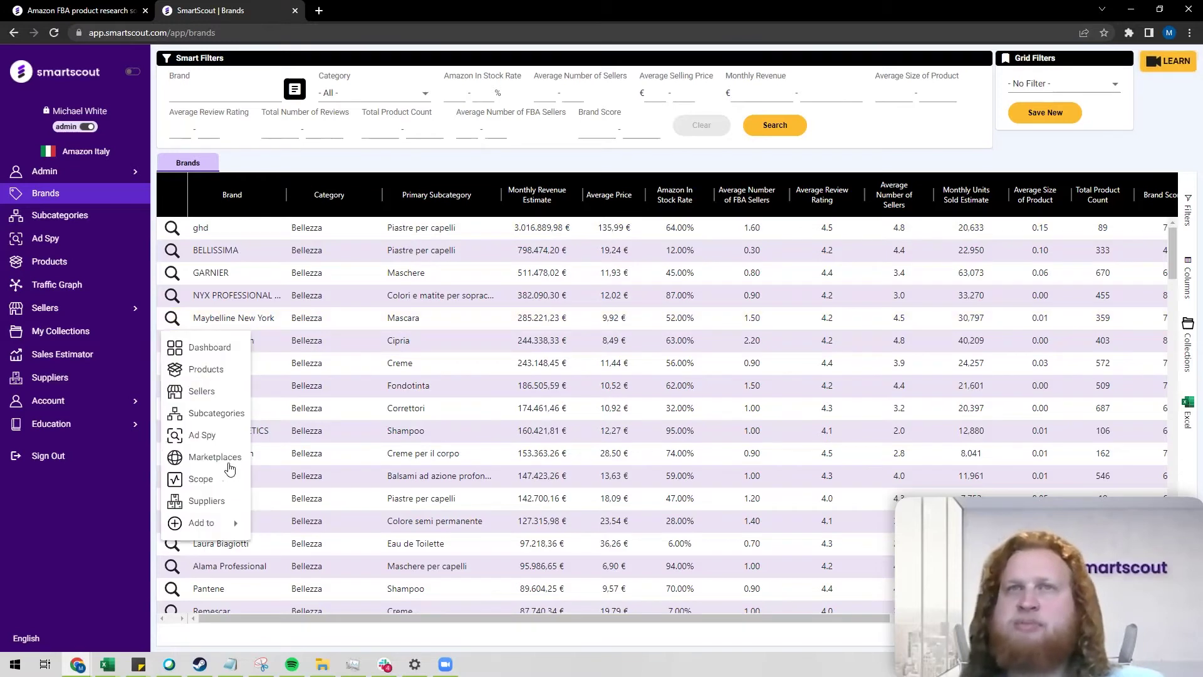
{"action": "left_click", "coordinate": [220, 459]}
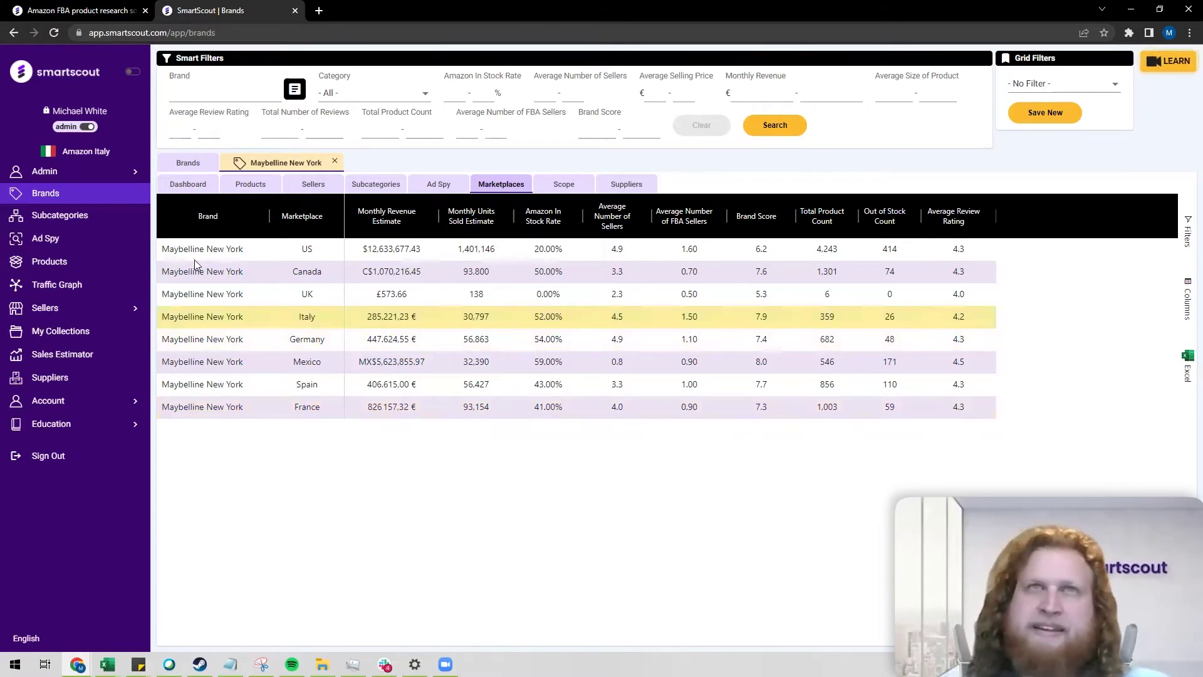
{"action": "left_click", "coordinate": [67, 216]}
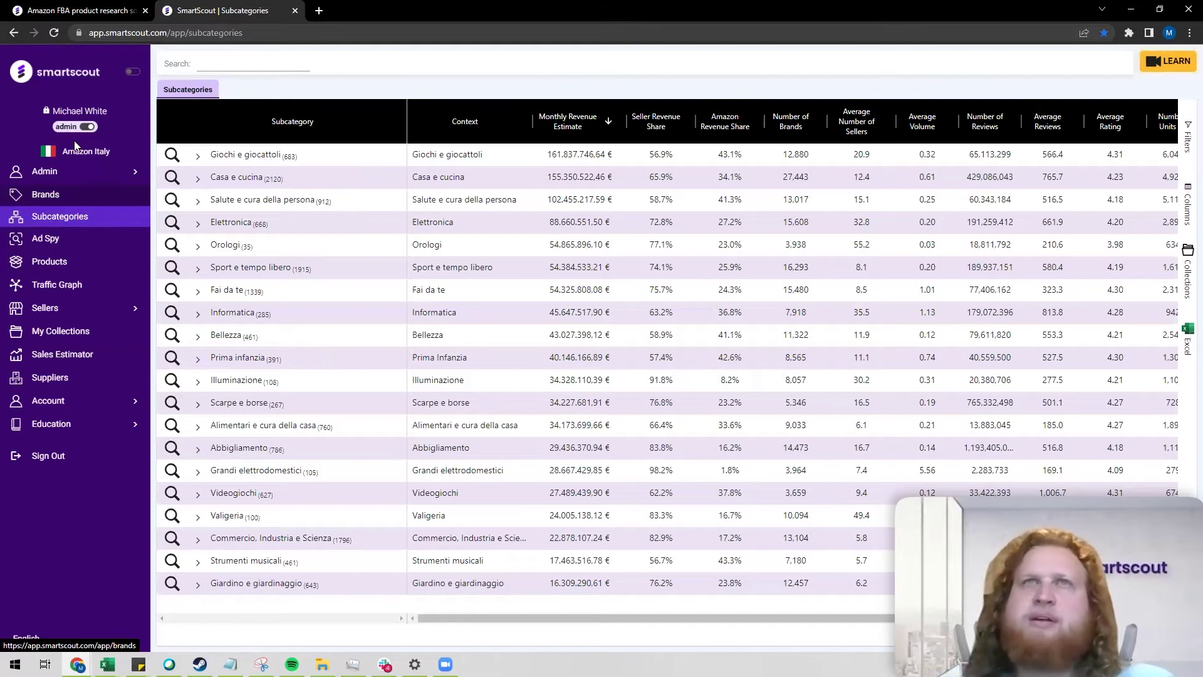
Switch the sidebar marketplace from Amazon Italy to Amazon US.
{"action": "left_click", "coordinate": [88, 153]}
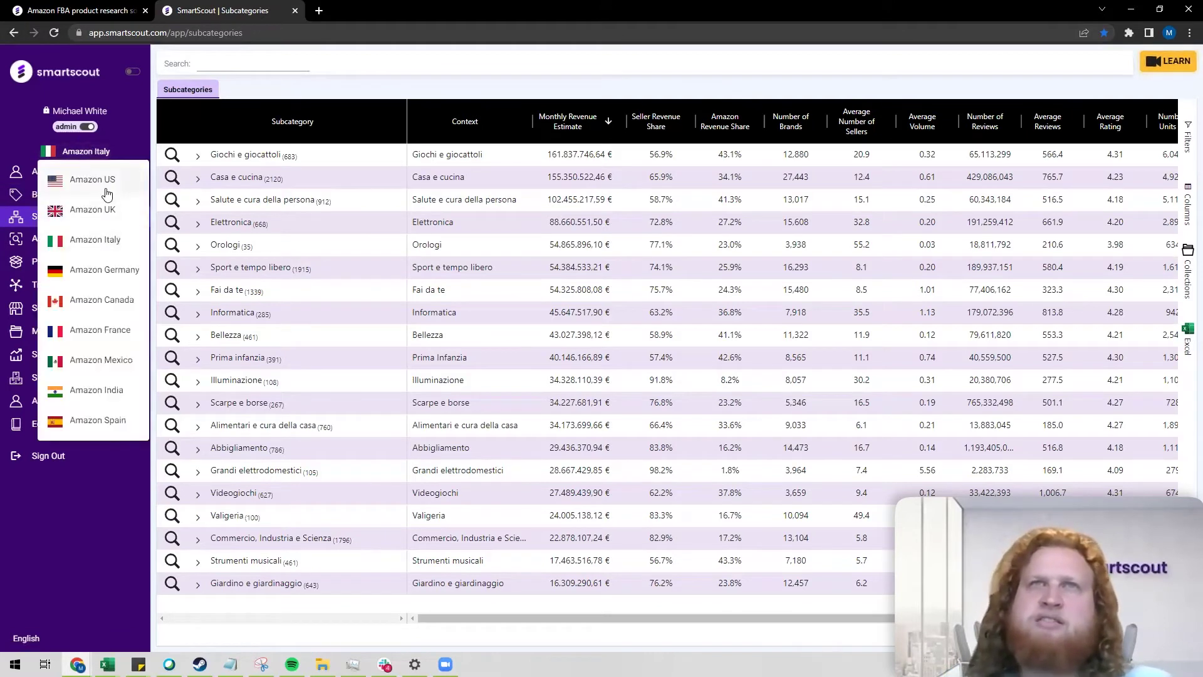
{"action": "left_click", "coordinate": [88, 180]}
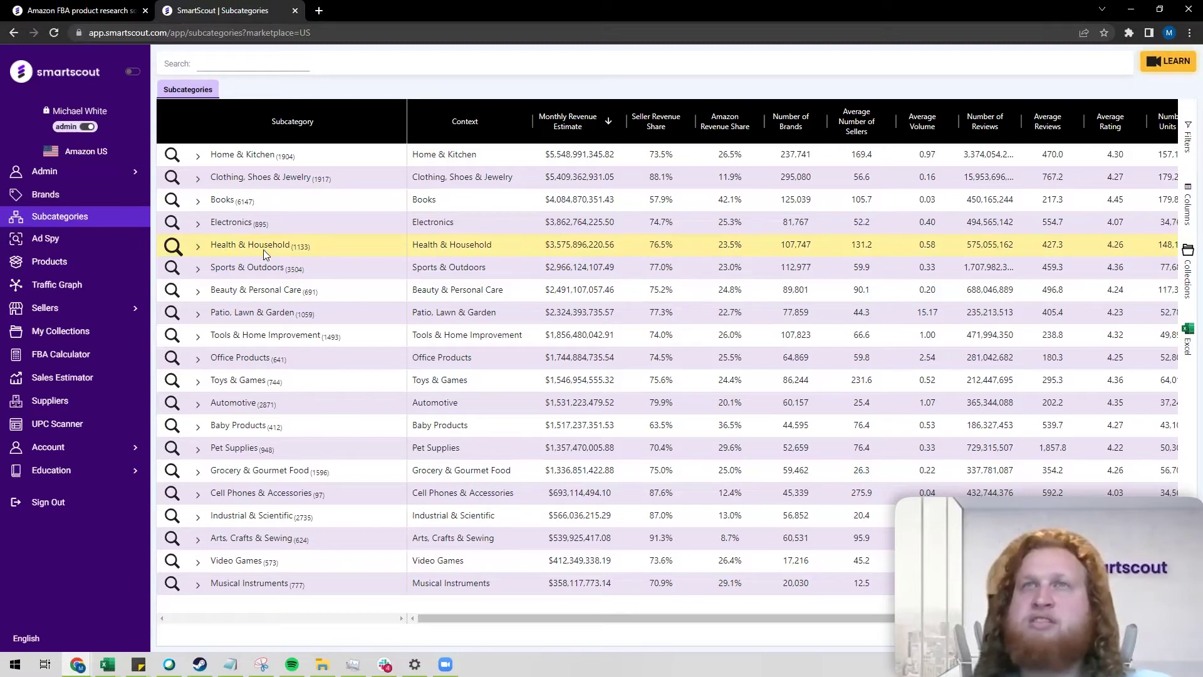
Expand Health & Household, then Household Supplies, then Paper & Plastic in the subcategory tree.
{"action": "left_click", "coordinate": [196, 249]}
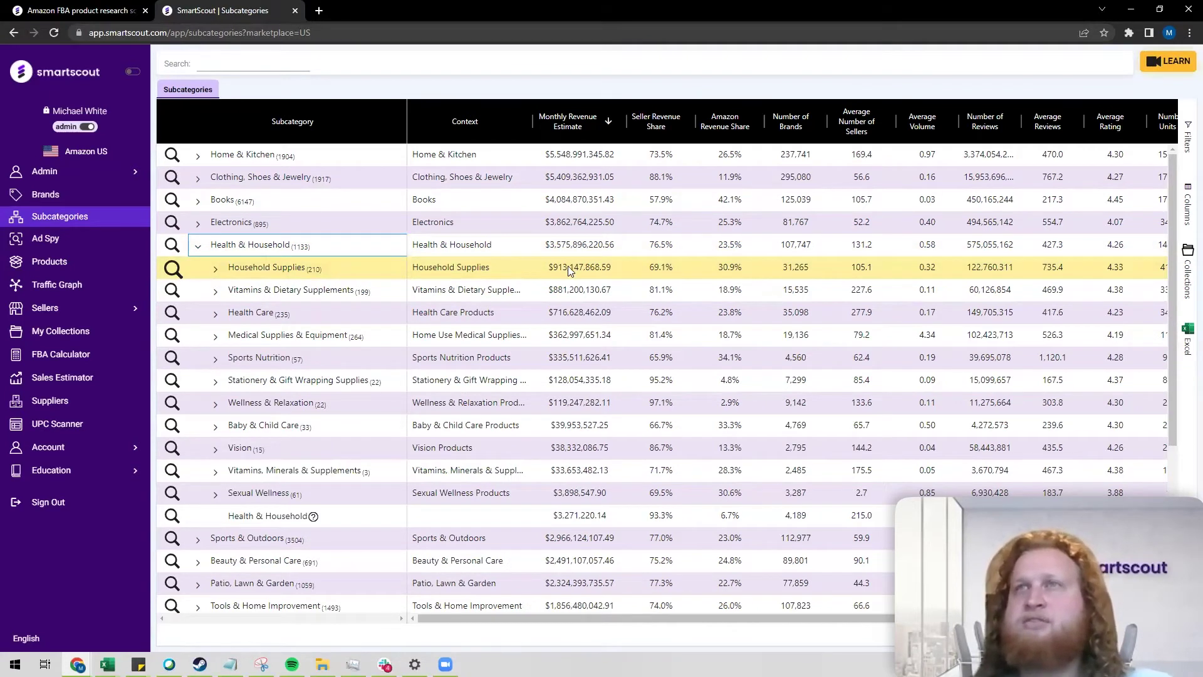
{"action": "left_click", "coordinate": [217, 274]}
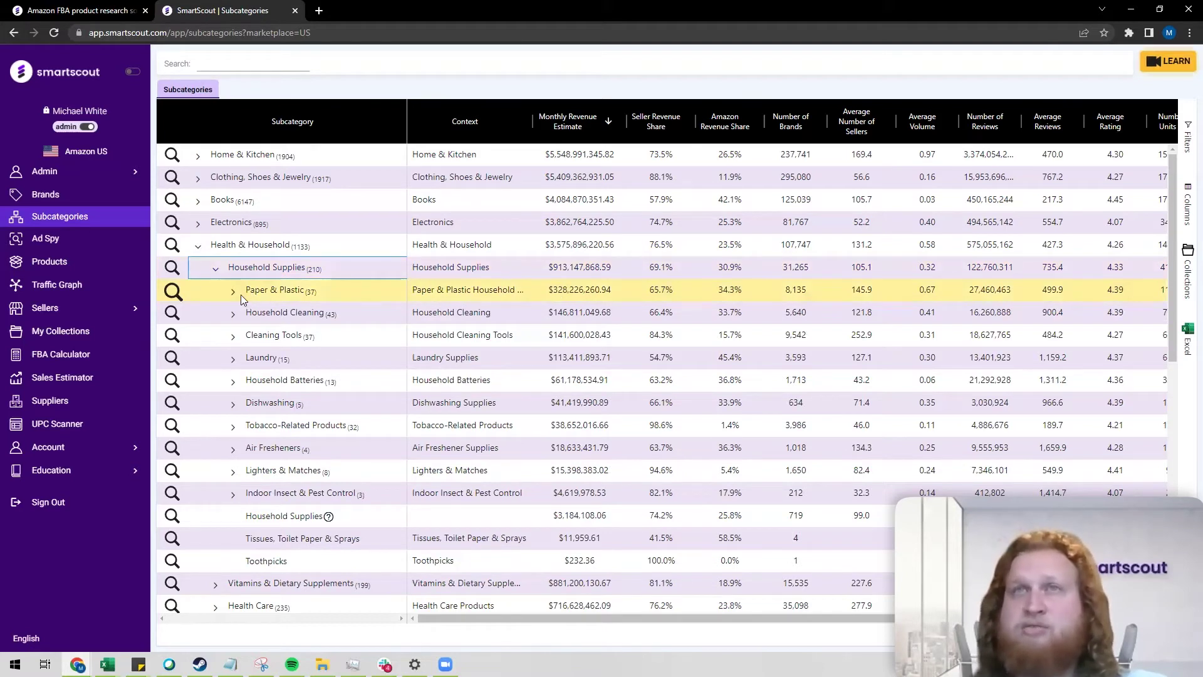
{"action": "left_click", "coordinate": [235, 295]}
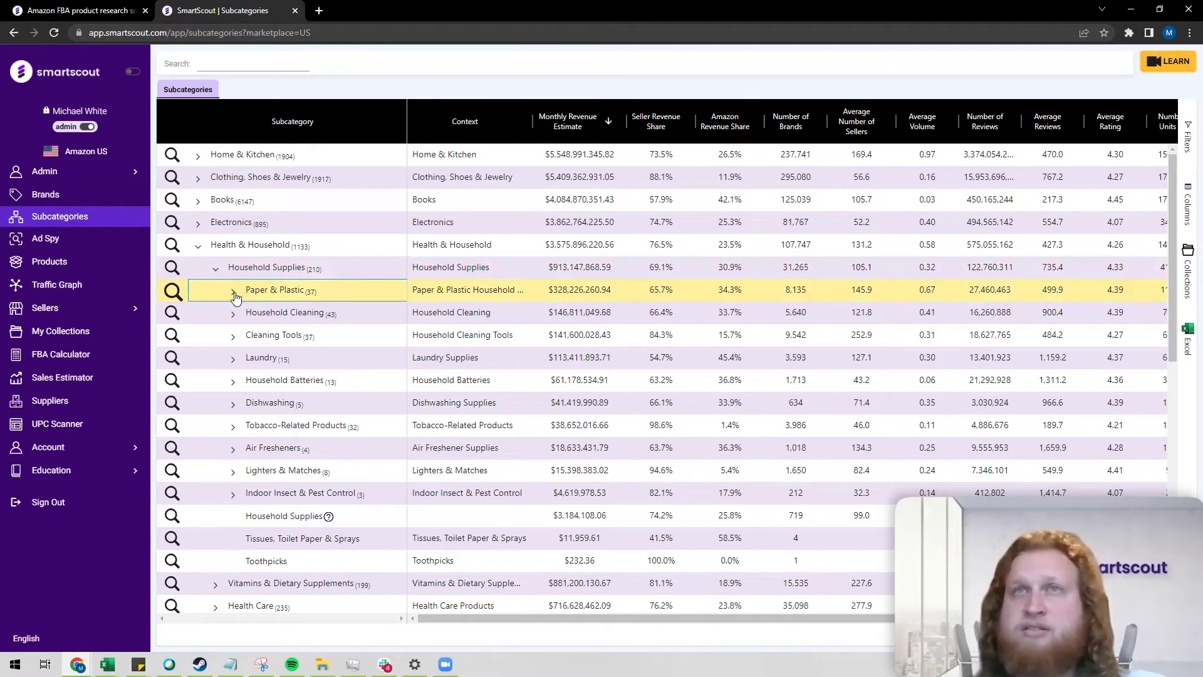
{"action": "left_click", "coordinate": [234, 294]}
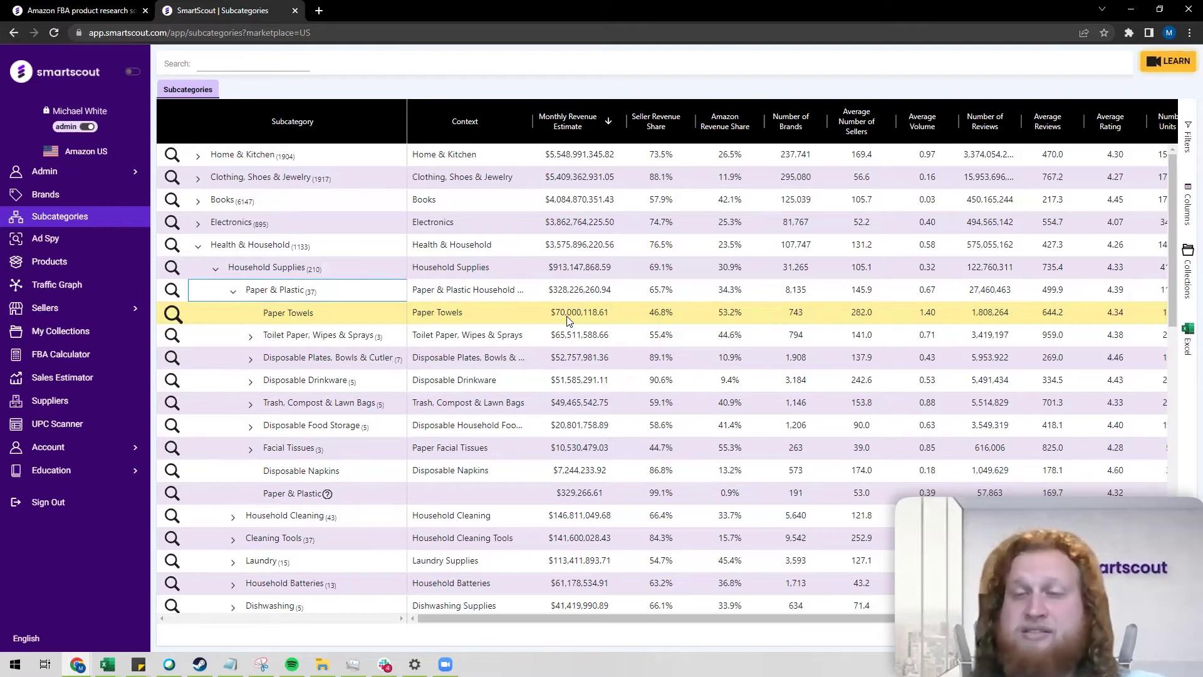
Expand Toilet Paper, Wipes & Sprays and Disposable Food Storage, revealing Food Storage Bags and Aluminum Foil.
{"action": "left_click", "coordinate": [252, 339]}
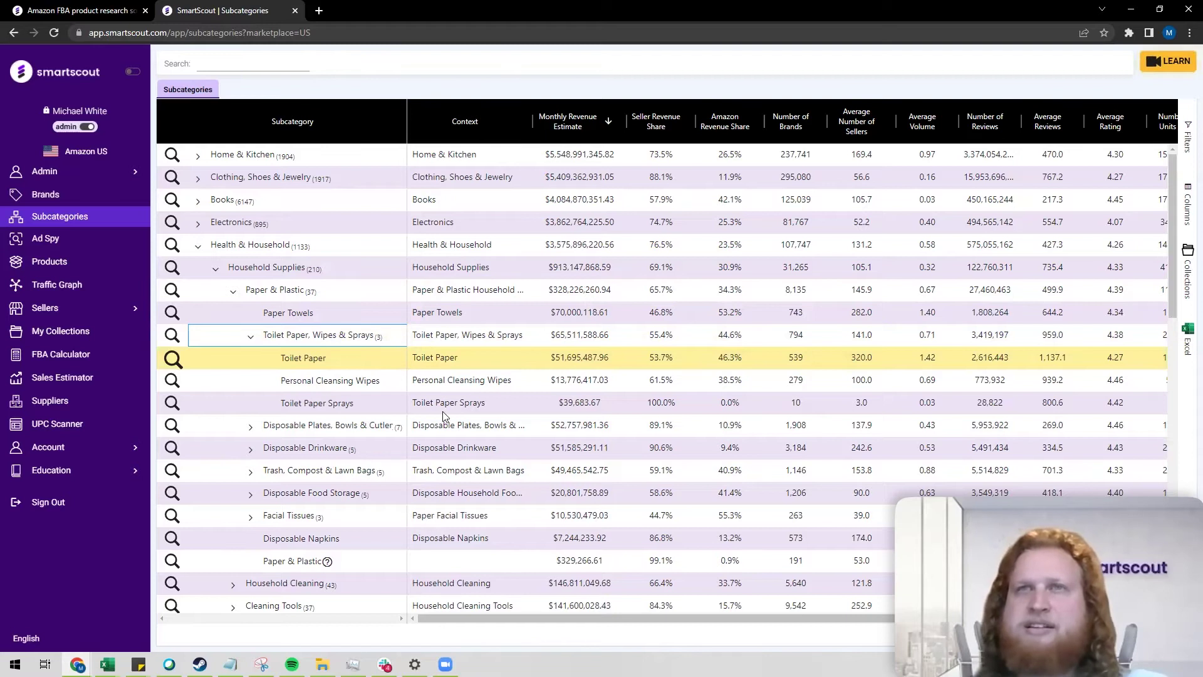
{"action": "scroll", "coordinate": [297, 421], "scroll_direction": "down", "scroll_amount": 1}
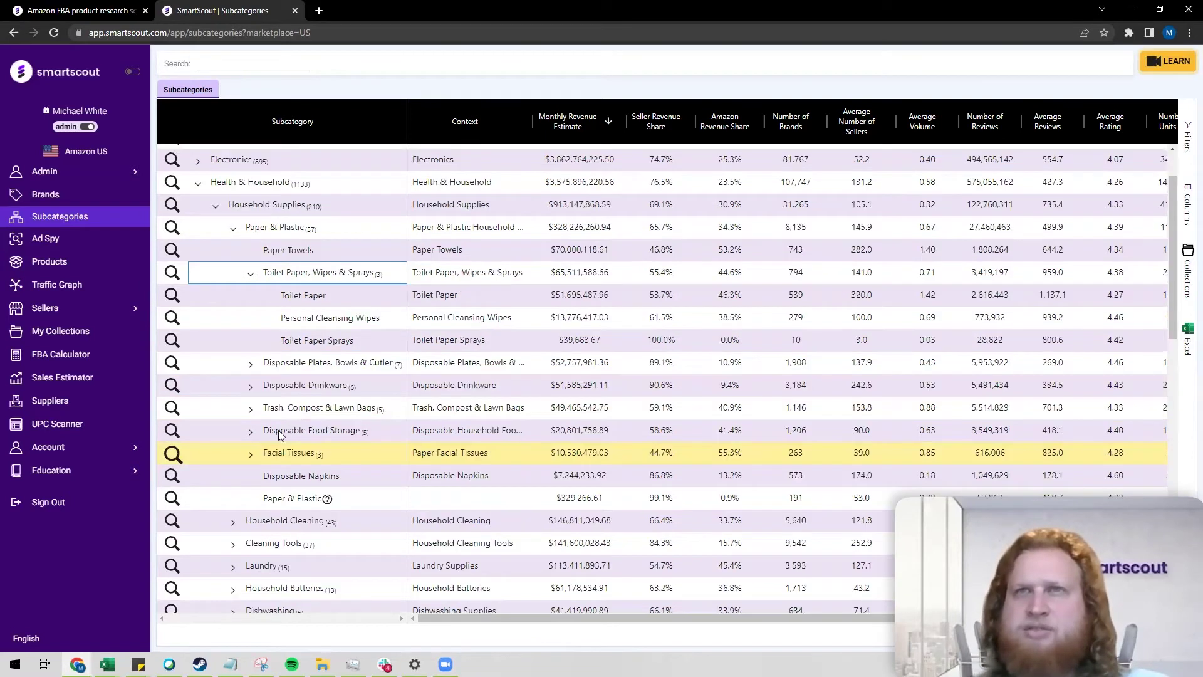
{"action": "left_click", "coordinate": [252, 432]}
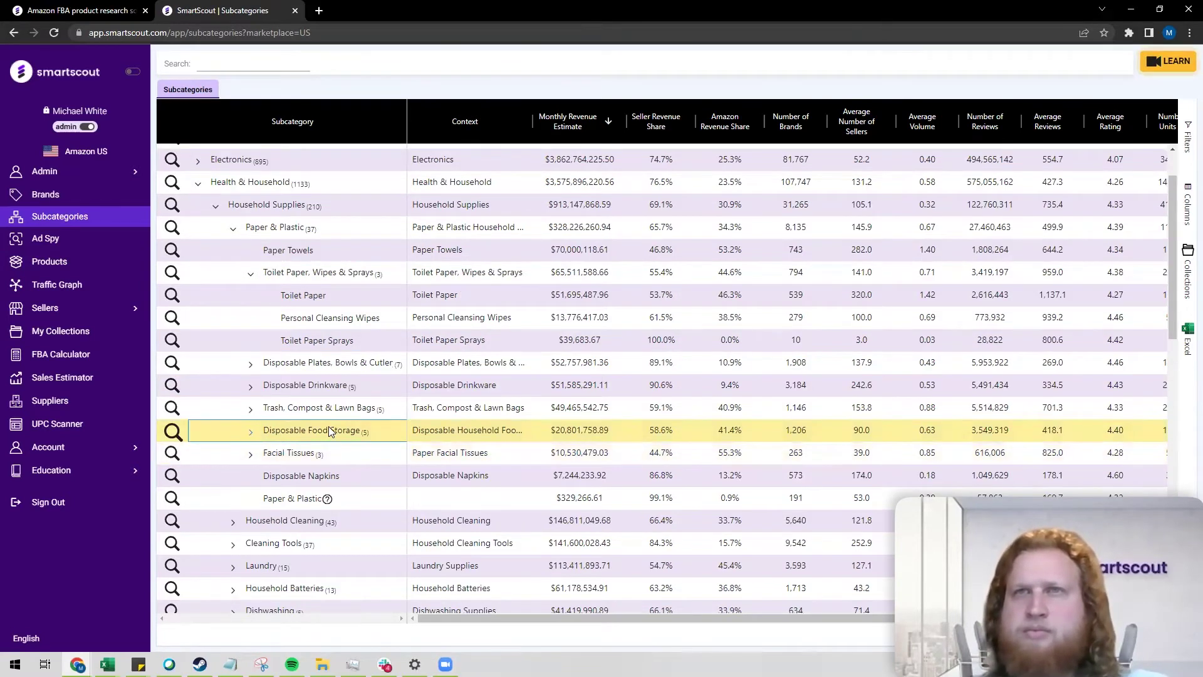
{"action": "scroll", "coordinate": [370, 388], "scroll_direction": "down", "scroll_amount": 2}
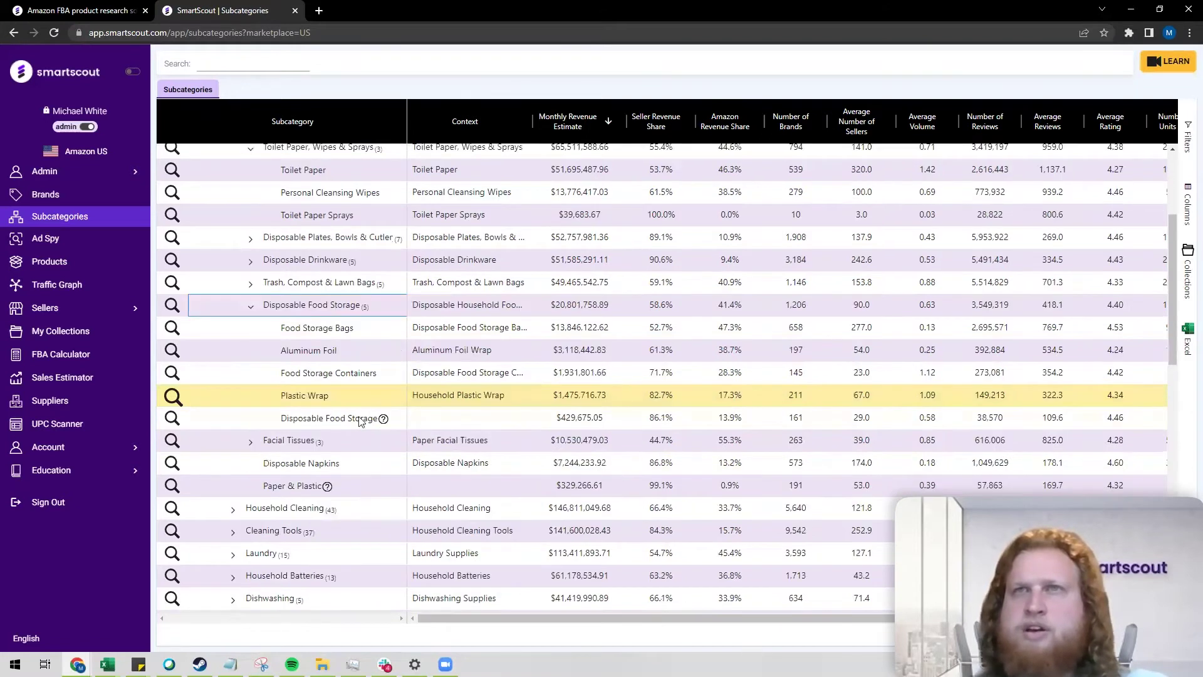
{"action": "scroll", "coordinate": [376, 394], "scroll_direction": "up", "scroll_amount": 1}
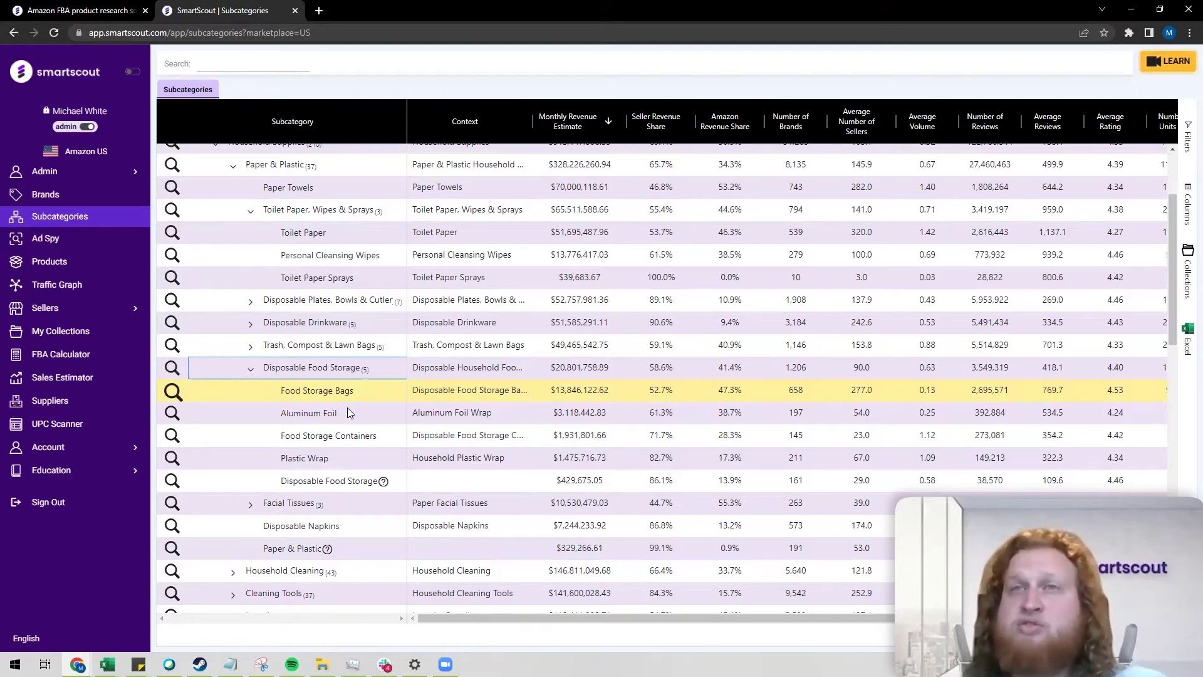
{"action": "scroll", "coordinate": [365, 455], "scroll_direction": "down", "scroll_amount": 2}
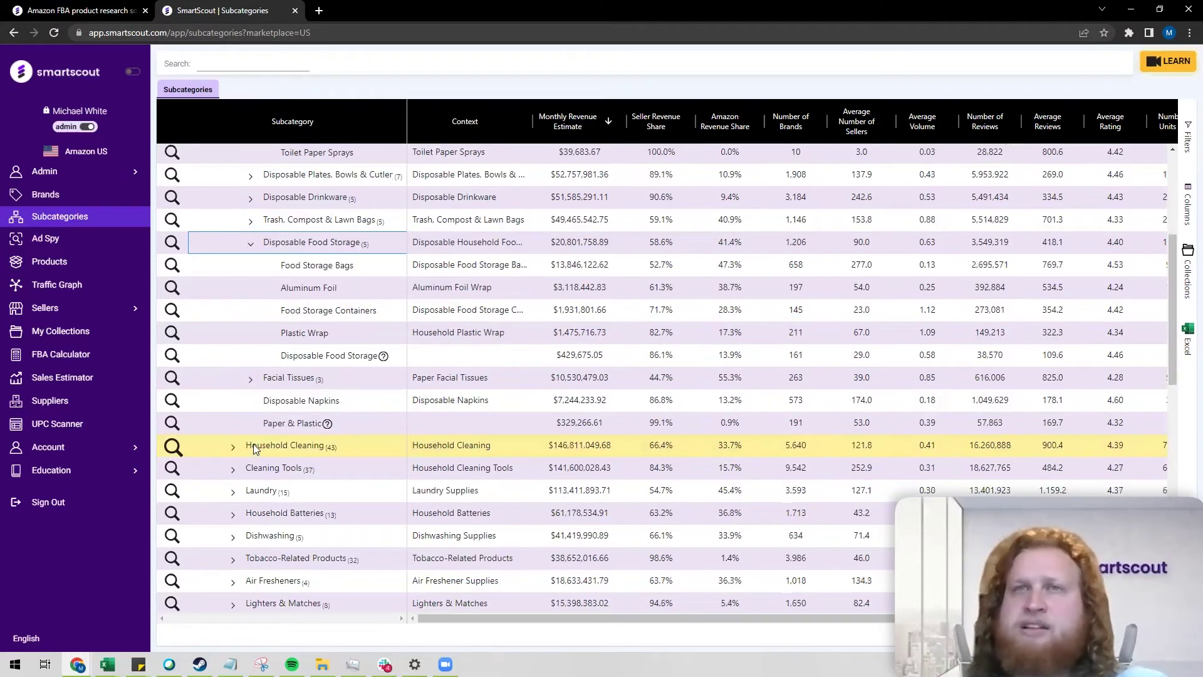
Expand Household Cleaning and its Upholstery Cleaners subcategory.
{"action": "left_click", "coordinate": [235, 446]}
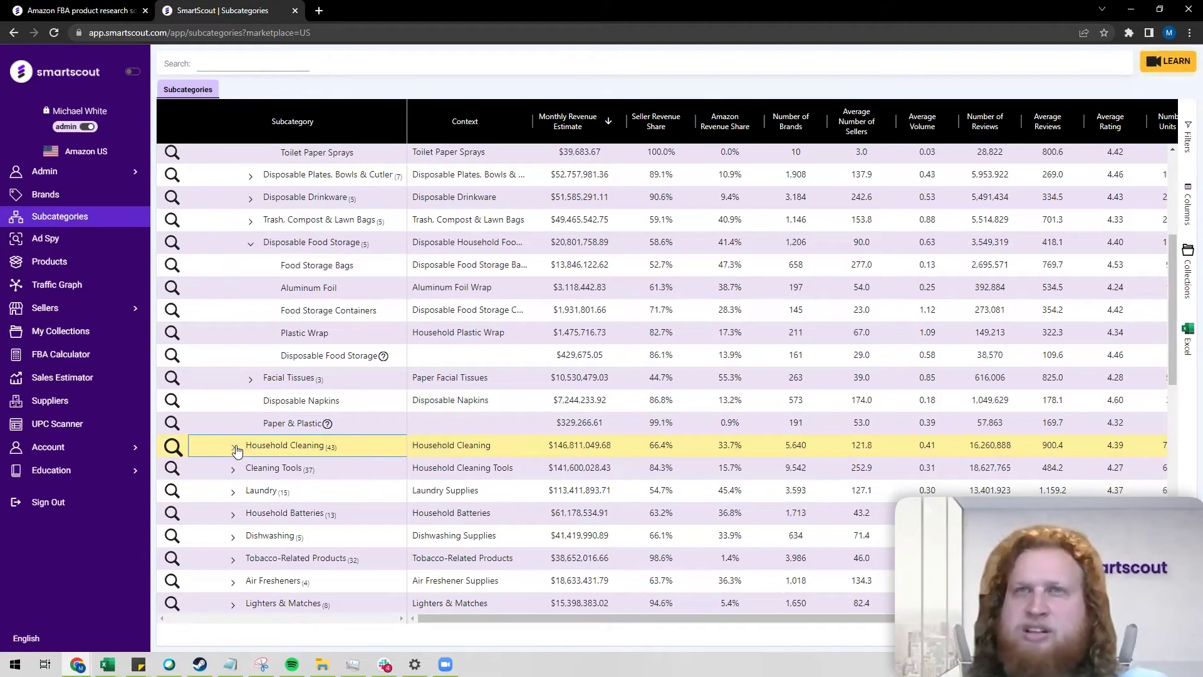
{"action": "left_click", "coordinate": [234, 447]}
{"action": "scroll", "coordinate": [250, 464], "scroll_direction": "down", "scroll_amount": 2}
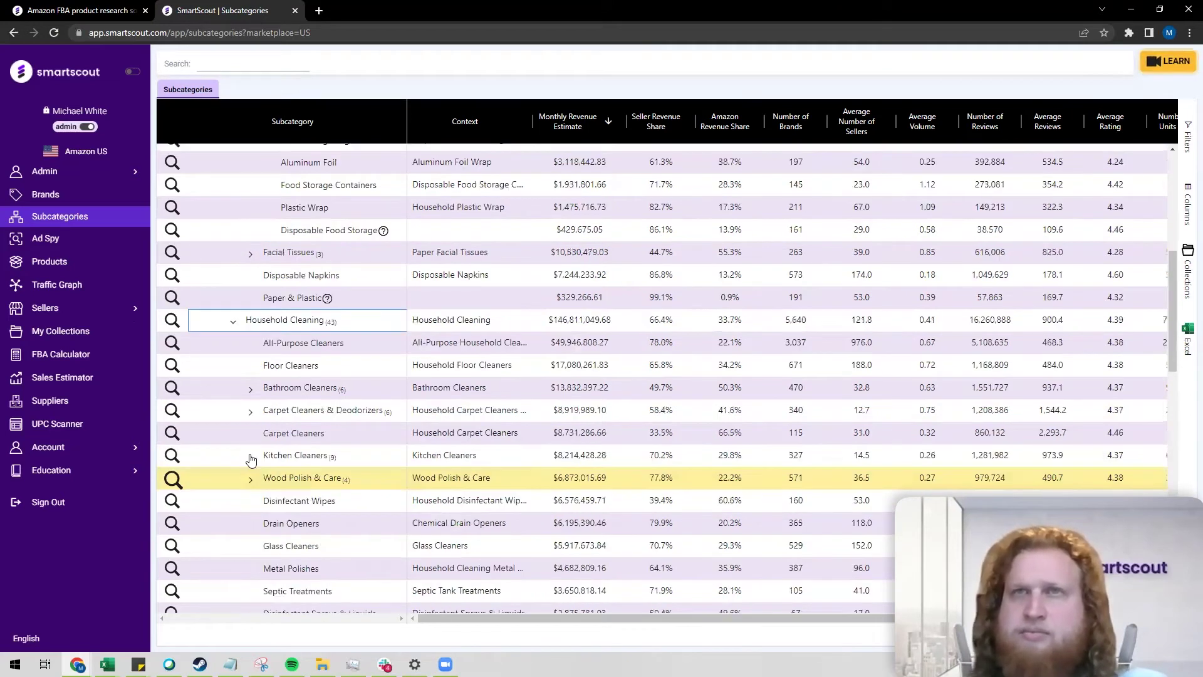
{"action": "scroll", "coordinate": [263, 407], "scroll_direction": "down", "scroll_amount": 1}
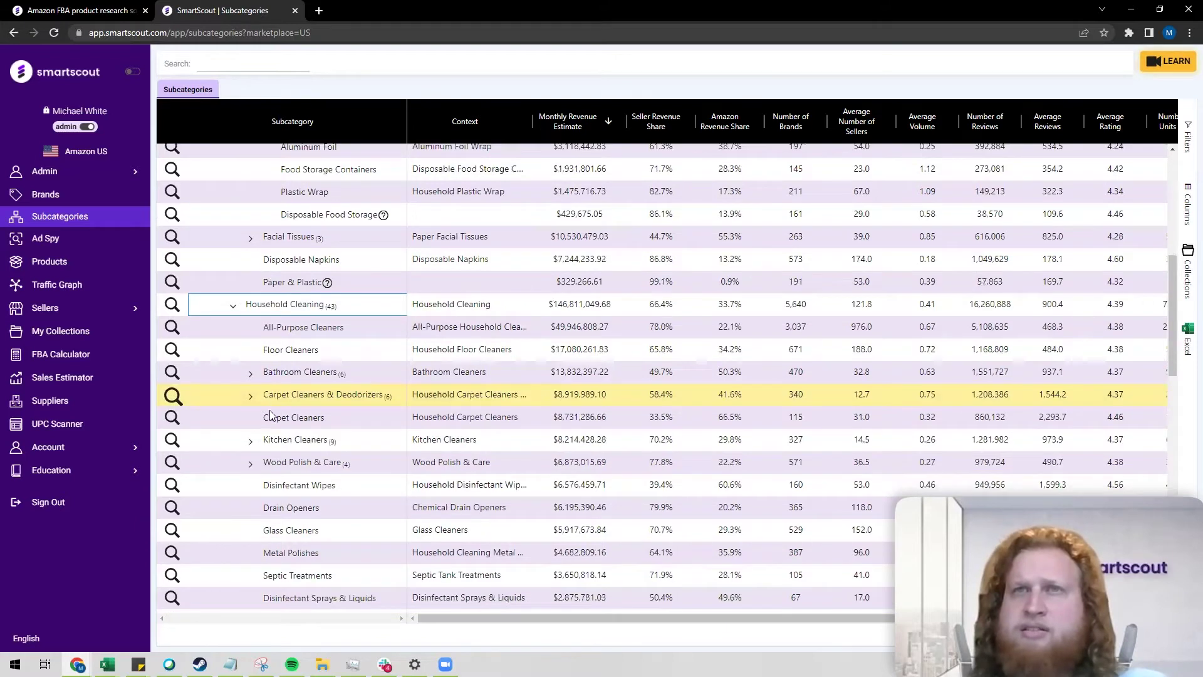
{"action": "scroll", "coordinate": [260, 471], "scroll_direction": "down", "scroll_amount": 3}
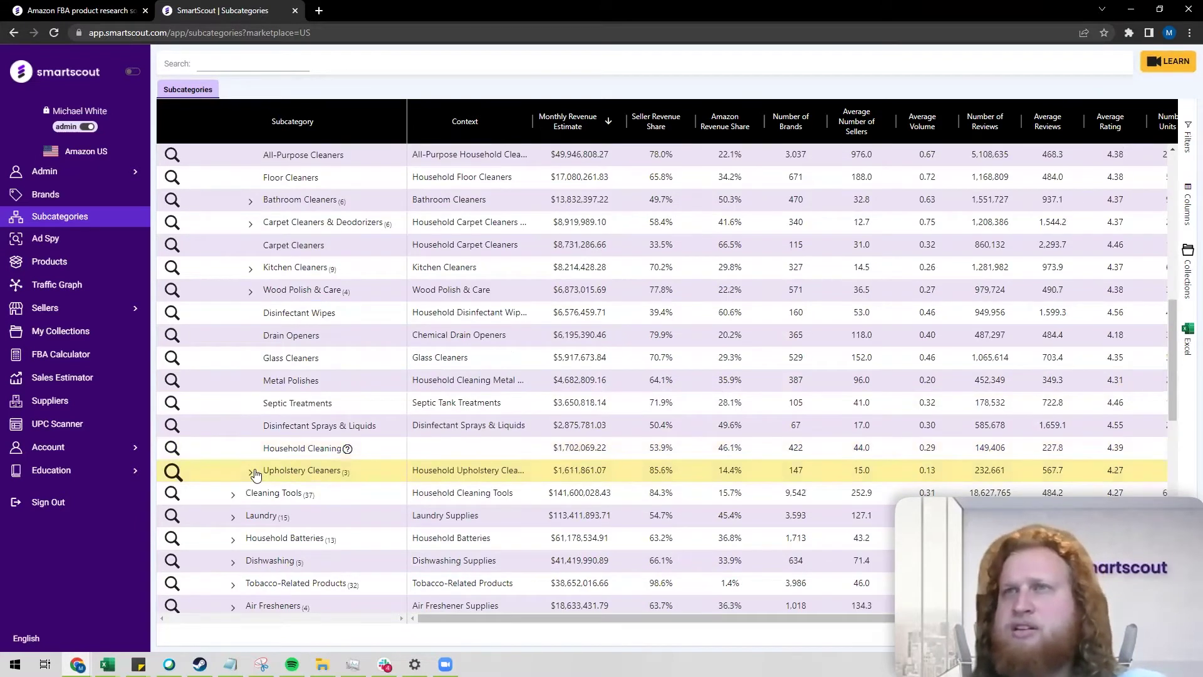
{"action": "left_click", "coordinate": [252, 472]}
{"action": "scroll", "coordinate": [313, 382], "scroll_direction": "down", "scroll_amount": 2}
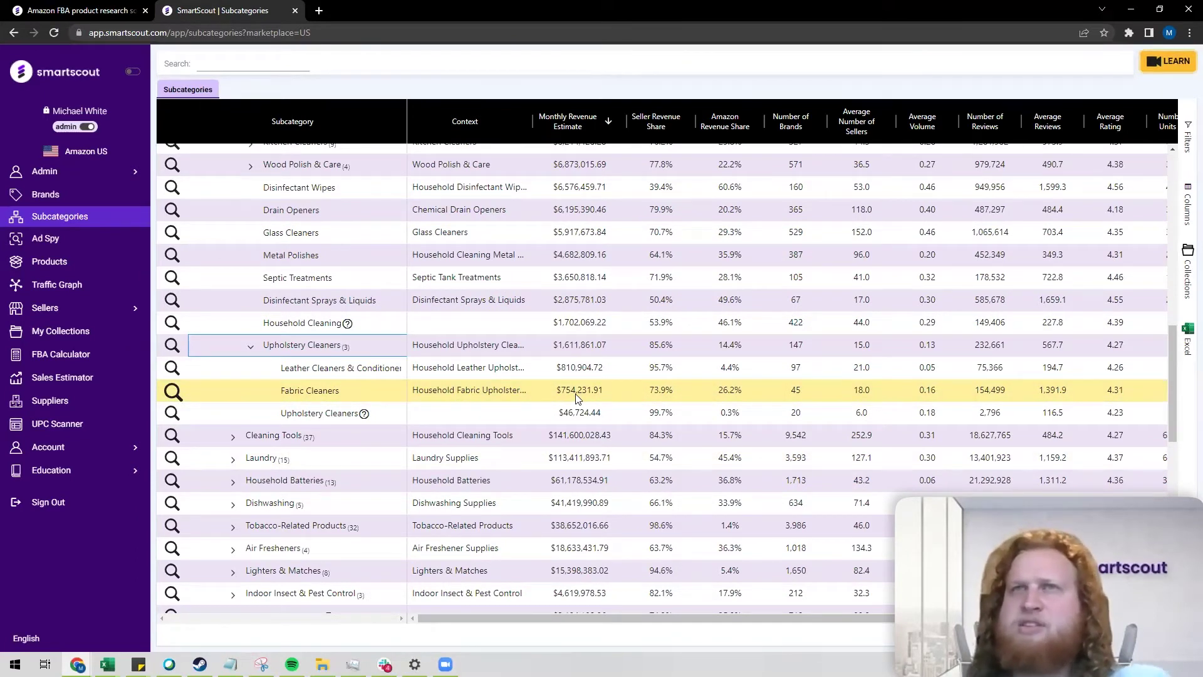
Expand Cleaning Tools down through Mopping, Accessories and Mop Heads & Sponges.
{"action": "left_click", "coordinate": [233, 439]}
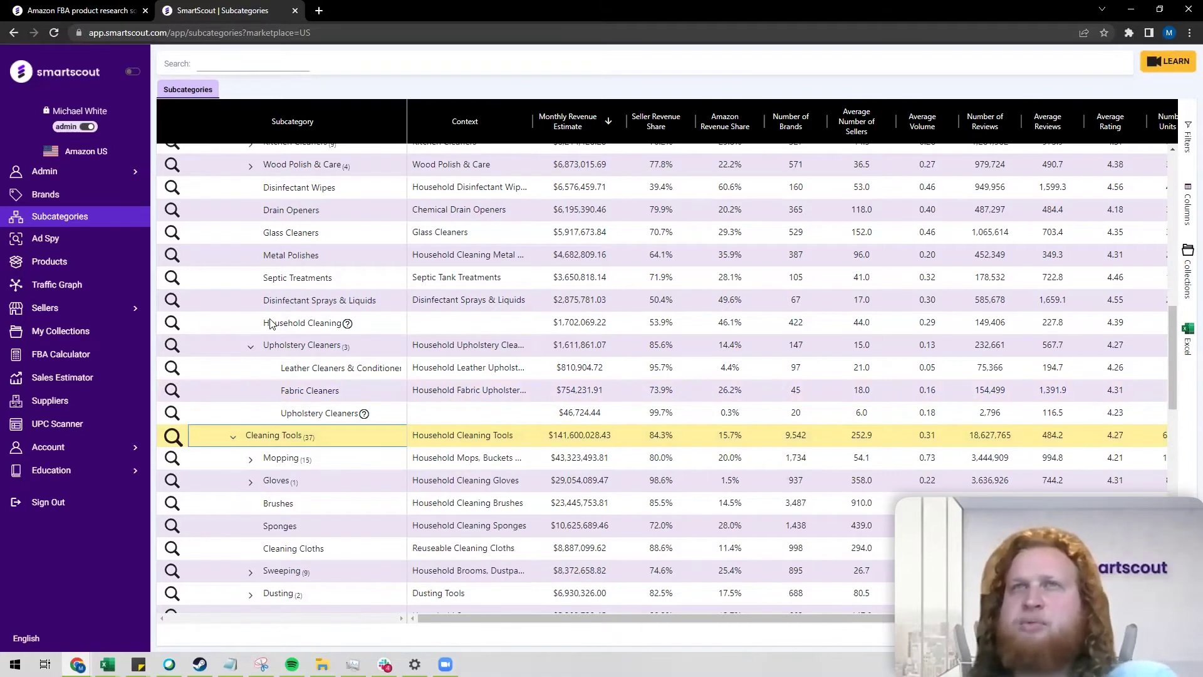
{"action": "scroll", "coordinate": [269, 320], "scroll_direction": "down", "scroll_amount": 3}
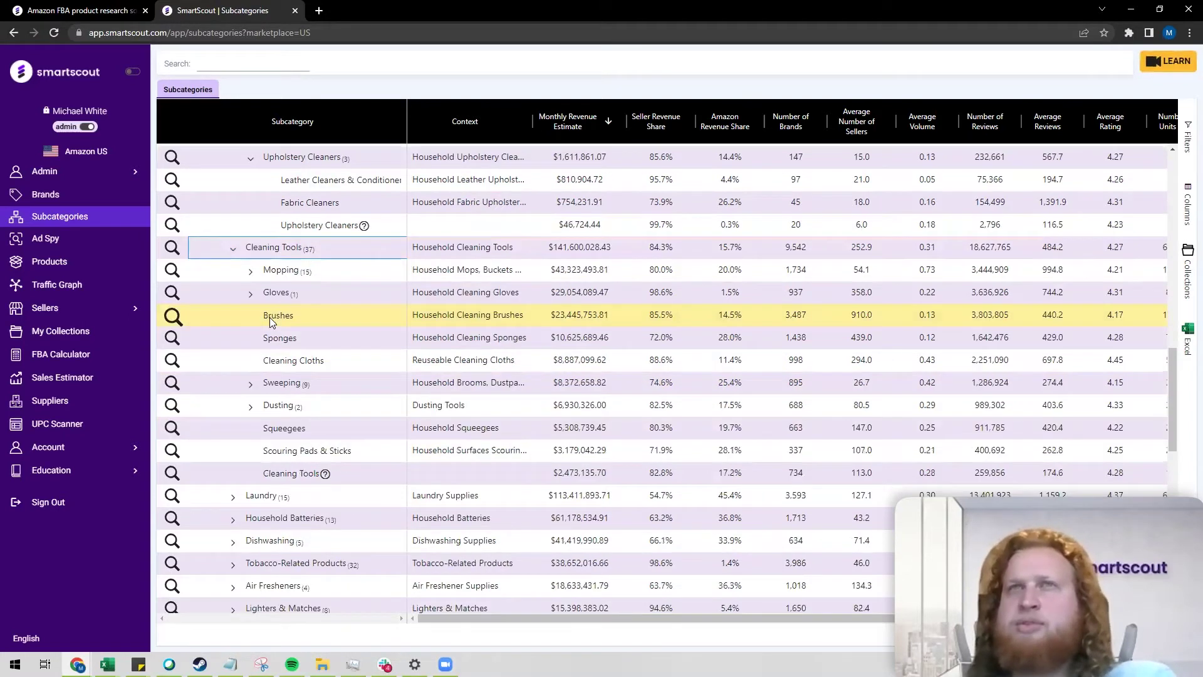
{"action": "left_click", "coordinate": [250, 272]}
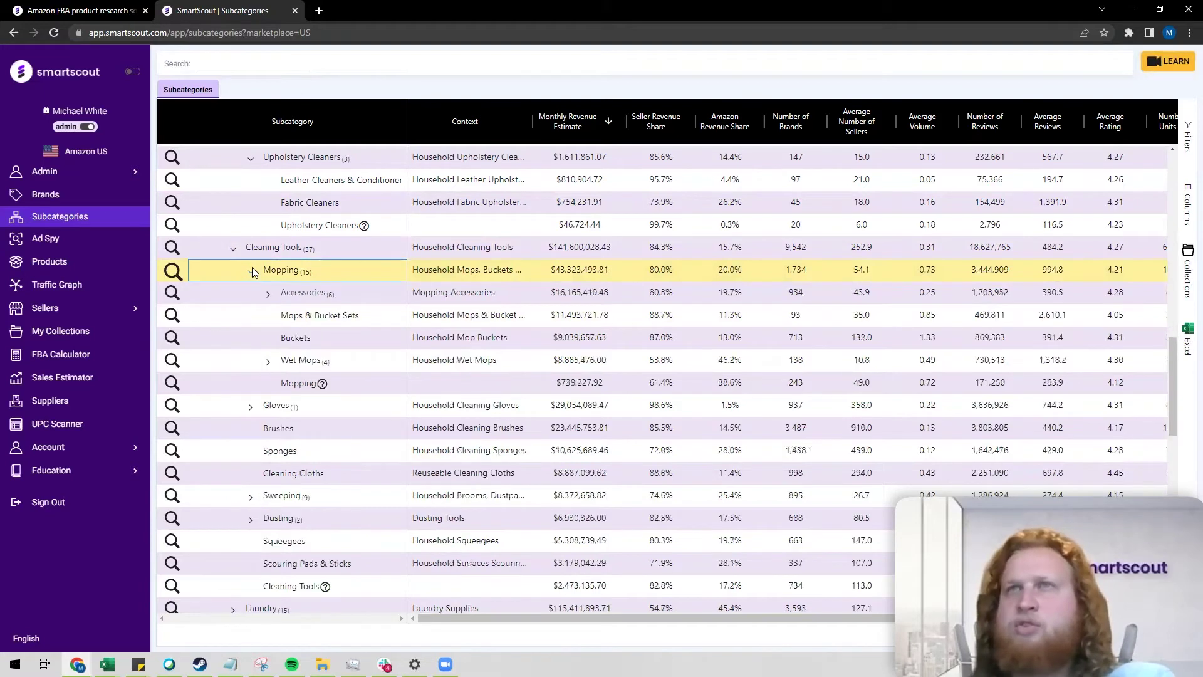
{"action": "left_click", "coordinate": [268, 297]}
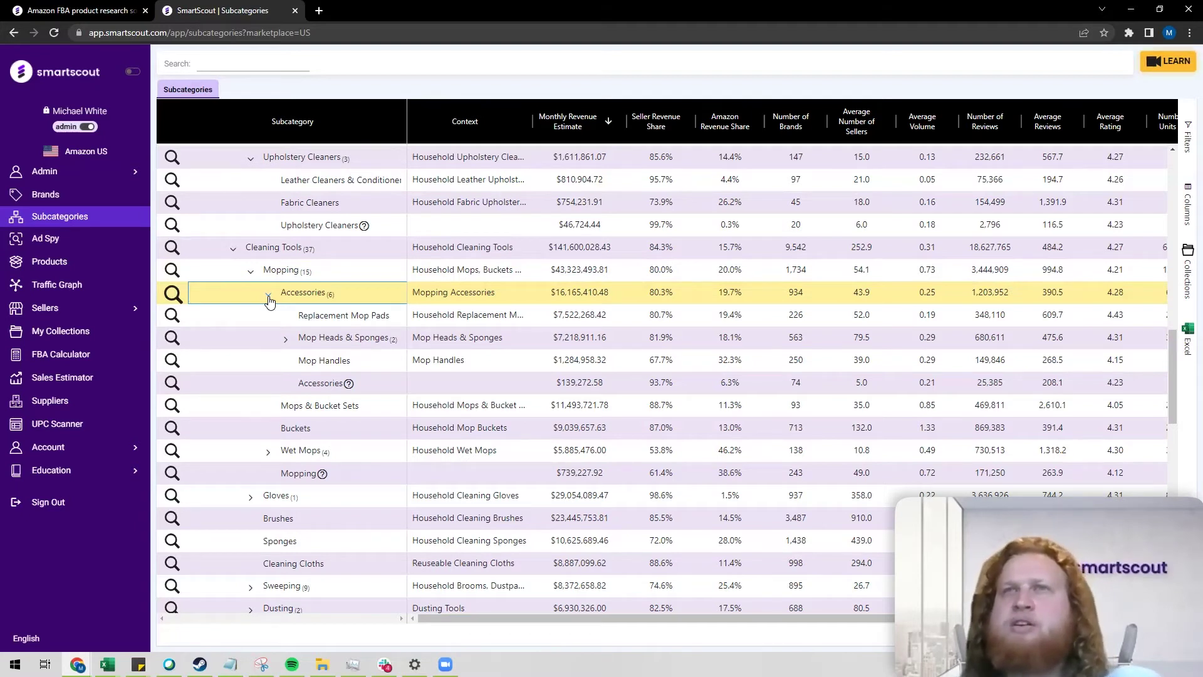
{"action": "left_click", "coordinate": [290, 340]}
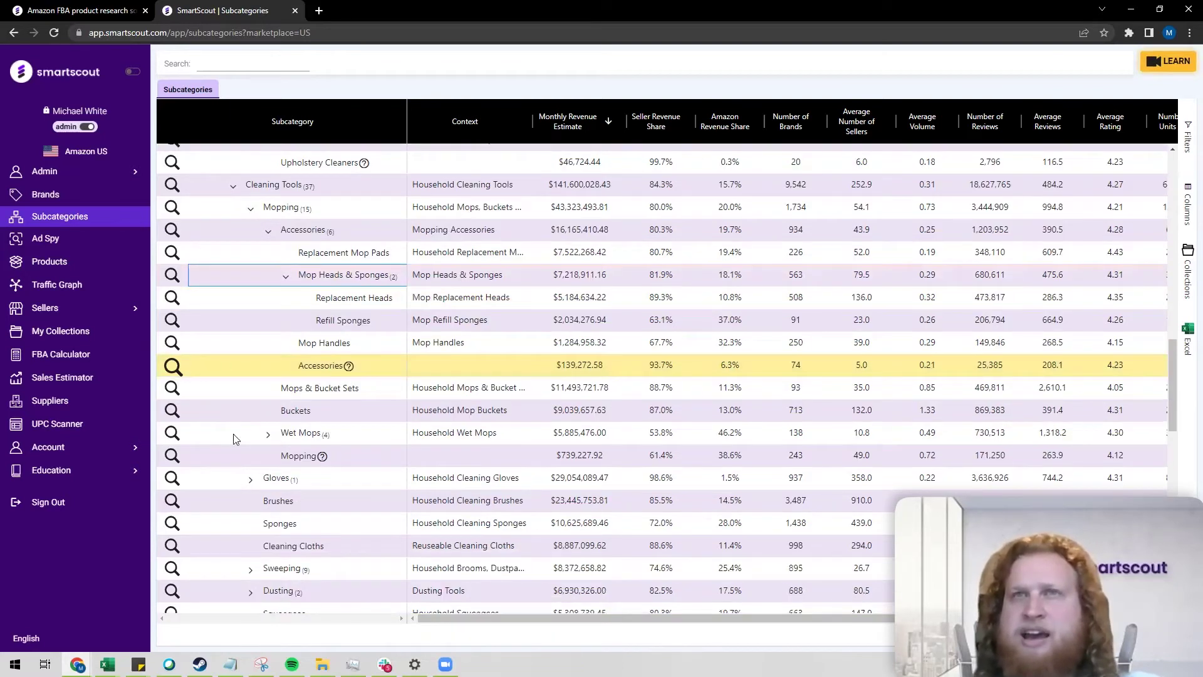
Expand Dusting and bring up the options menu for Feather Dusters ($6,849,119.09).
{"action": "scroll", "coordinate": [233, 434], "scroll_direction": "down", "scroll_amount": 3}
{"action": "scroll", "coordinate": [246, 361], "scroll_direction": "down", "scroll_amount": 1}
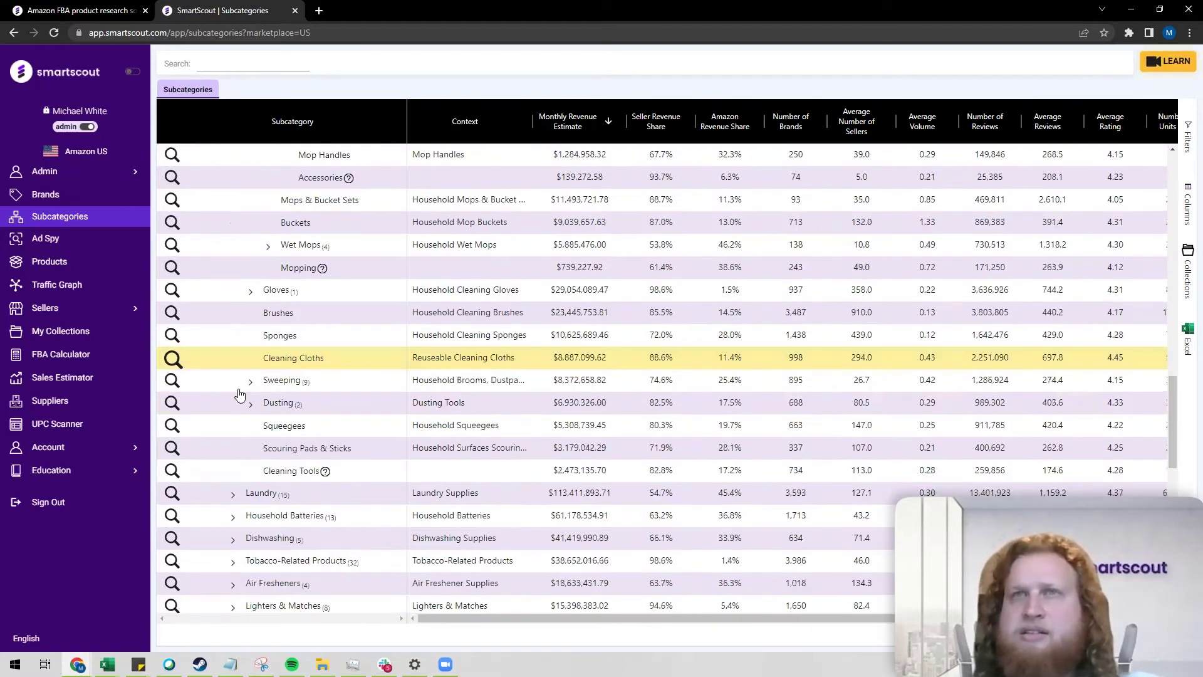
{"action": "scroll", "coordinate": [255, 346], "scroll_direction": "down", "scroll_amount": 1}
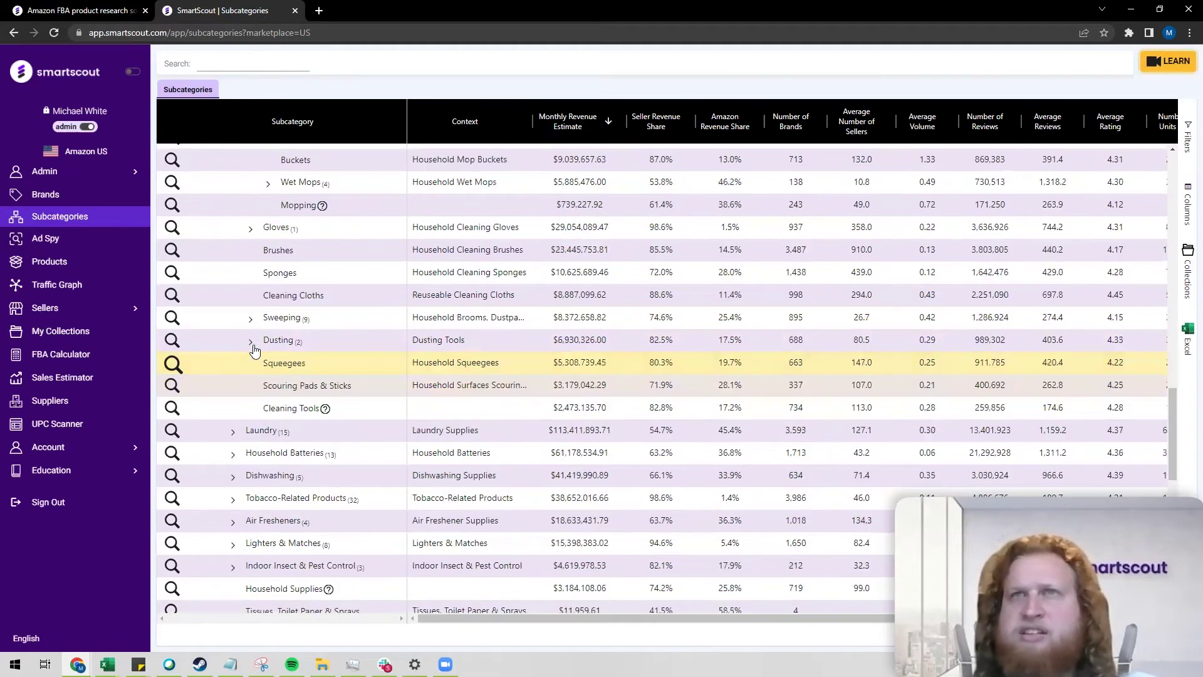
{"action": "left_click", "coordinate": [251, 341]}
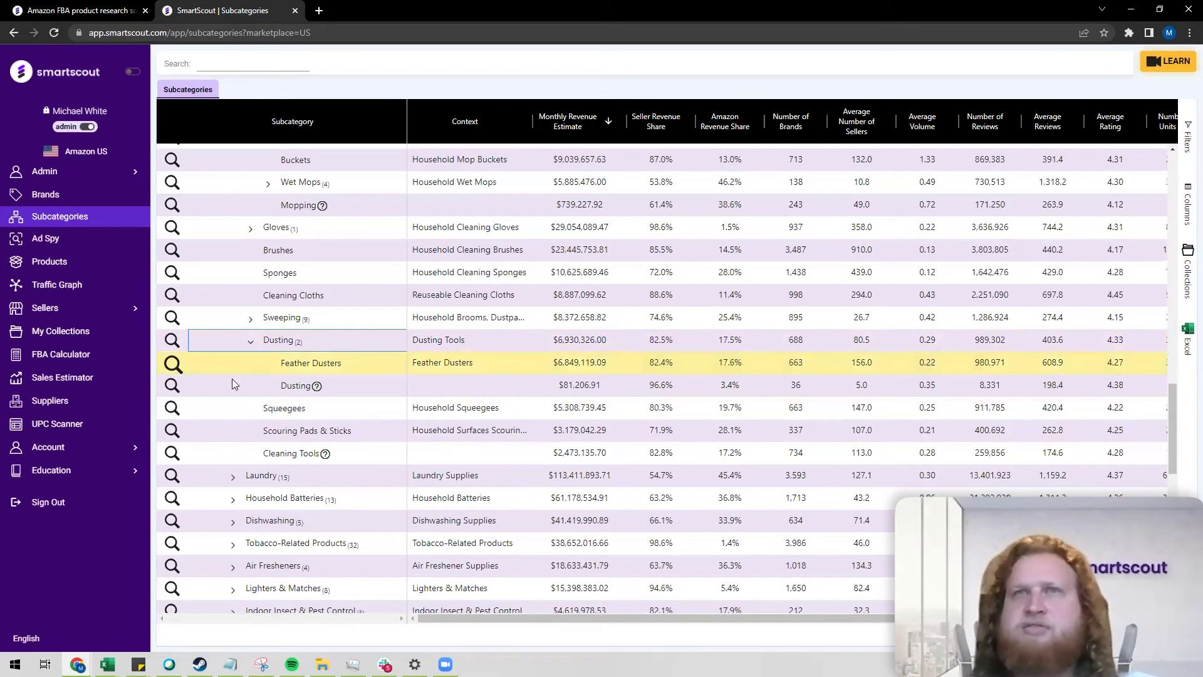
{"action": "left_click", "coordinate": [173, 363]}
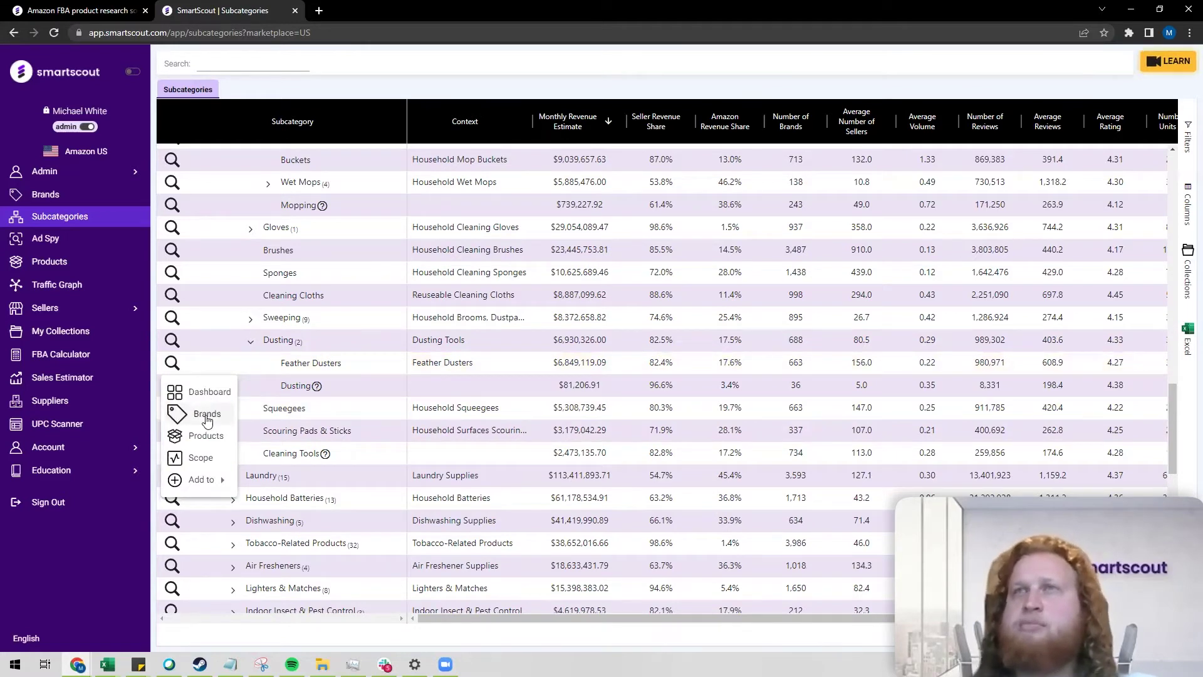
Review Feather Dusters brands (BOOMJOY, EXTEND-A-REACH, Swiffer, EVERSPROUT, Ddzmz), then its product list.
{"action": "left_click", "coordinate": [206, 415]}
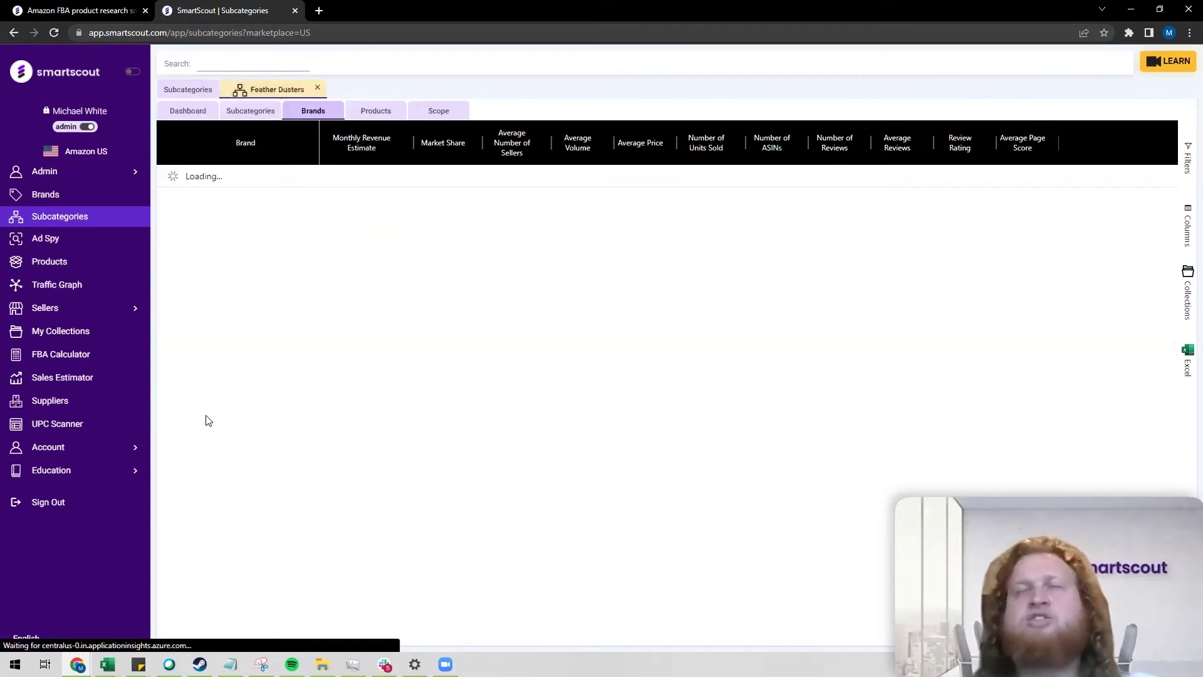
{"action": "left_click", "coordinate": [206, 421]}
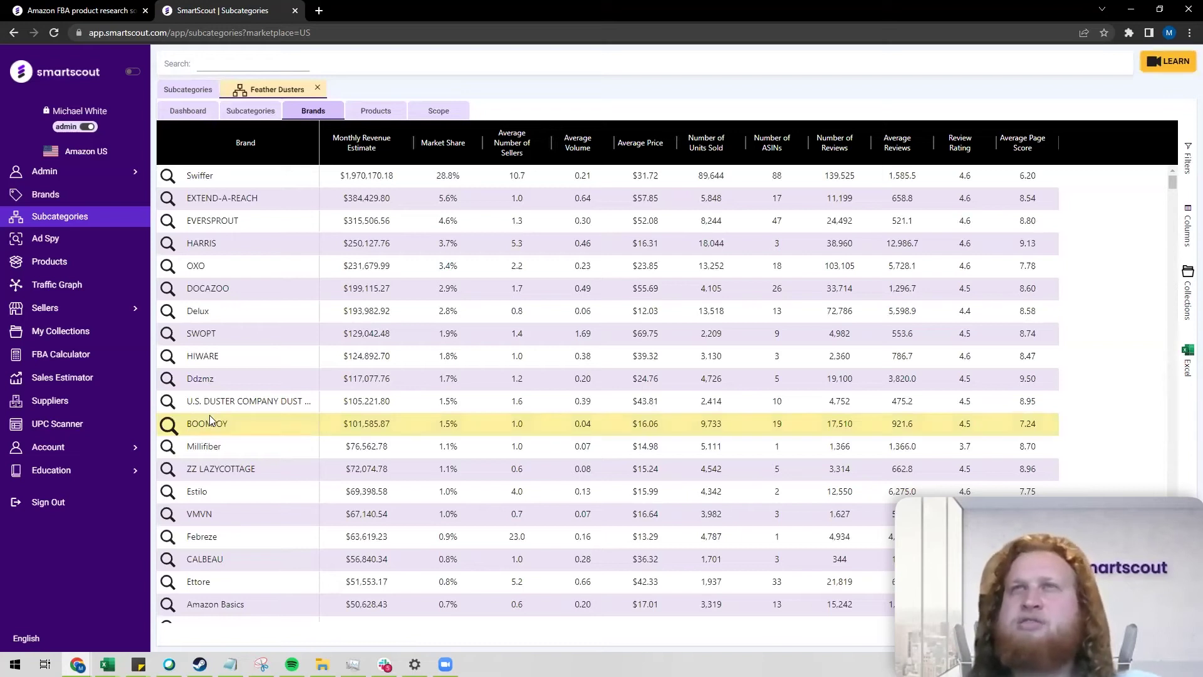
{"action": "left_click", "coordinate": [216, 191]}
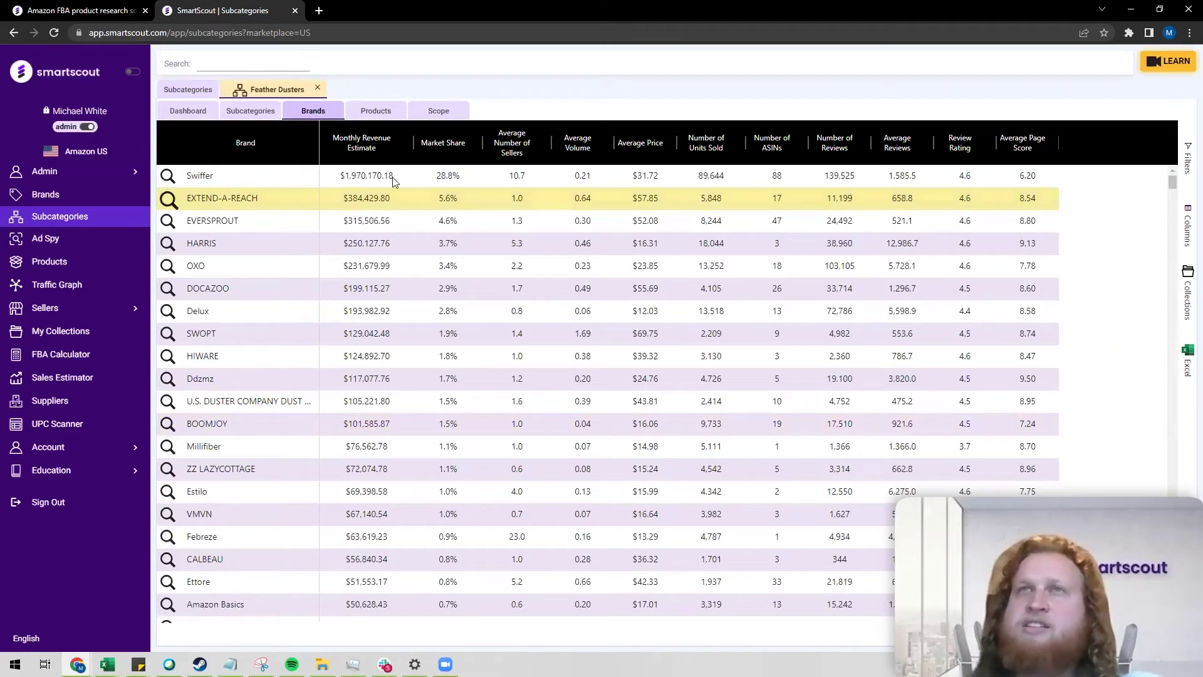
{"action": "left_click", "coordinate": [347, 177]}
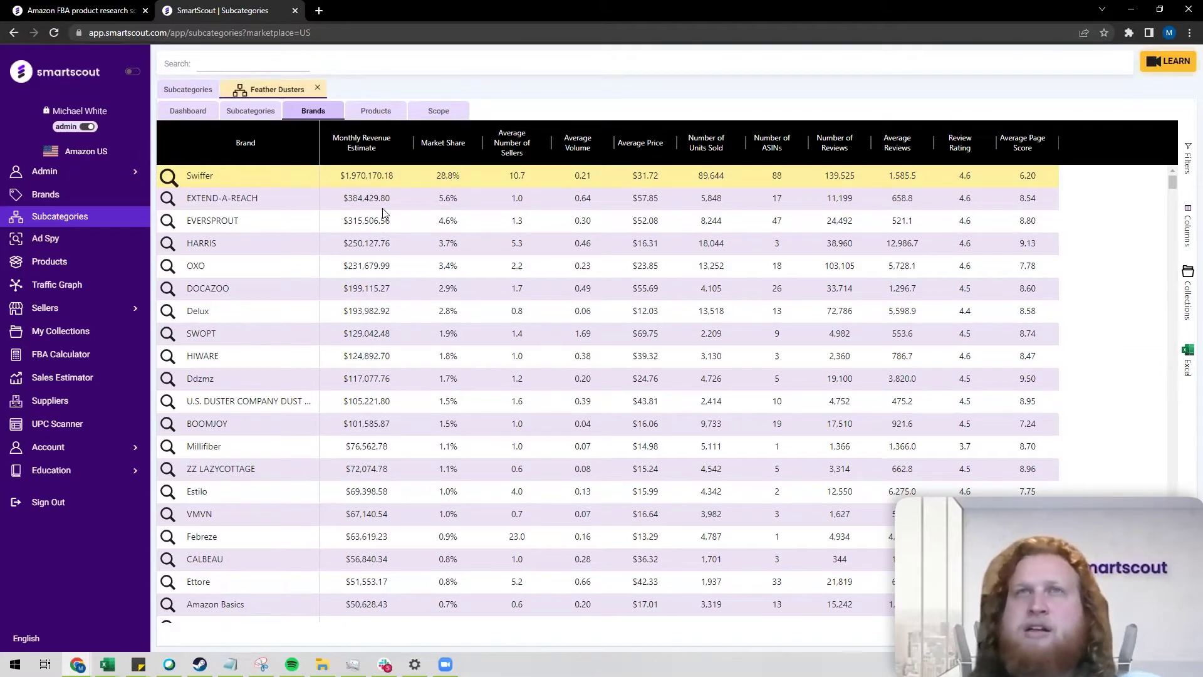
{"action": "left_click", "coordinate": [290, 214]}
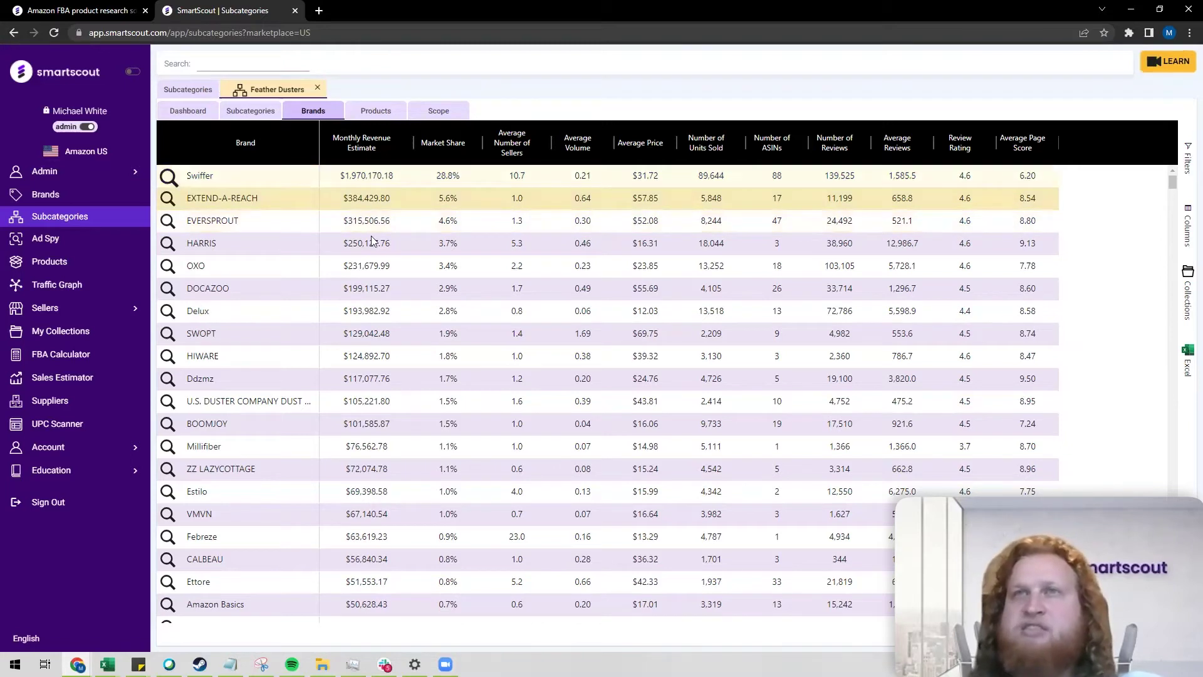
{"action": "left_click", "coordinate": [386, 388]}
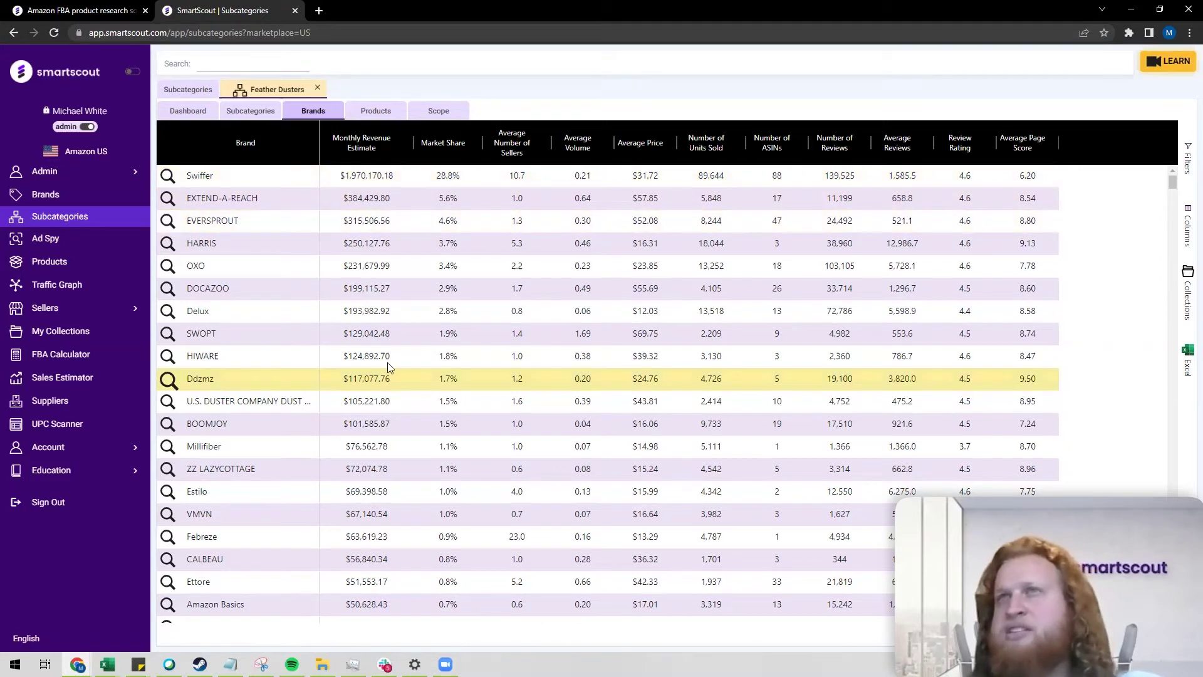
{"action": "left_click", "coordinate": [370, 195]}
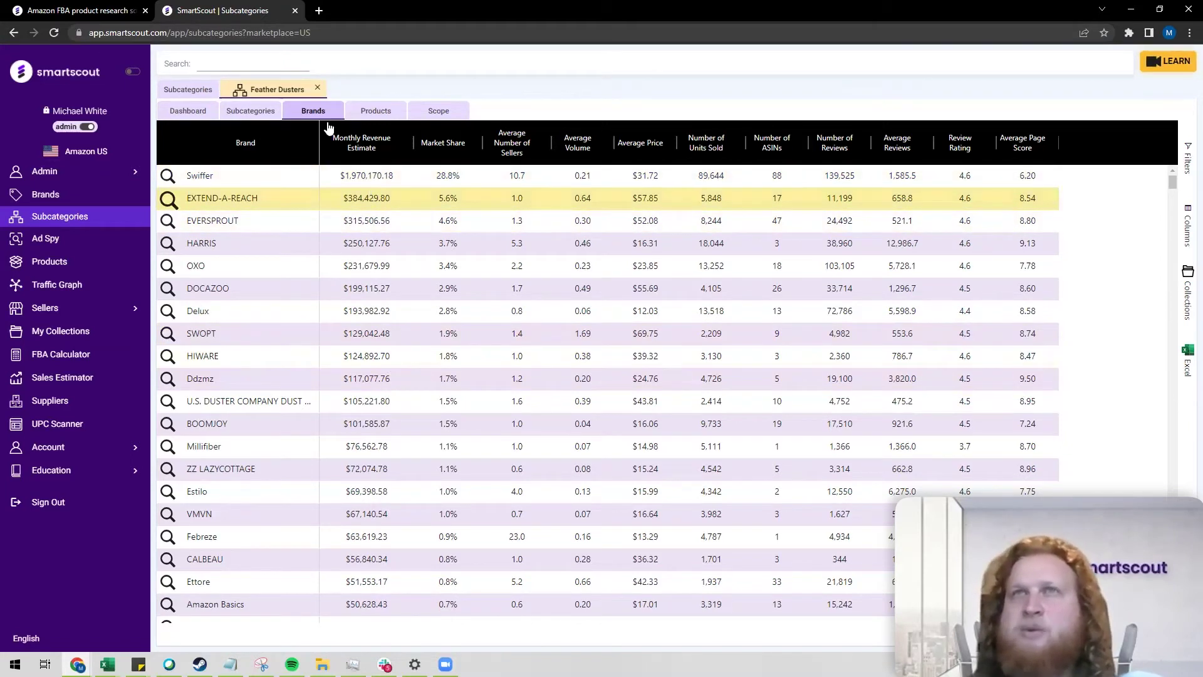
{"action": "left_click", "coordinate": [361, 113]}
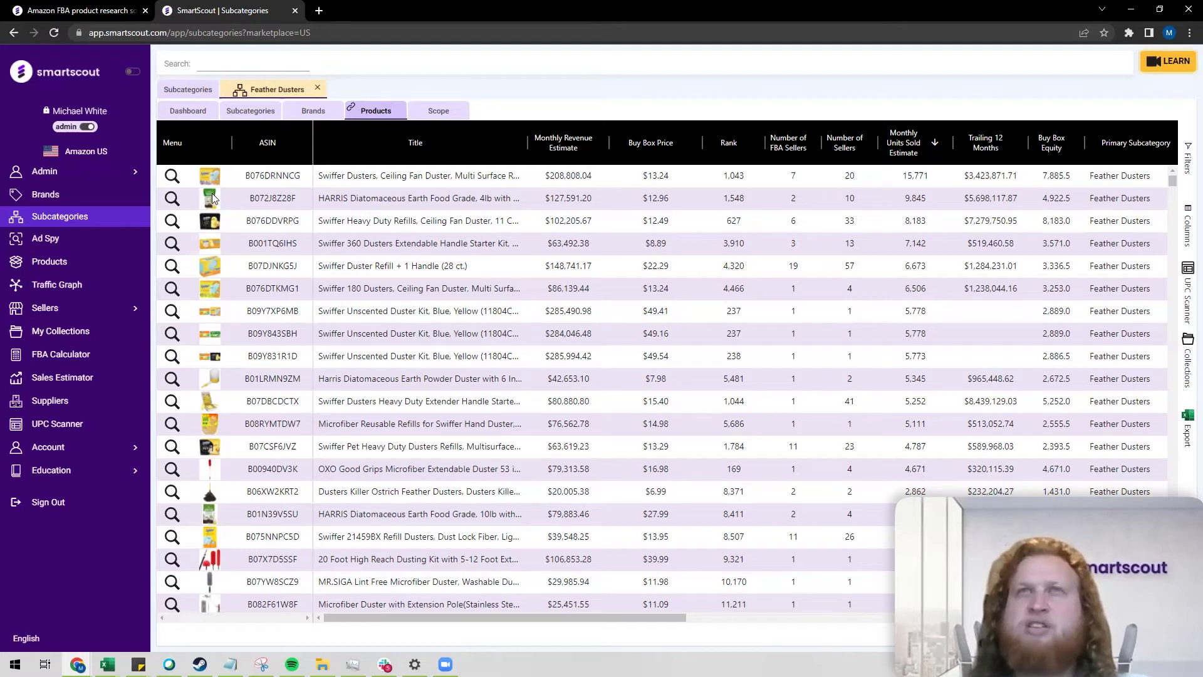
{"action": "mouse_move", "coordinate": [211, 211]}
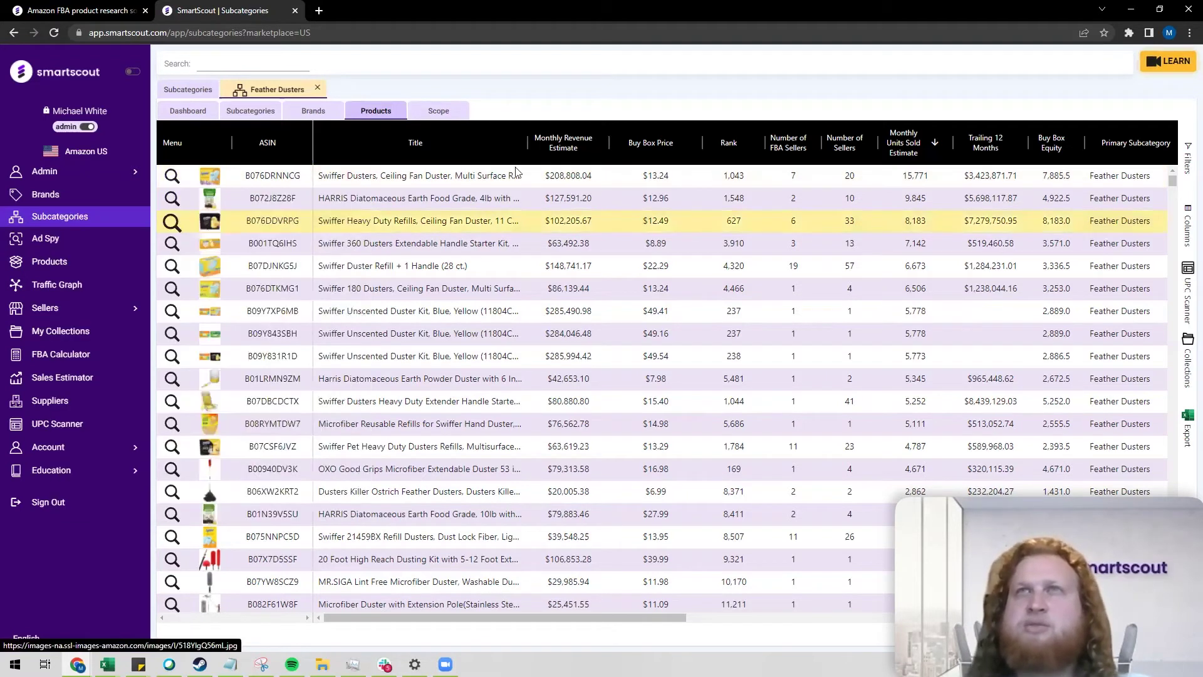
Review the Feather Dusters 12-month Scope sales charts, then return to Subcategories.
{"action": "left_click", "coordinate": [442, 111]}
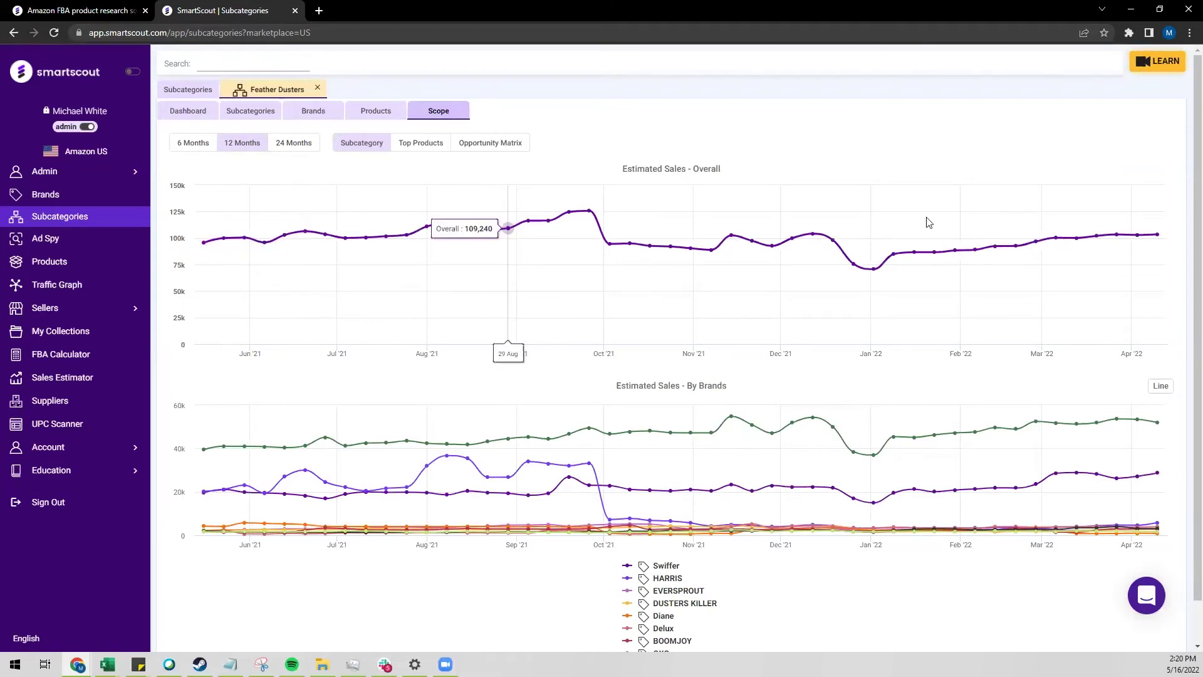
{"action": "scroll", "coordinate": [1121, 191], "scroll_direction": "down", "scroll_amount": 1}
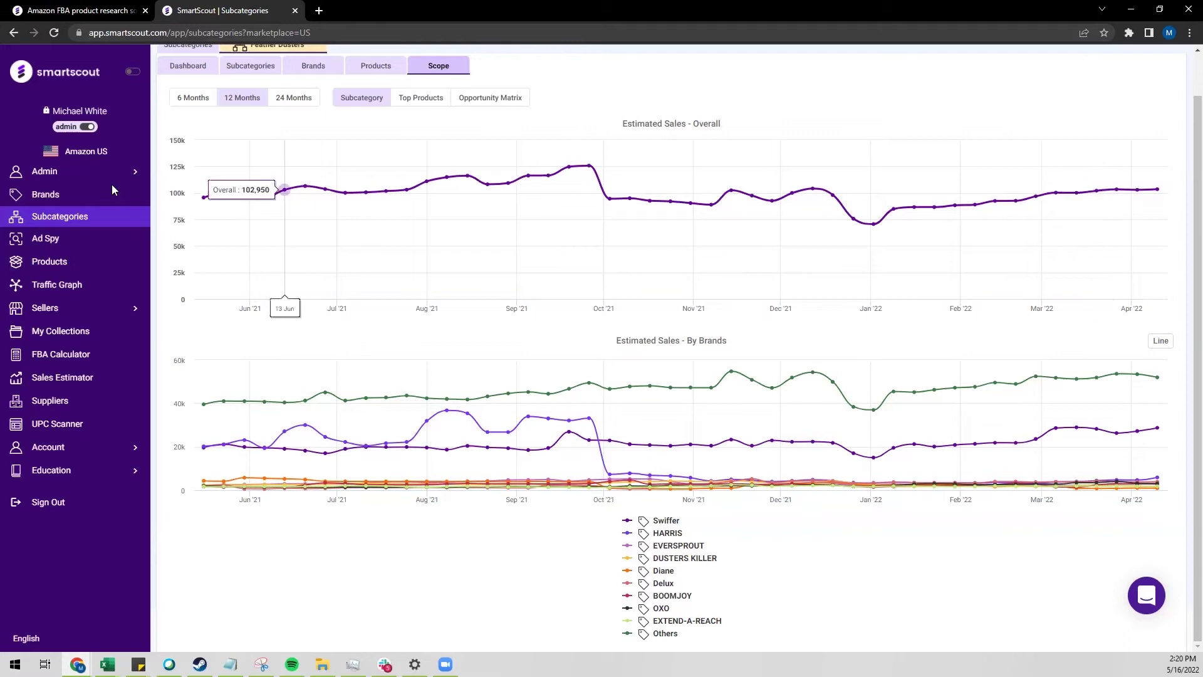
{"action": "scroll", "coordinate": [266, 166], "scroll_direction": "up", "scroll_amount": 1}
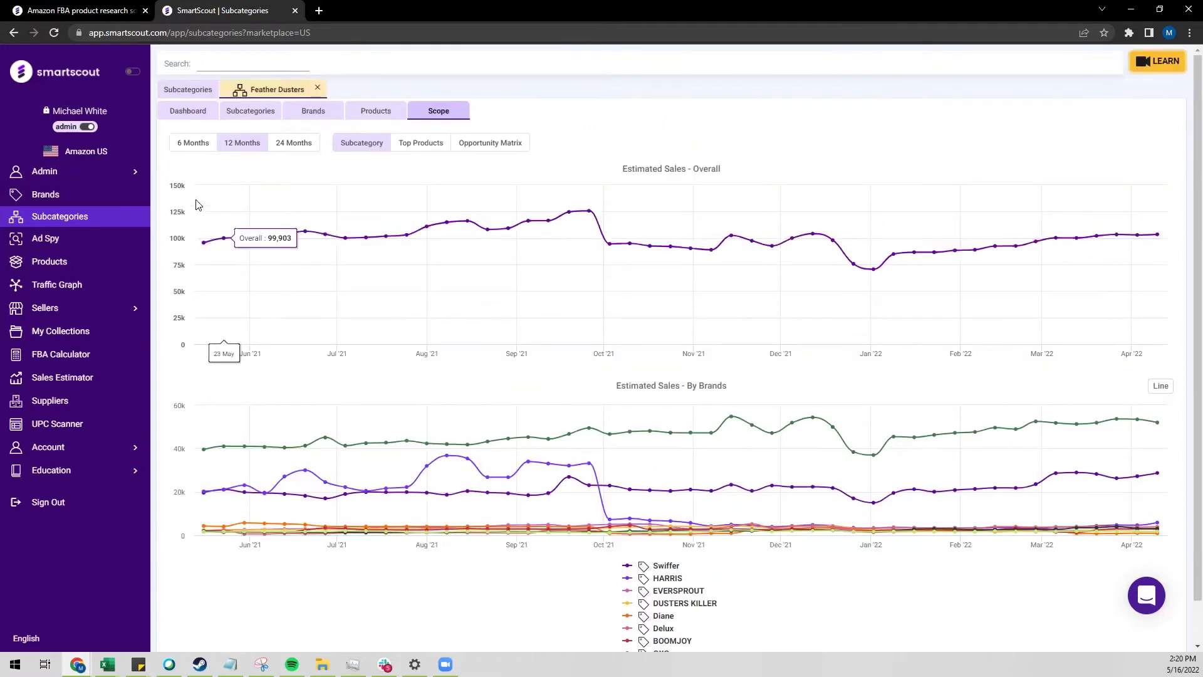
{"action": "left_click", "coordinate": [198, 88]}
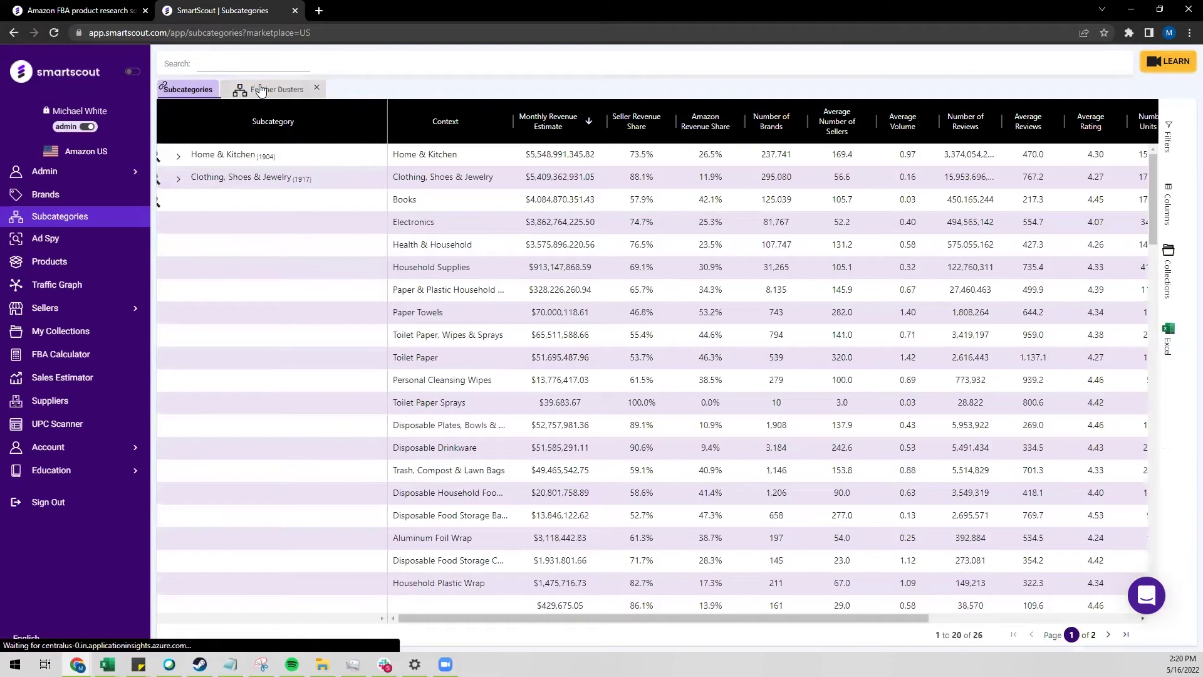
Return to the Feather Dusters view and show its product list via the EXTEND-A-REACH options.
{"action": "left_click", "coordinate": [262, 99]}
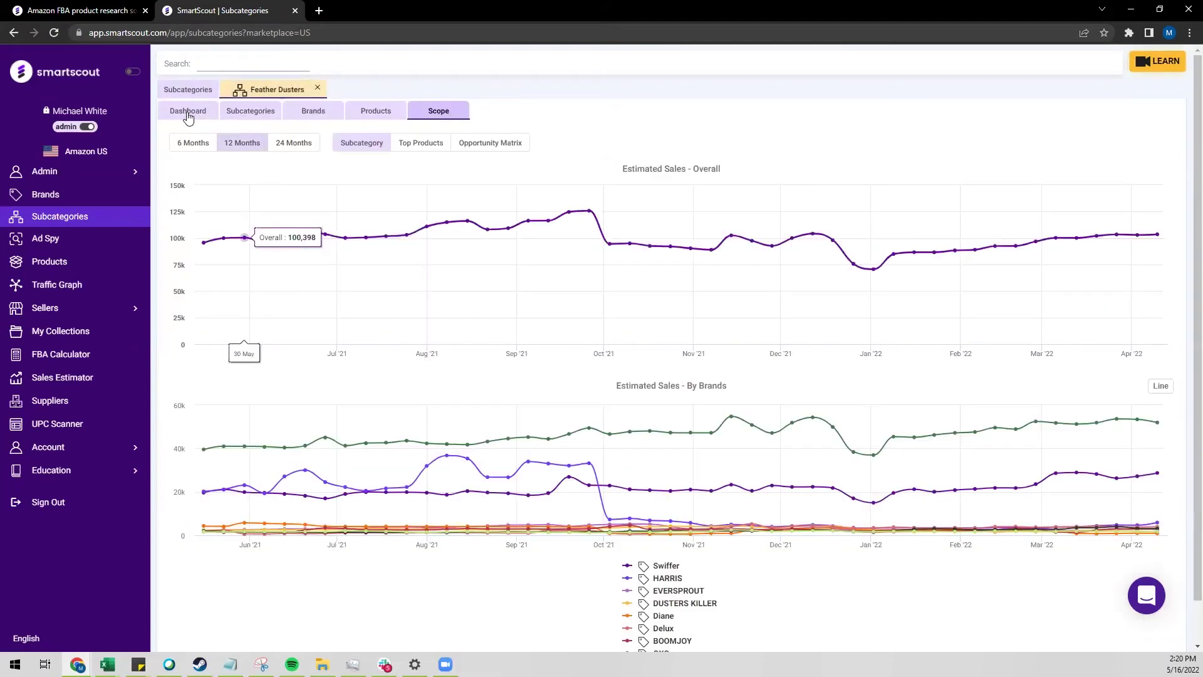
{"action": "left_click", "coordinate": [249, 113]}
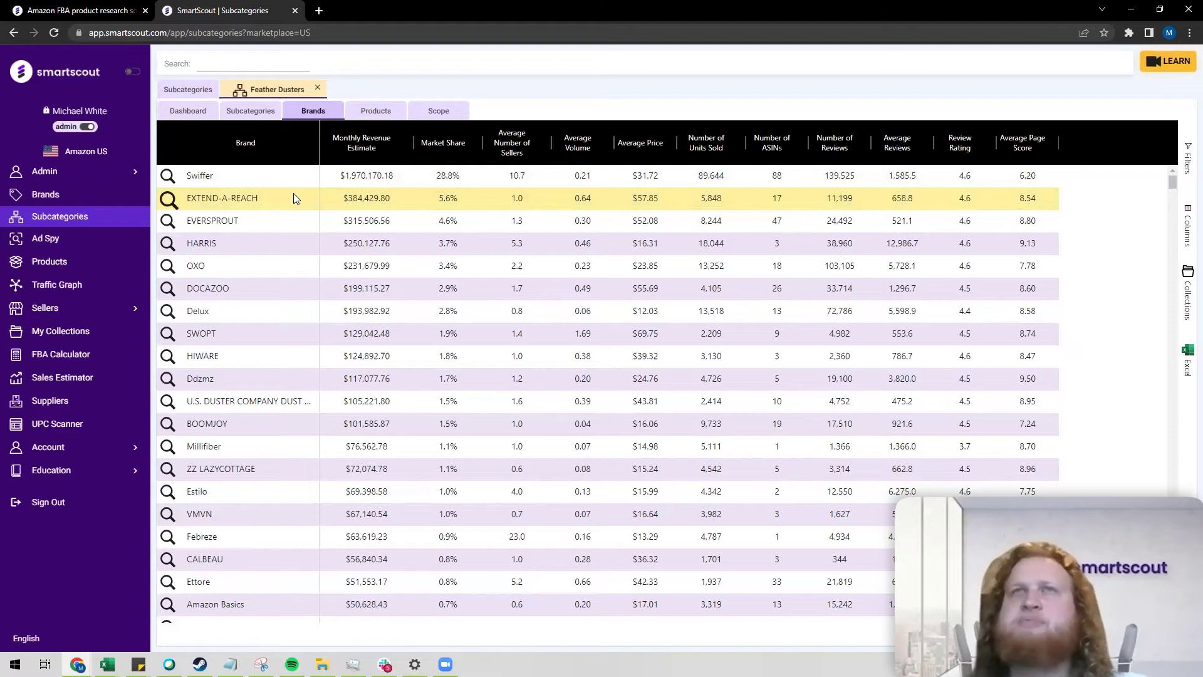
{"action": "left_click", "coordinate": [169, 200]}
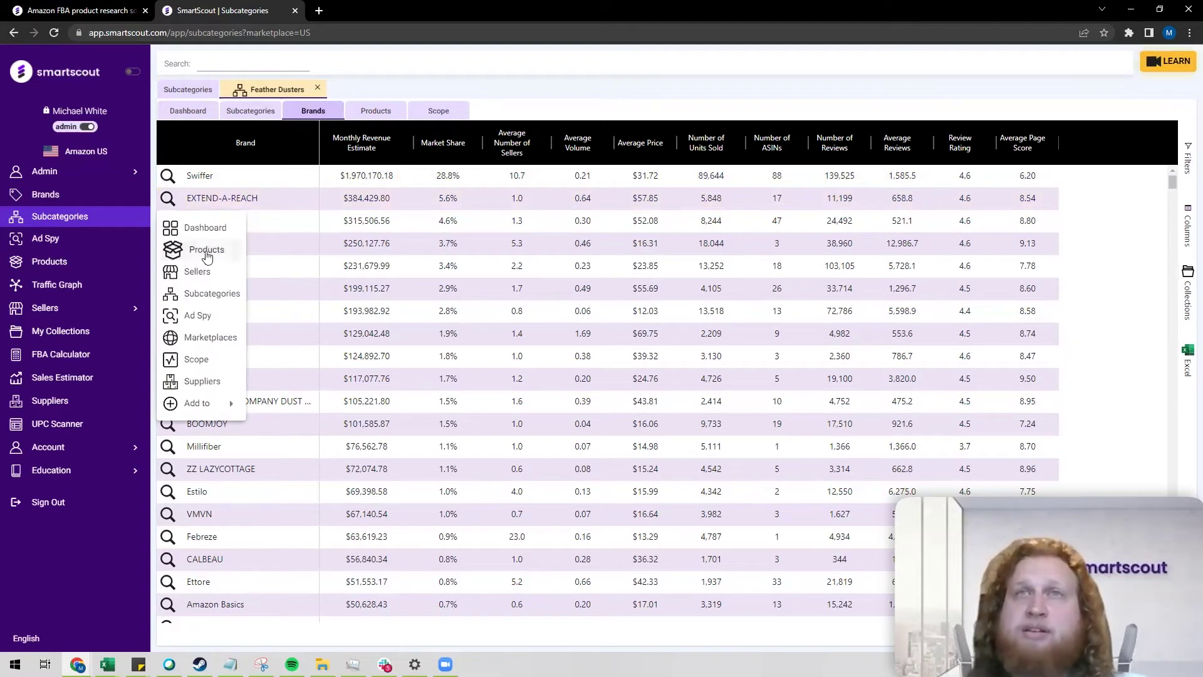
{"action": "left_click", "coordinate": [374, 110]}
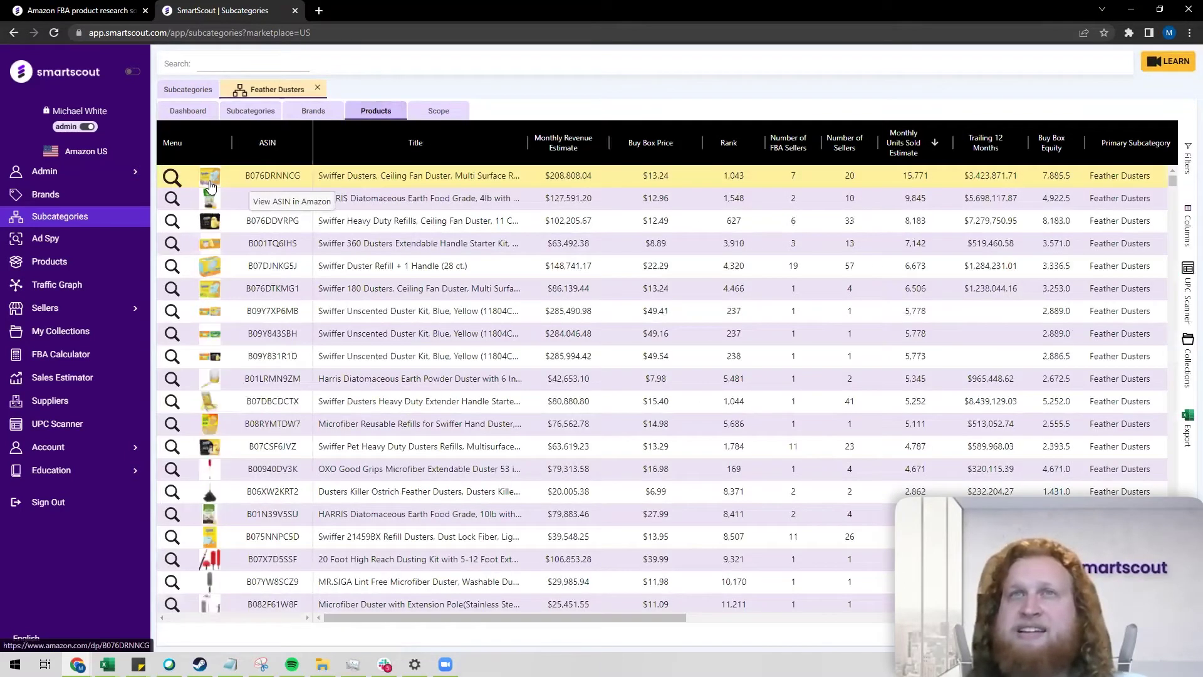
{"action": "mouse_move", "coordinate": [209, 184]}
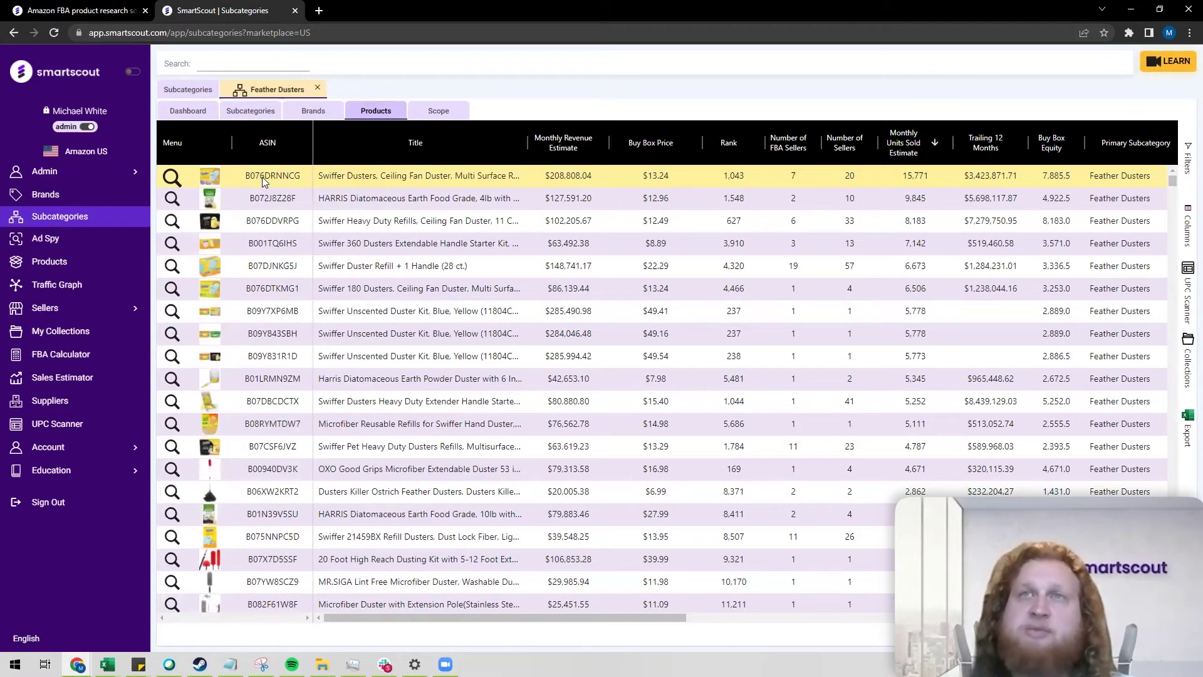
Copy the top ASIN B076DRNNCG and open Traffic Graph in a new browser tab.
{"action": "right_click", "coordinate": [263, 181]}
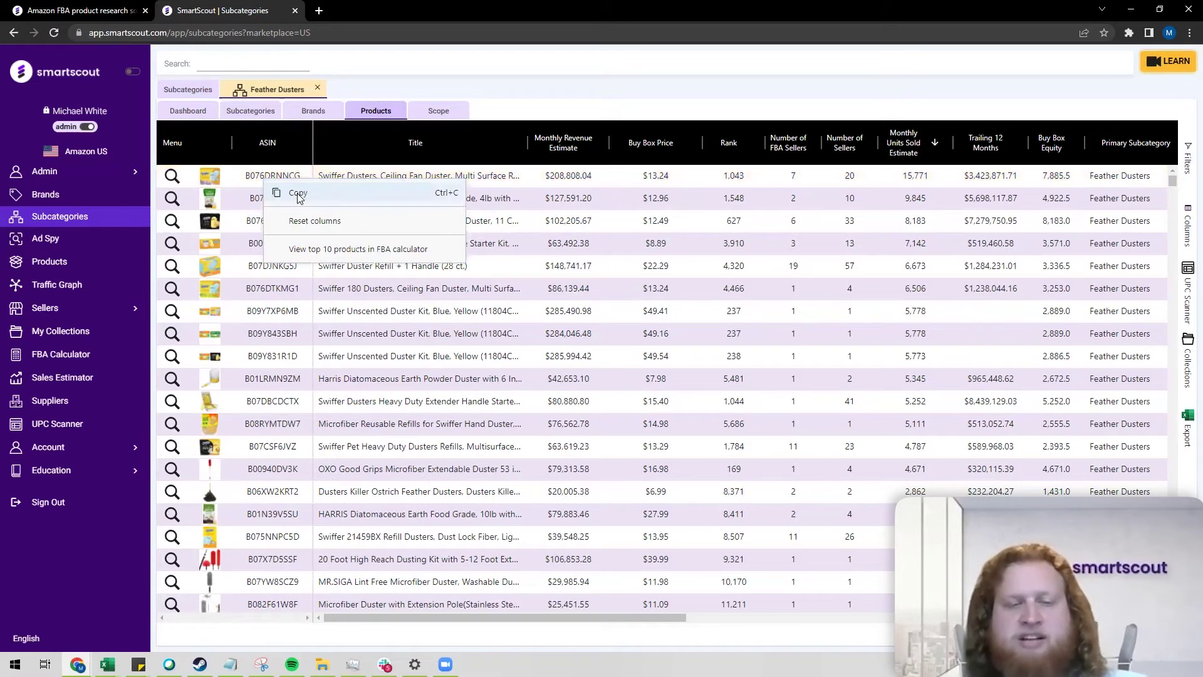
{"action": "left_click", "coordinate": [298, 194]}
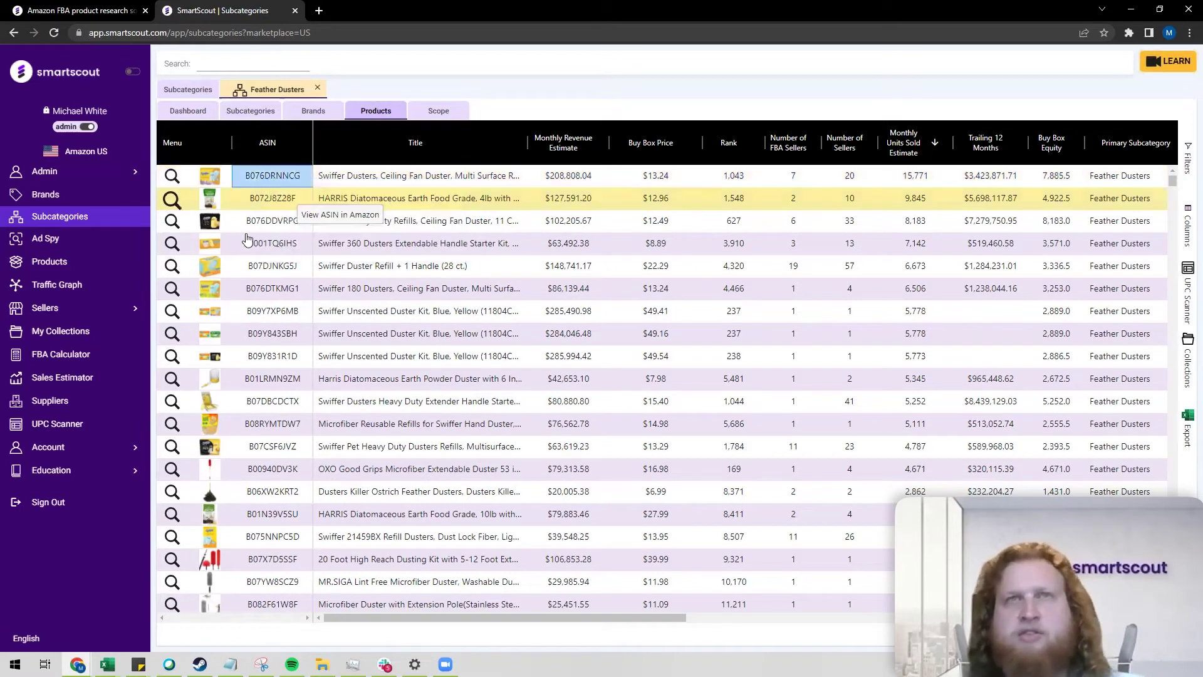
{"action": "right_click", "coordinate": [86, 286]}
{"action": "left_click", "coordinate": [109, 294]}
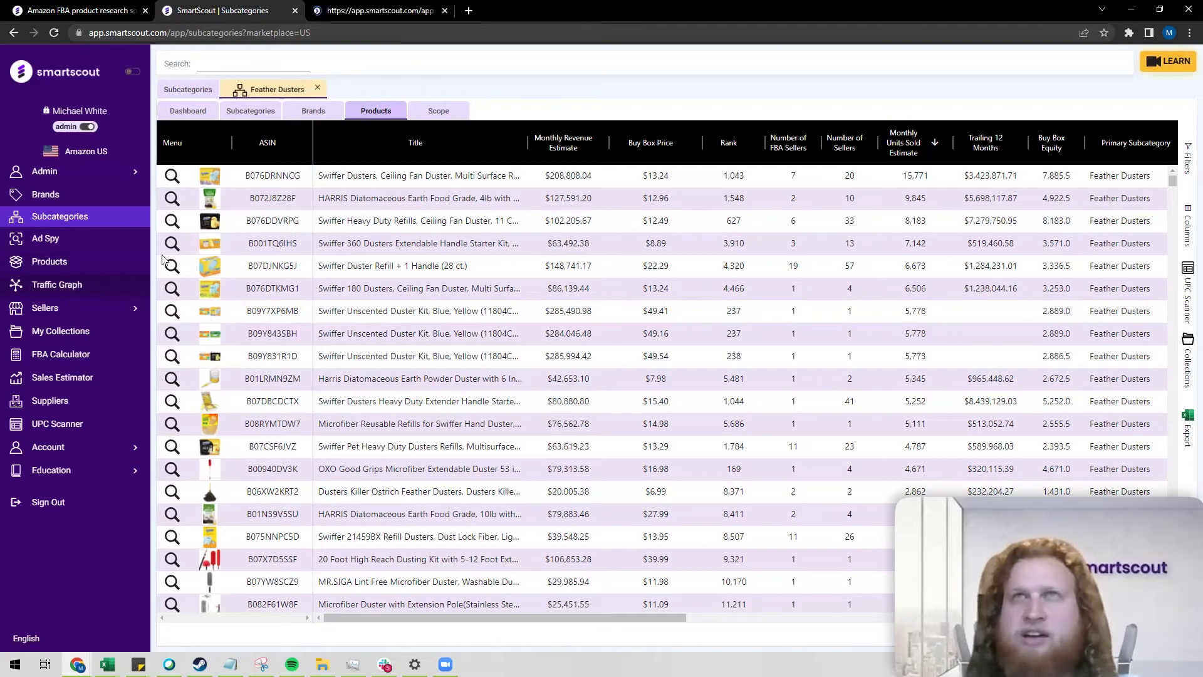
Inspect the Traffic Graph for B076DRNNCG, linking Swiffer Dusters to Endust and Pledge products.
{"action": "left_click", "coordinate": [376, 7]}
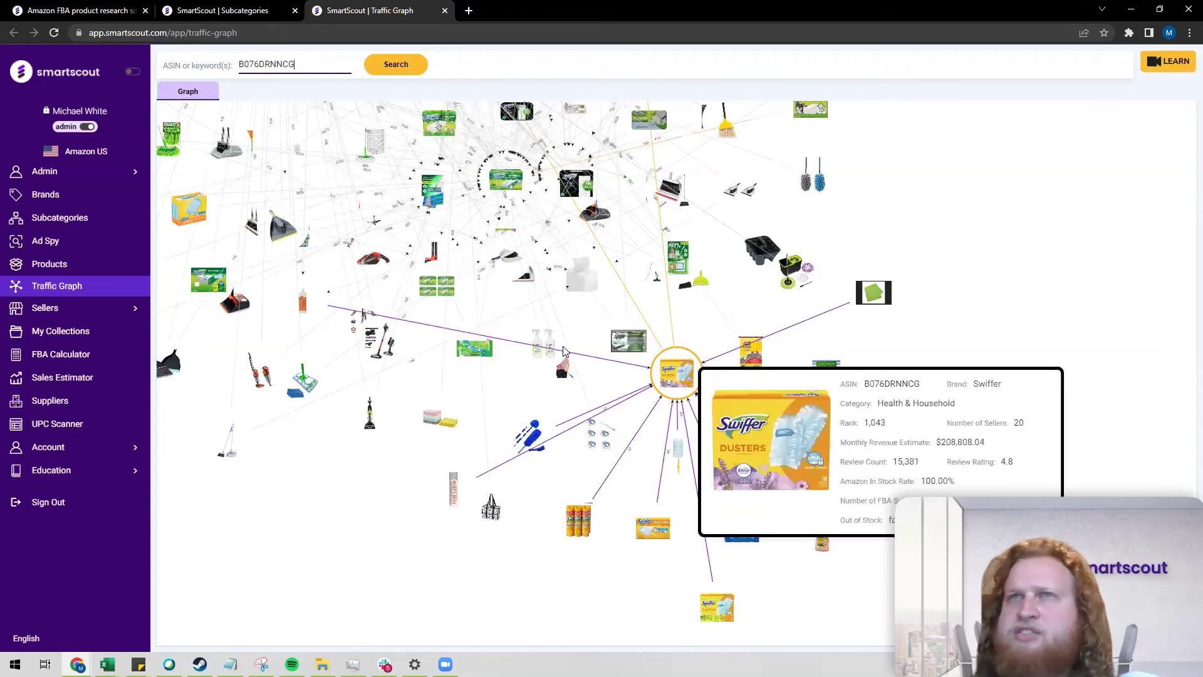
{"action": "mouse_move", "coordinate": [688, 374]}
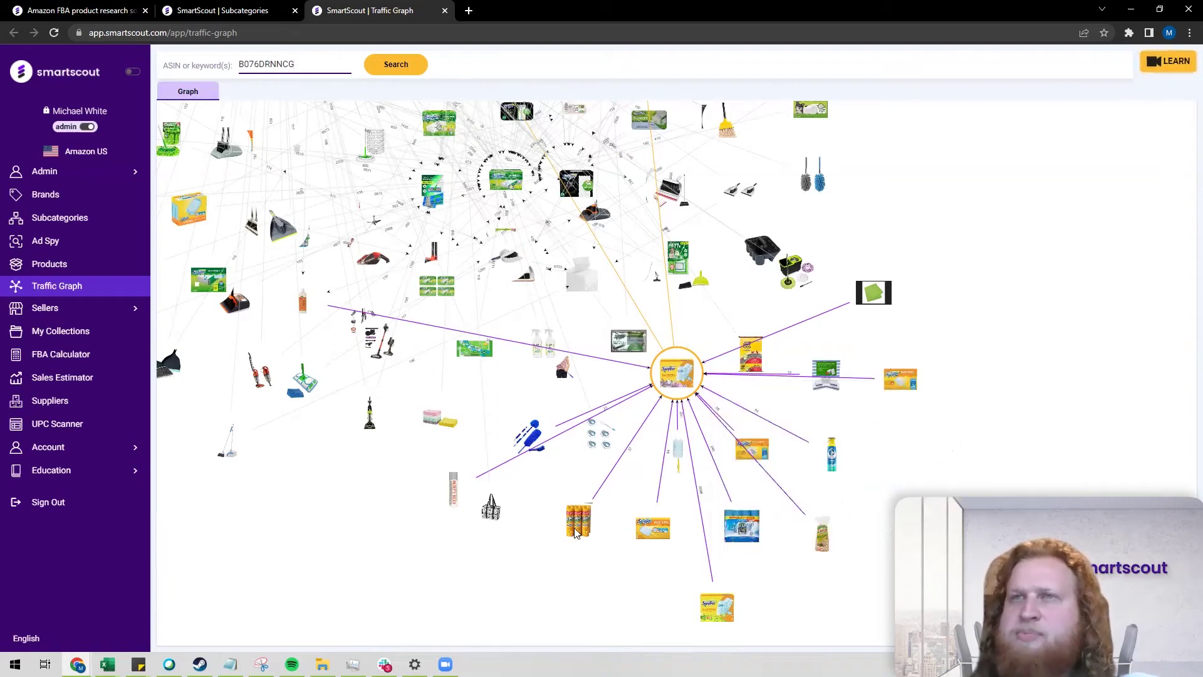
{"action": "mouse_move", "coordinate": [578, 530]}
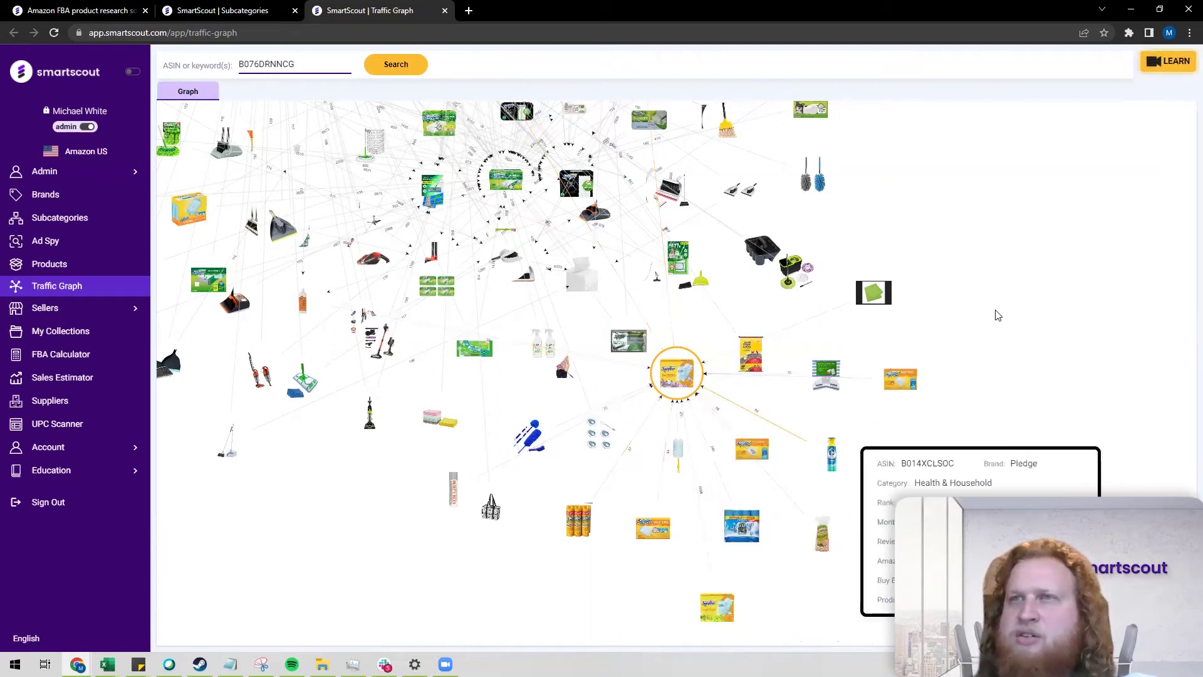
{"action": "scroll", "coordinate": [876, 329], "scroll_direction": "down", "scroll_amount": 3}
{"action": "mouse_move", "coordinate": [580, 332]}
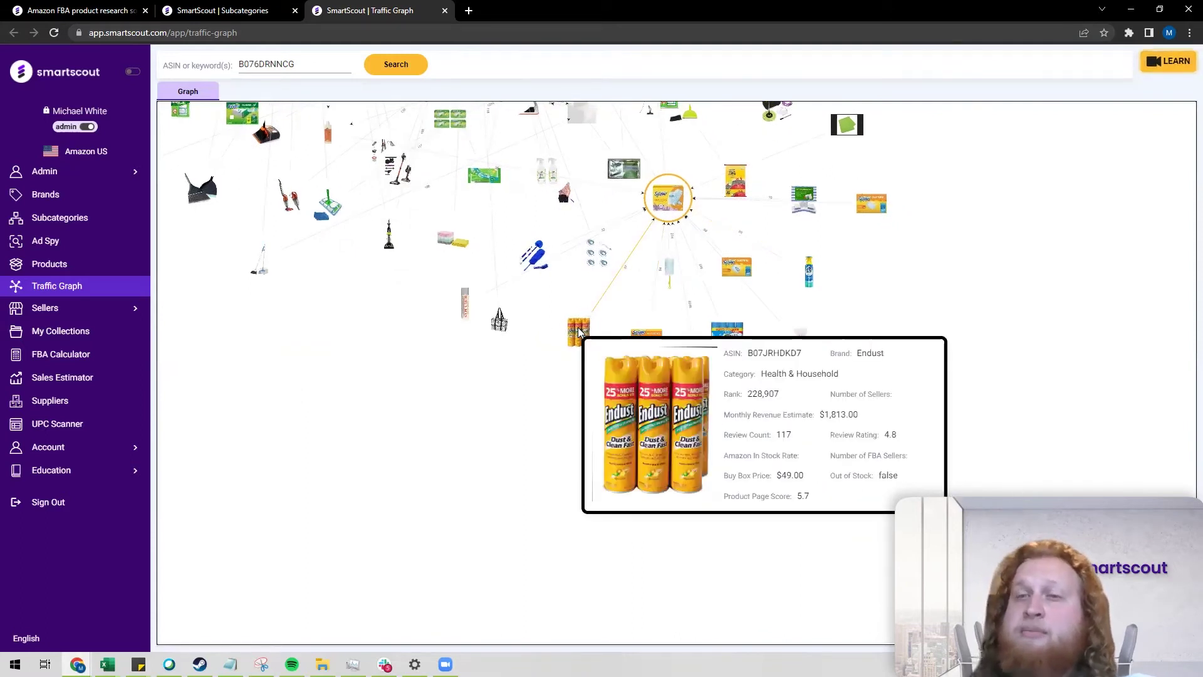
{"action": "mouse_move", "coordinate": [672, 199]}
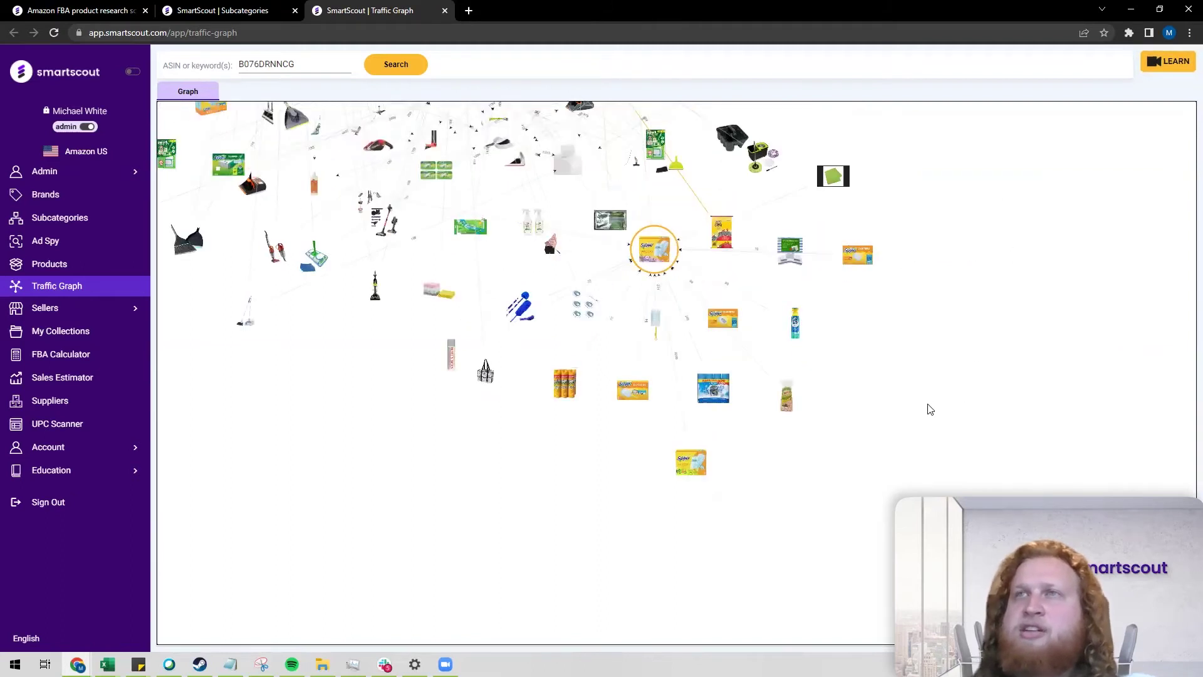
{"action": "mouse_move", "coordinate": [618, 379]}
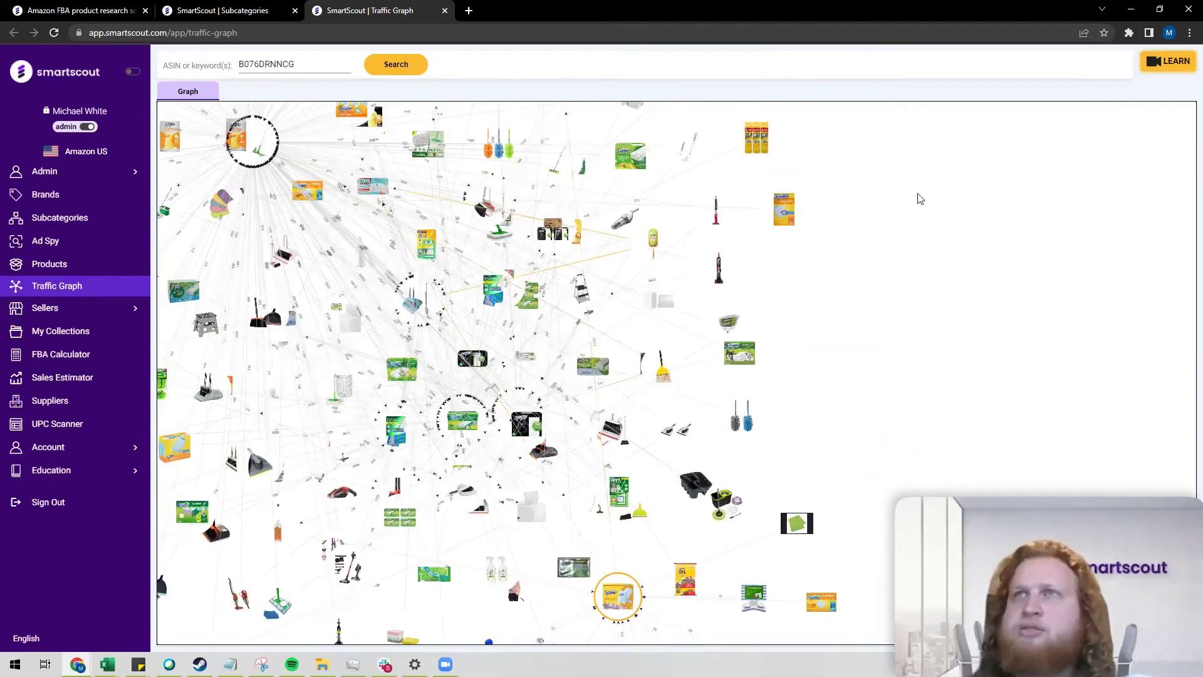
{"action": "left_click_drag", "start_coordinate": [543, 225], "coordinate": [864, 511]}
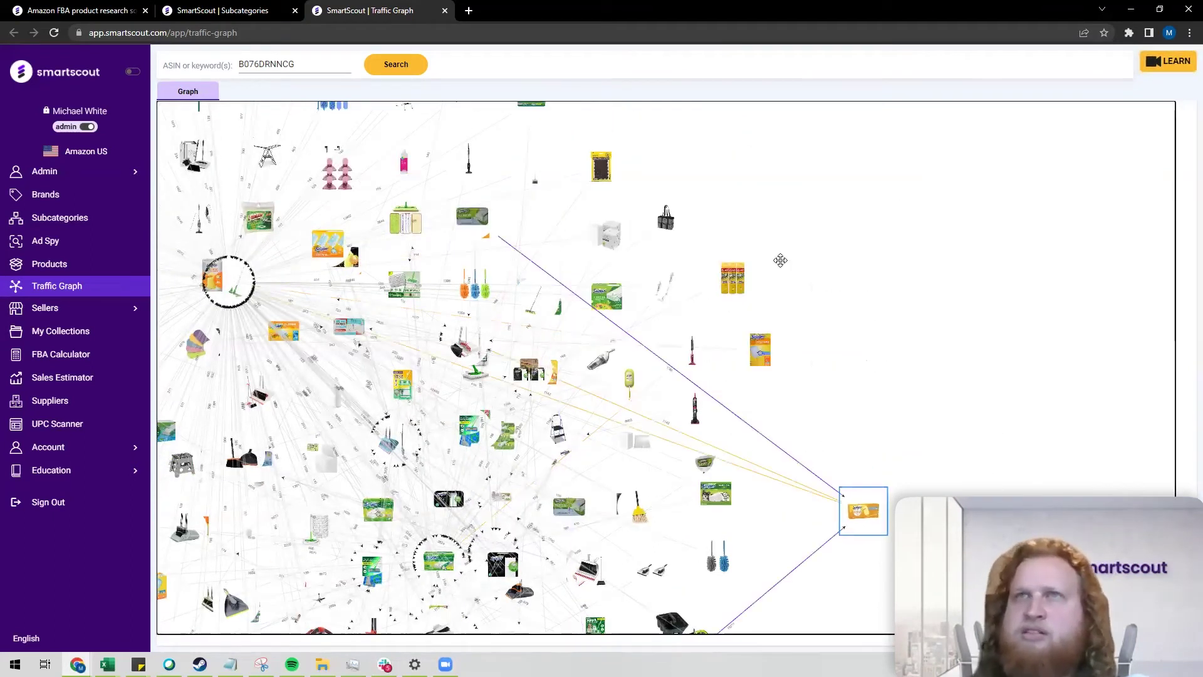
{"action": "left_click_drag", "start_coordinate": [486, 332], "coordinate": [921, 314]}
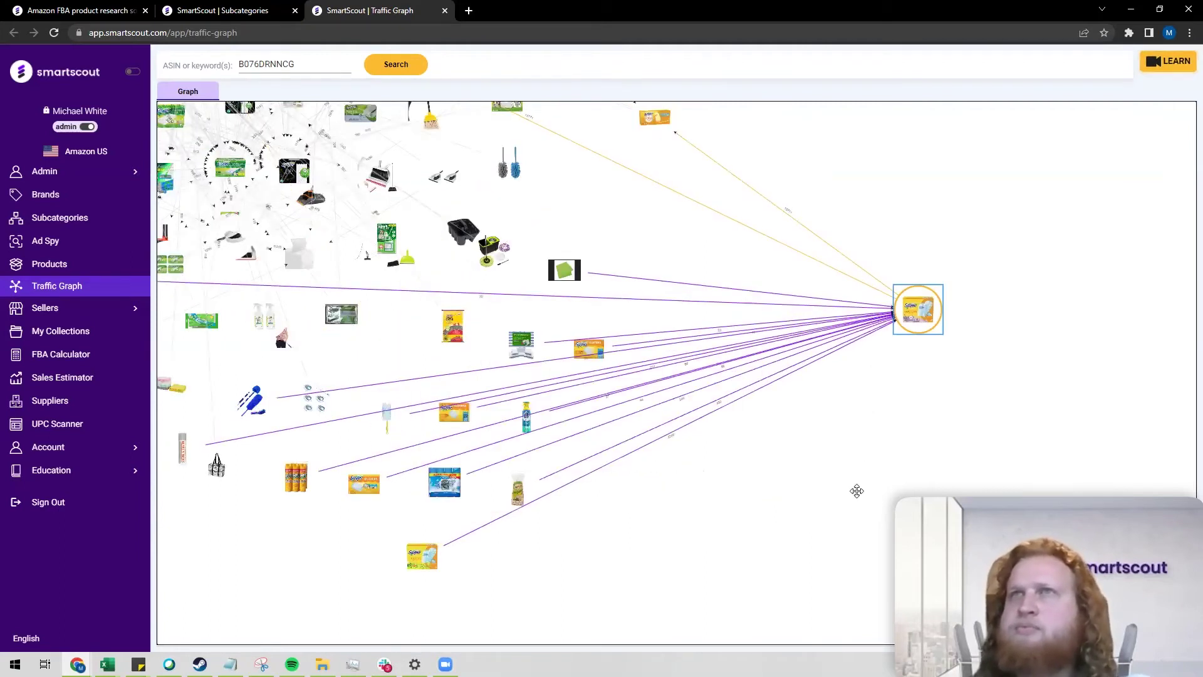
{"action": "mouse_move", "coordinate": [622, 163]}
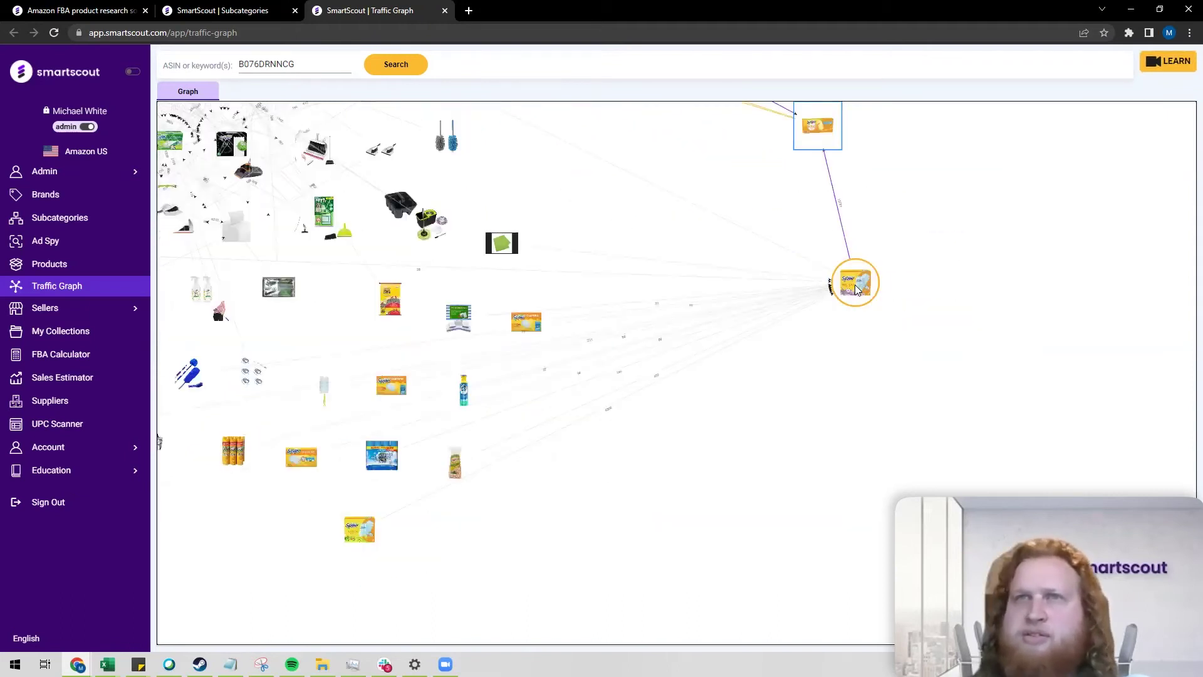
{"action": "mouse_move", "coordinate": [385, 459]}
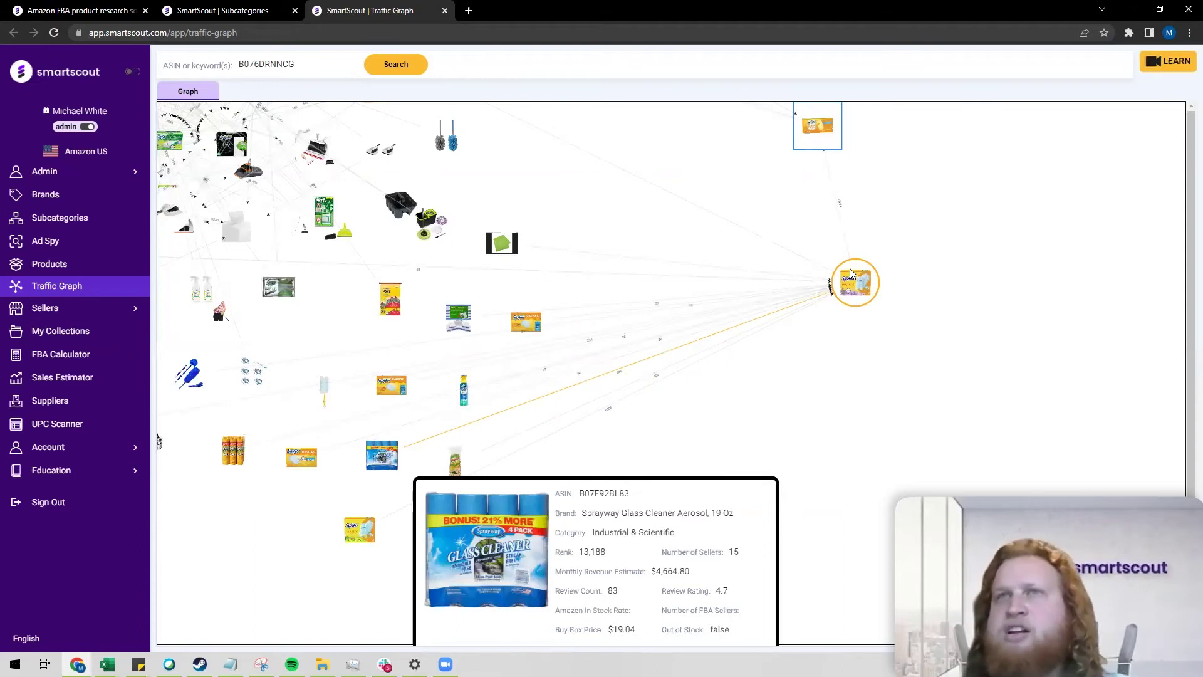
{"action": "mouse_move", "coordinate": [850, 268]}
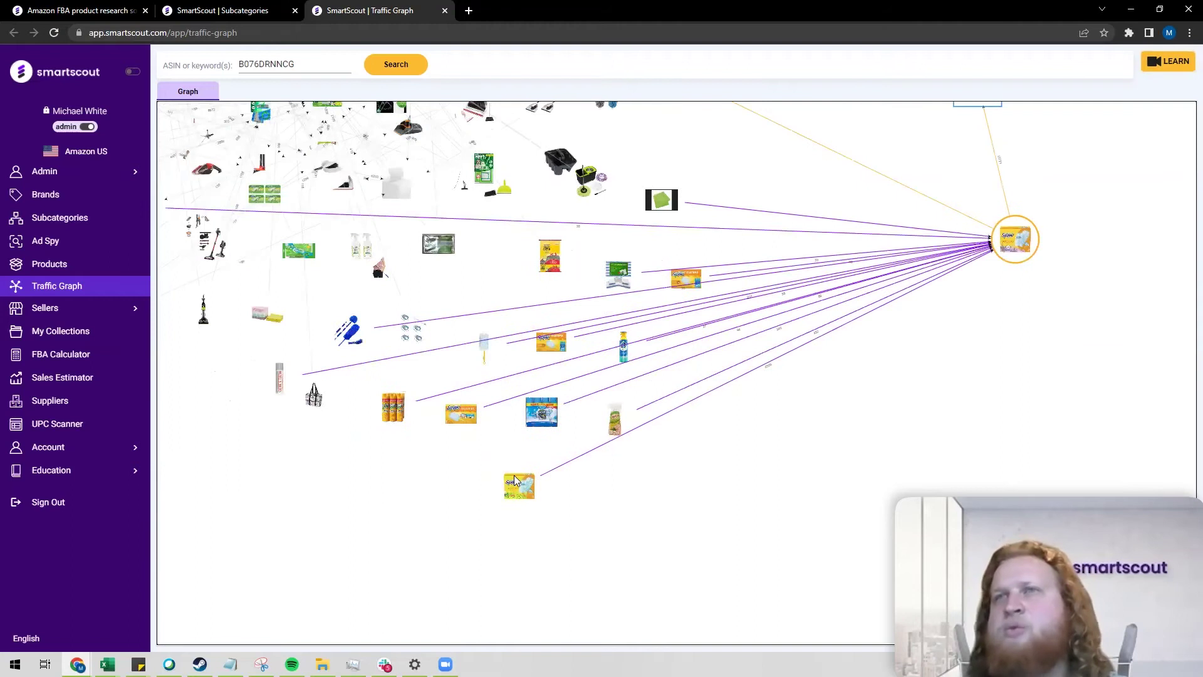
{"action": "mouse_move", "coordinate": [614, 420]}
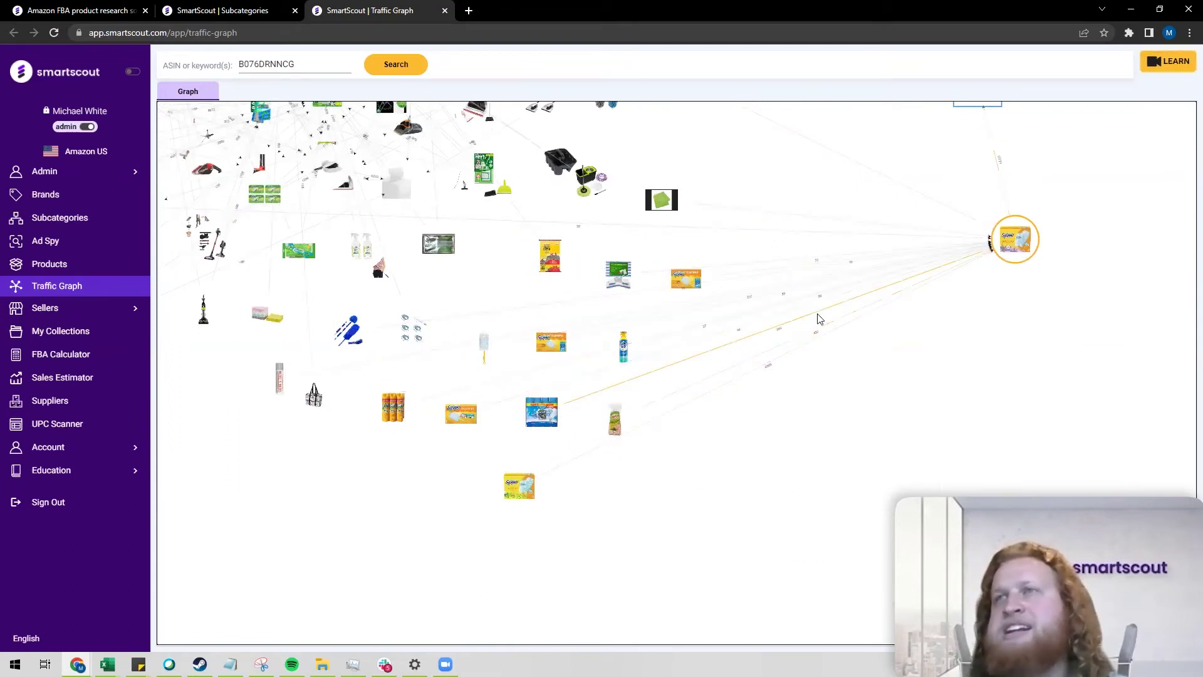
{"action": "mouse_move", "coordinate": [446, 412]}
{"action": "mouse_move", "coordinate": [624, 362]}
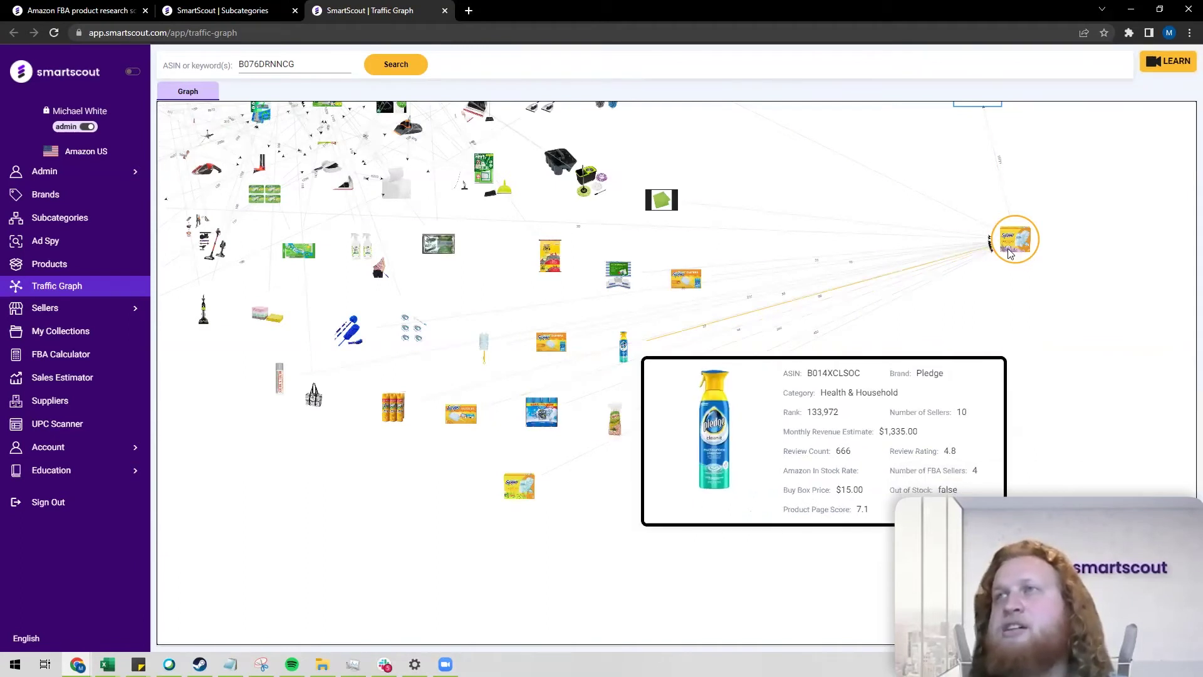
{"action": "mouse_move", "coordinate": [1010, 249]}
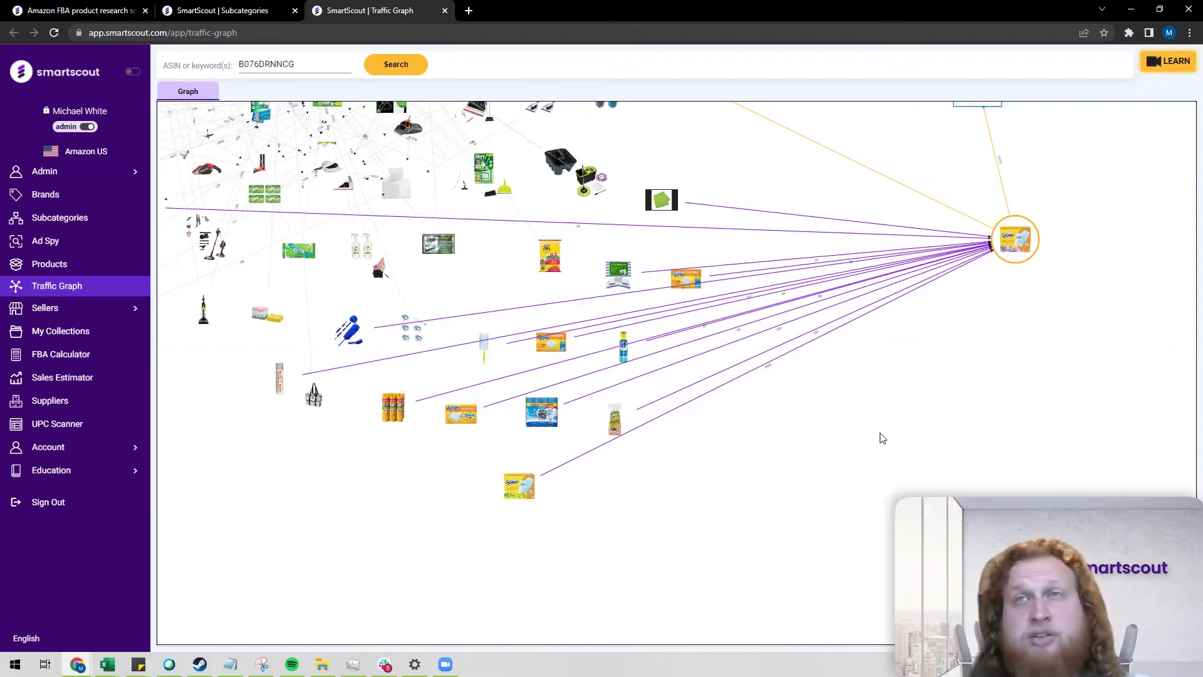
Pan the Traffic Graph and drag the tote bag product node further left.
{"action": "left_click_drag", "start_coordinate": [878, 437], "coordinate": [846, 491]}
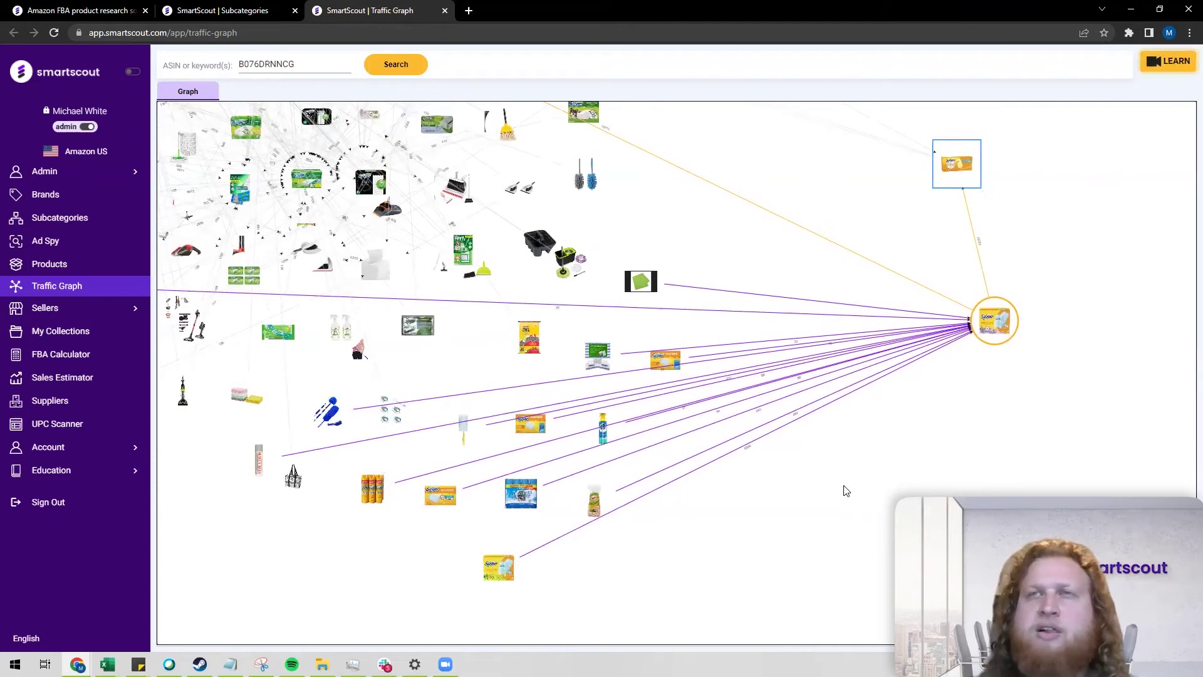
{"action": "left_click_drag", "start_coordinate": [903, 438], "coordinate": [945, 395]}
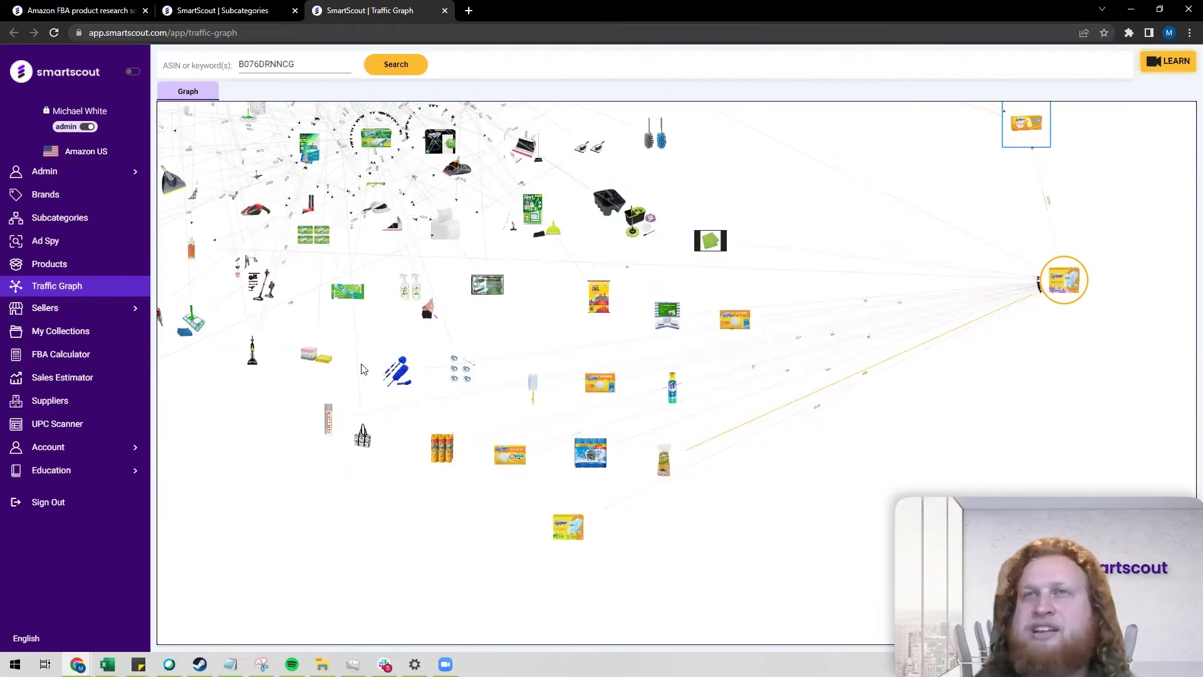
{"action": "mouse_move", "coordinate": [405, 375]}
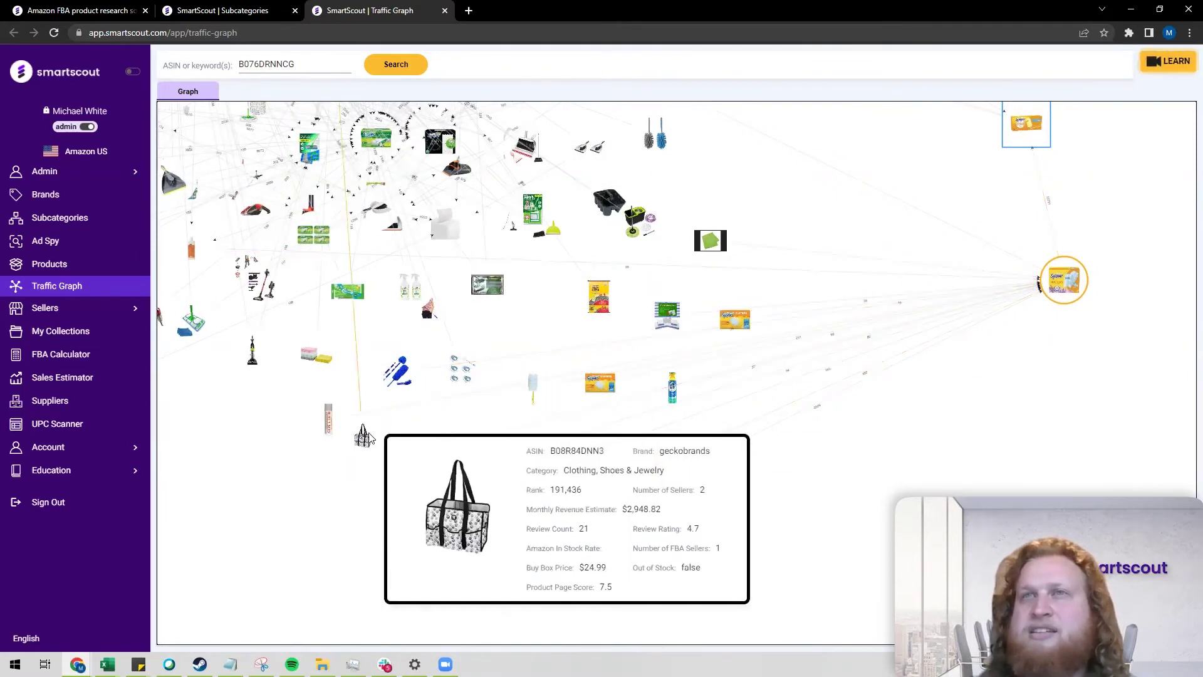
{"action": "mouse_move", "coordinate": [362, 439]}
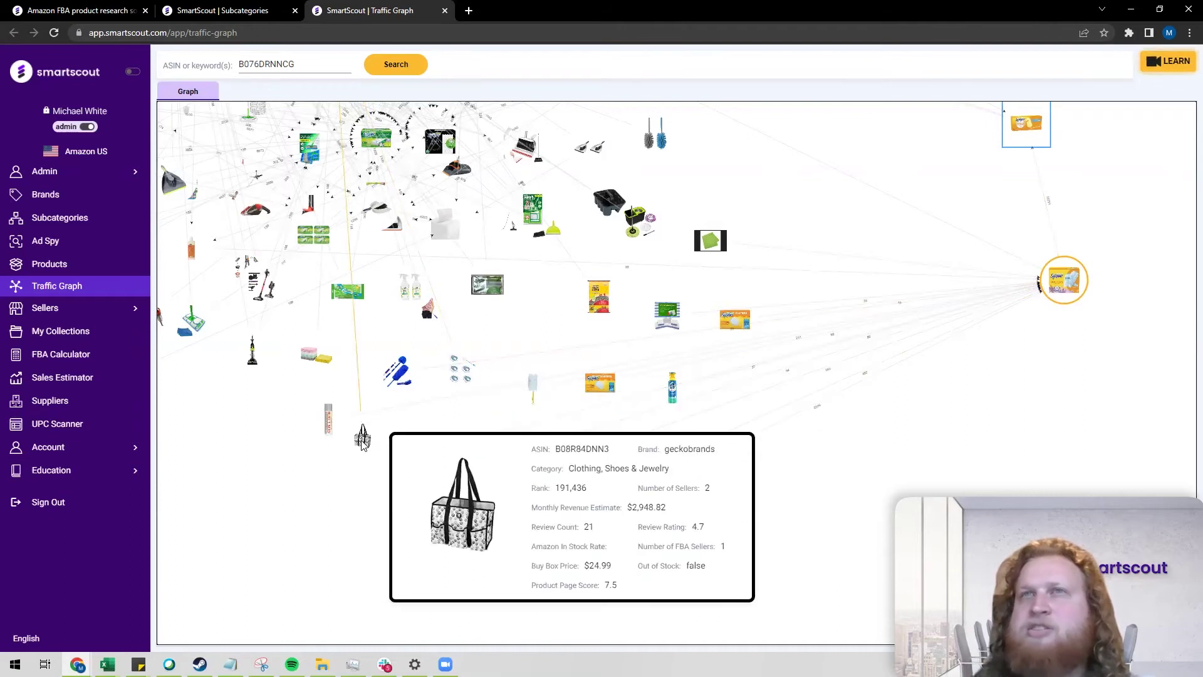
{"action": "left_click_drag", "start_coordinate": [364, 445], "coordinate": [232, 409]}
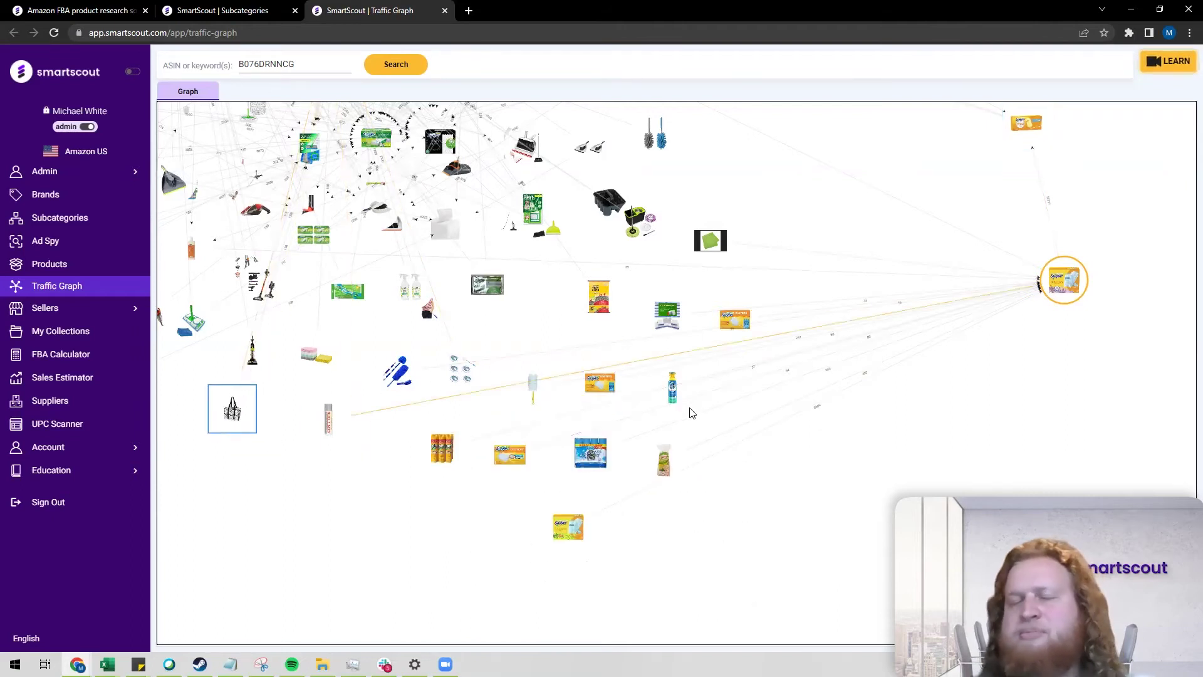
{"action": "mouse_move", "coordinate": [328, 426]}
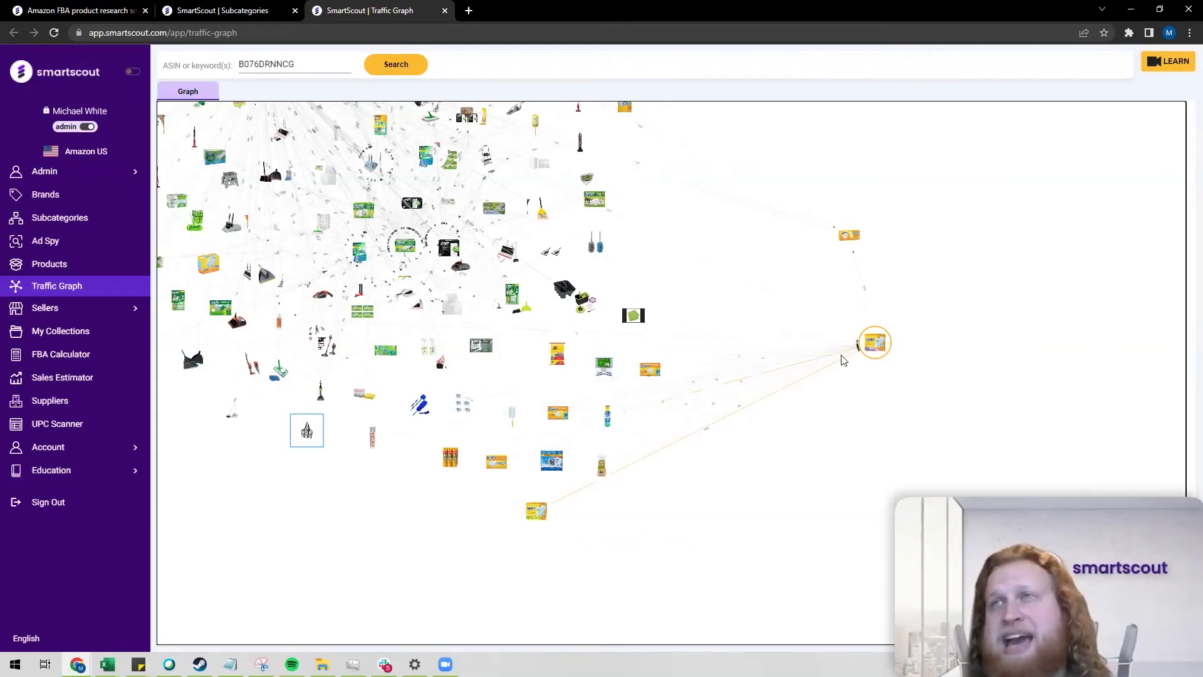
Select the central Swiffer node, pan down, and highlight a circled product's links.
{"action": "left_click", "coordinate": [873, 344]}
{"action": "left_click", "coordinate": [491, 293]}
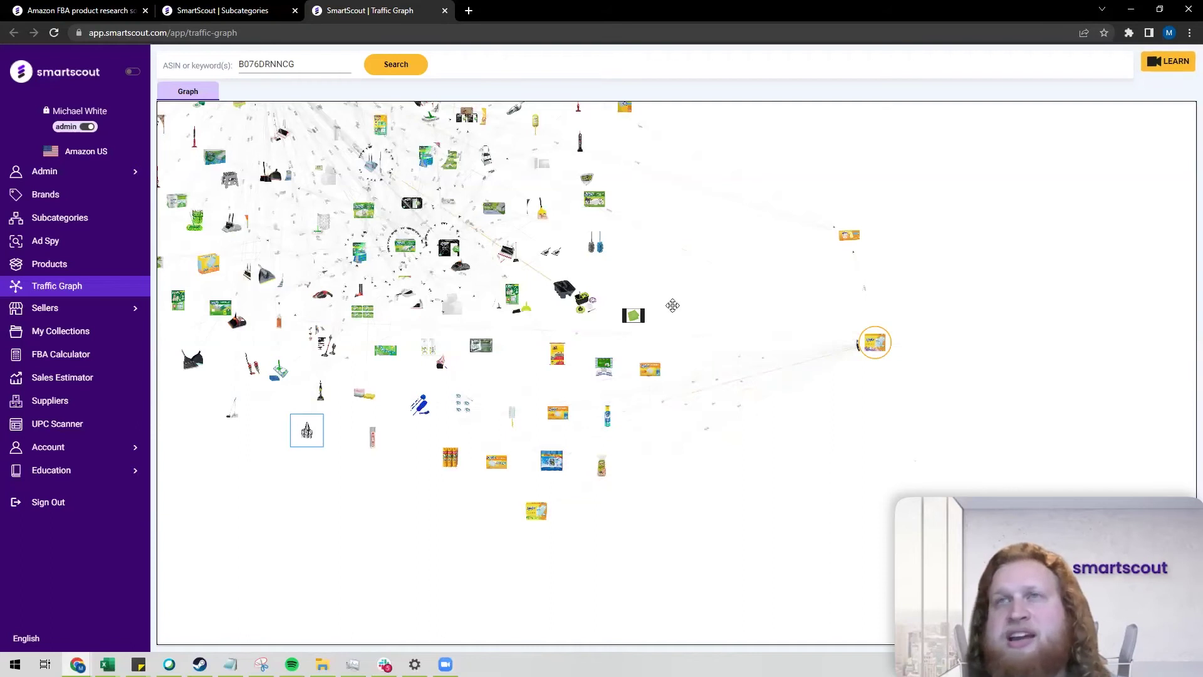
{"action": "left_click_drag", "start_coordinate": [658, 263], "coordinate": [685, 255]}
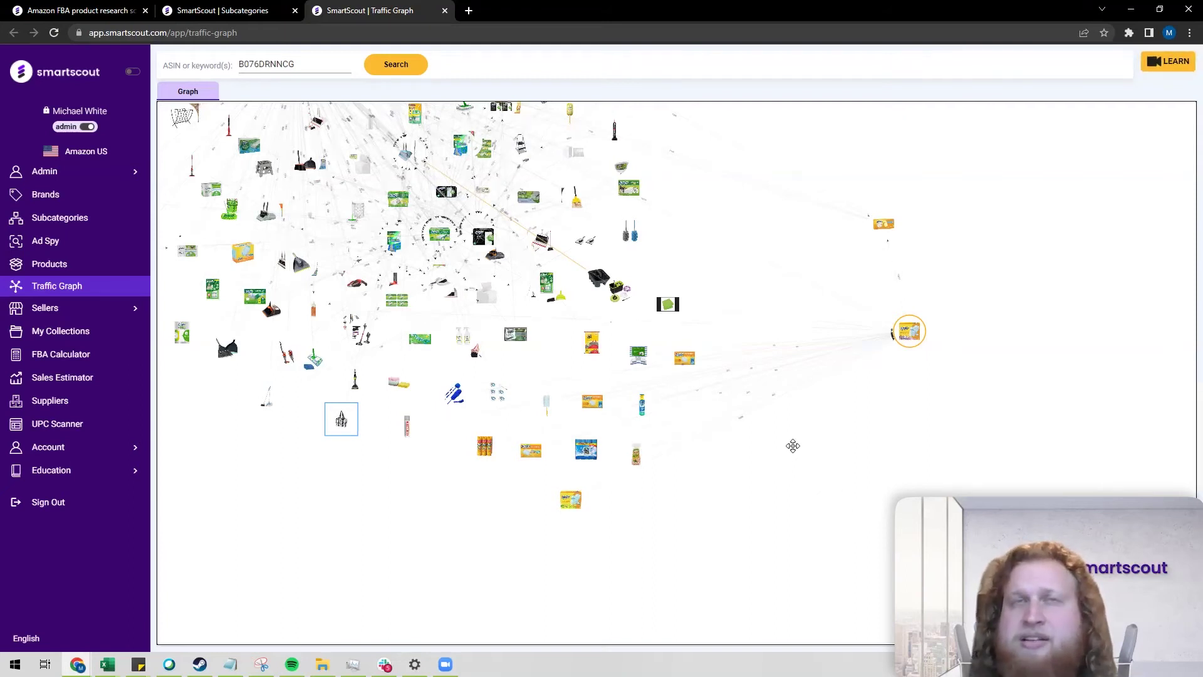
{"action": "left_click_drag", "start_coordinate": [792, 454], "coordinate": [793, 543]}
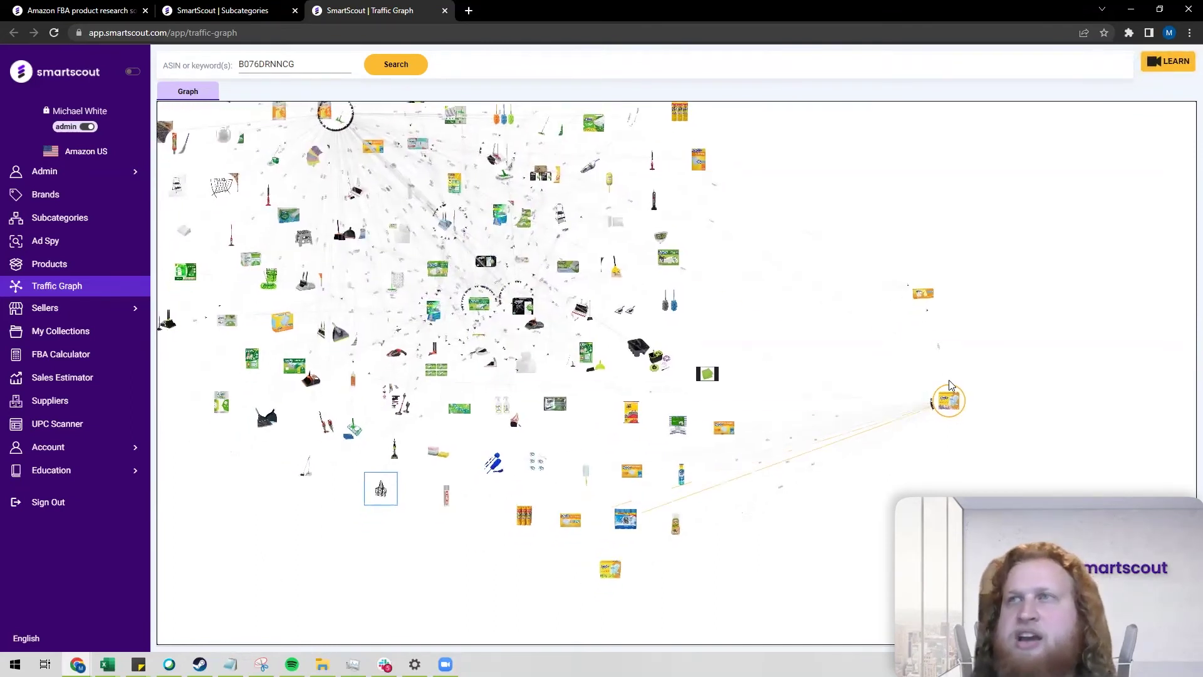
{"action": "left_click", "coordinate": [948, 400]}
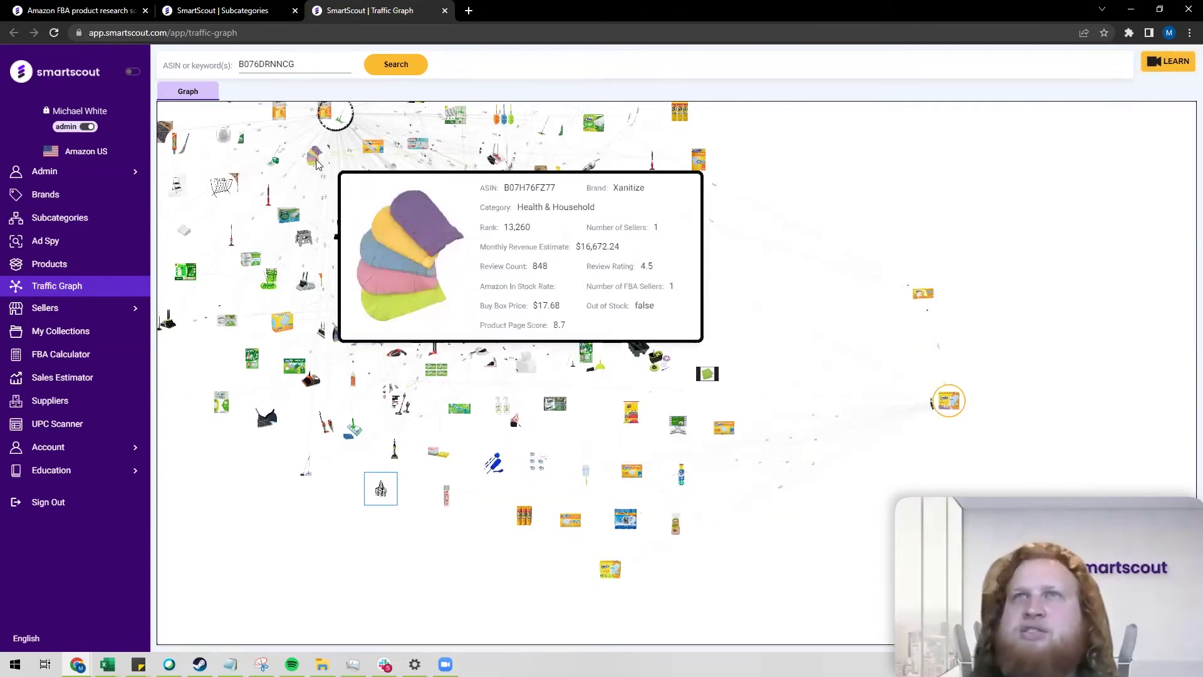
{"action": "mouse_move", "coordinate": [305, 265]}
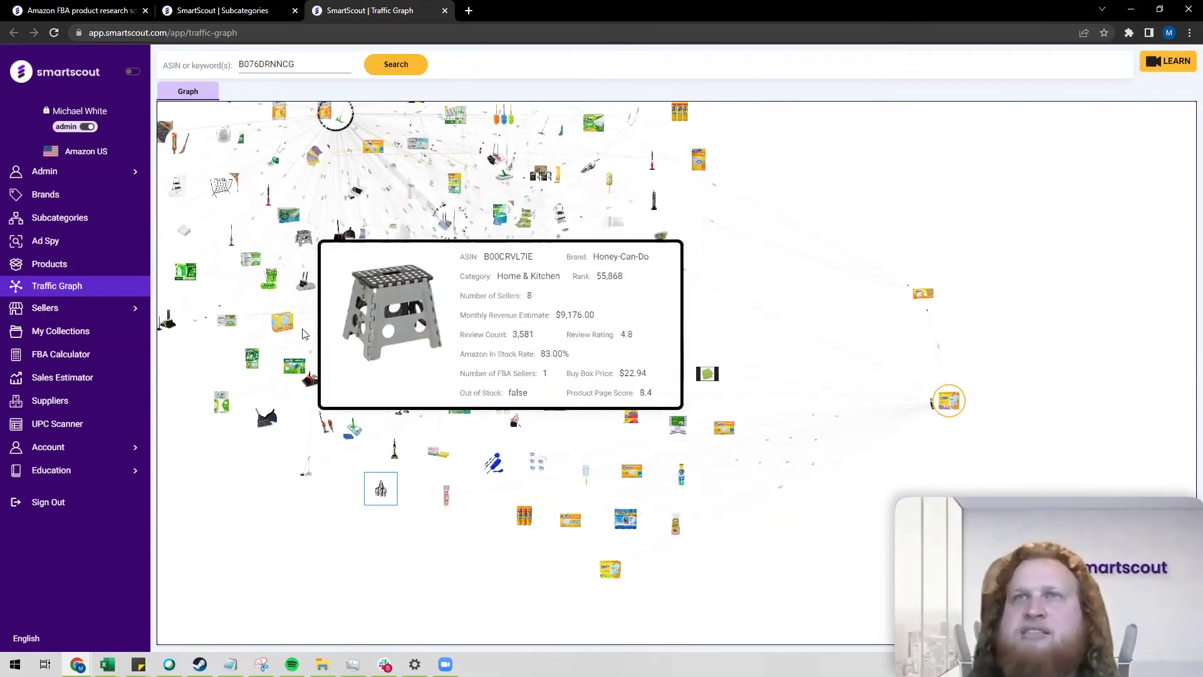
{"action": "mouse_move", "coordinate": [337, 462]}
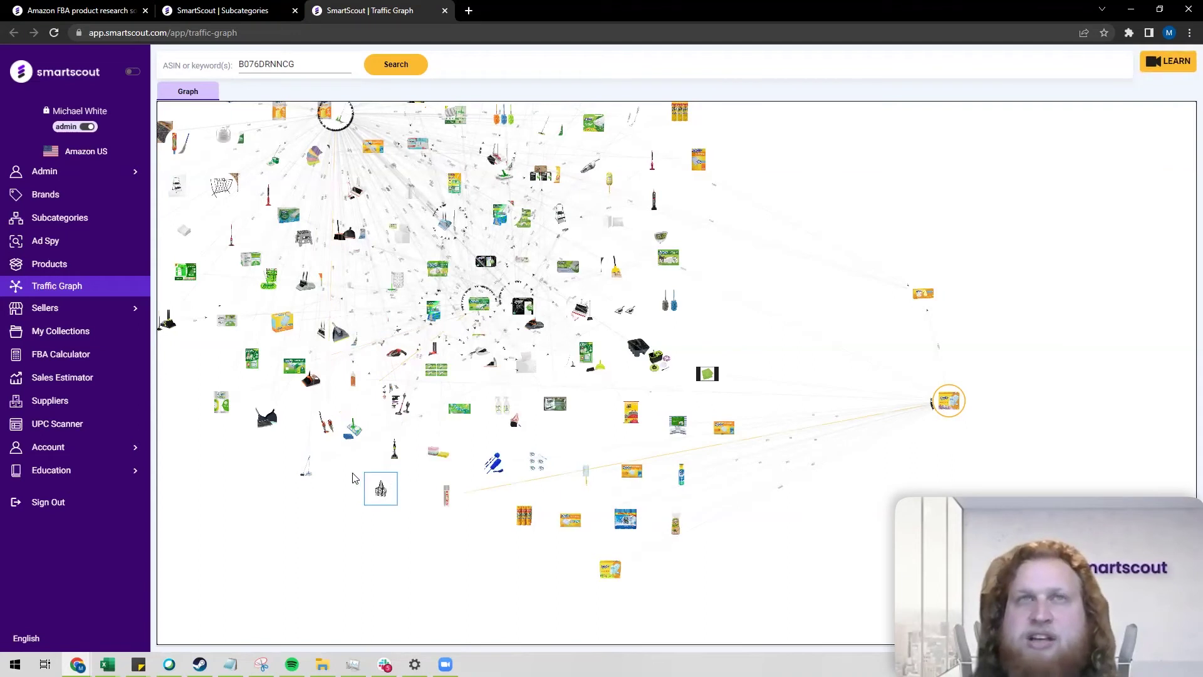
Show the mop product's info card in the Traffic Graph.
{"action": "left_click", "coordinate": [352, 441]}
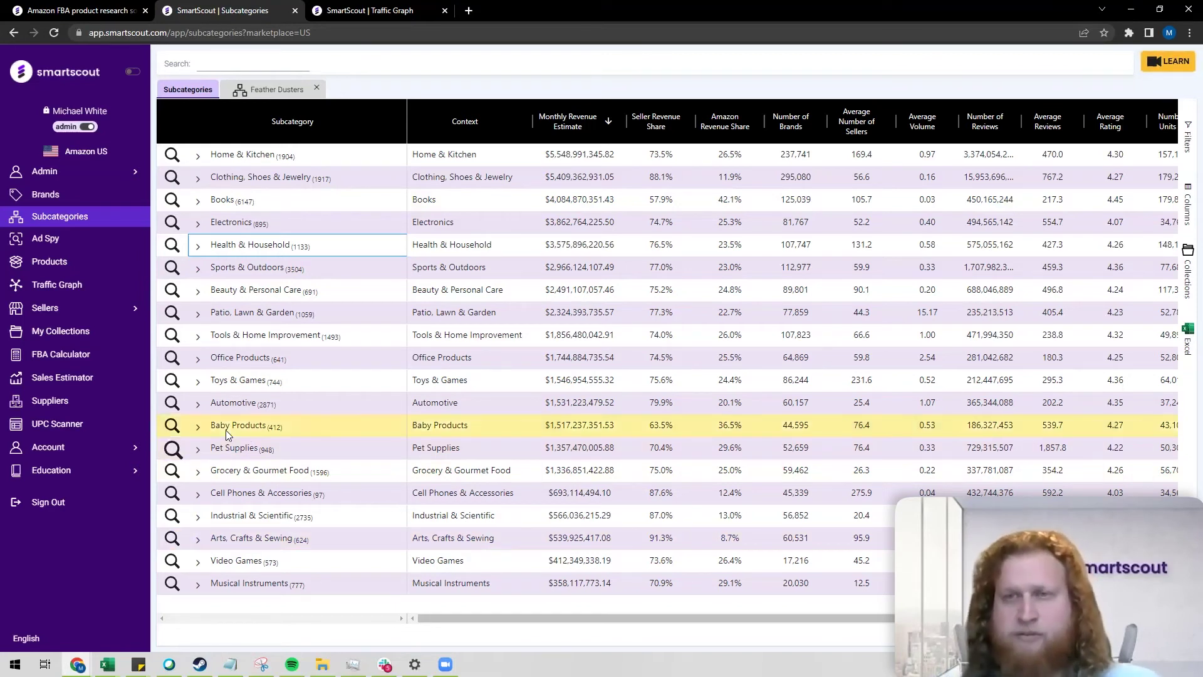
Open Ad Spy, then review product B076DRNNCG's traffic sources, variations and seller details.
{"action": "left_click", "coordinate": [76, 242]}
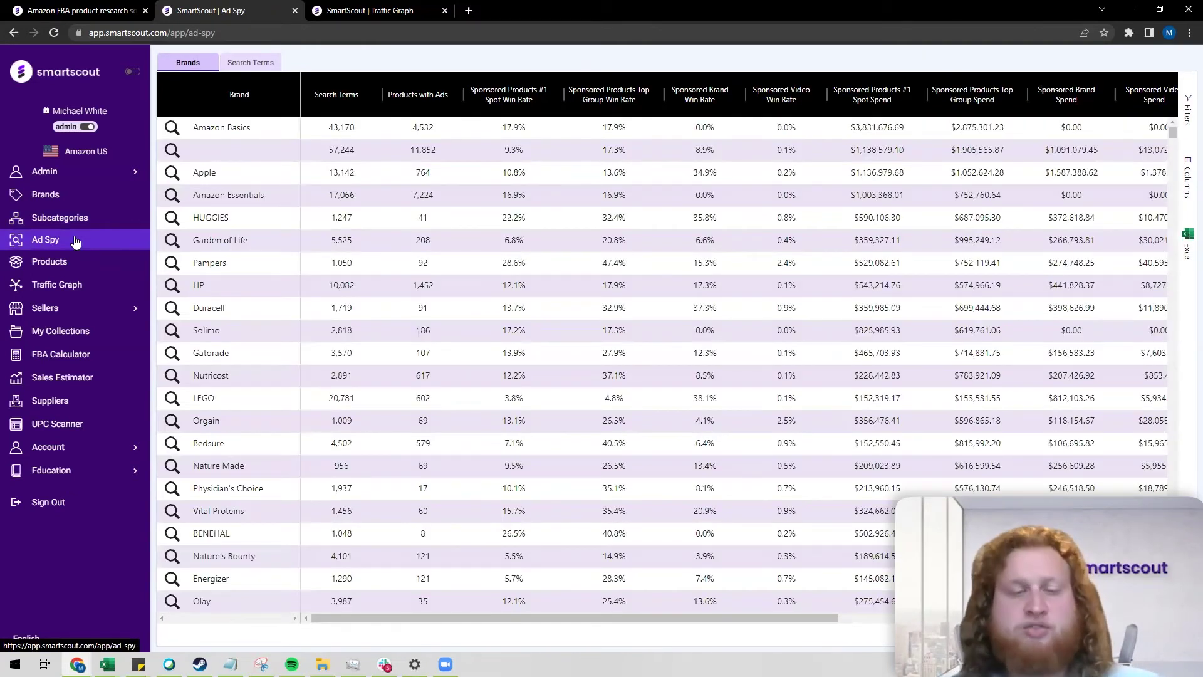
{"action": "left_click", "coordinate": [392, 11]}
{"action": "left_click", "coordinate": [350, 100]}
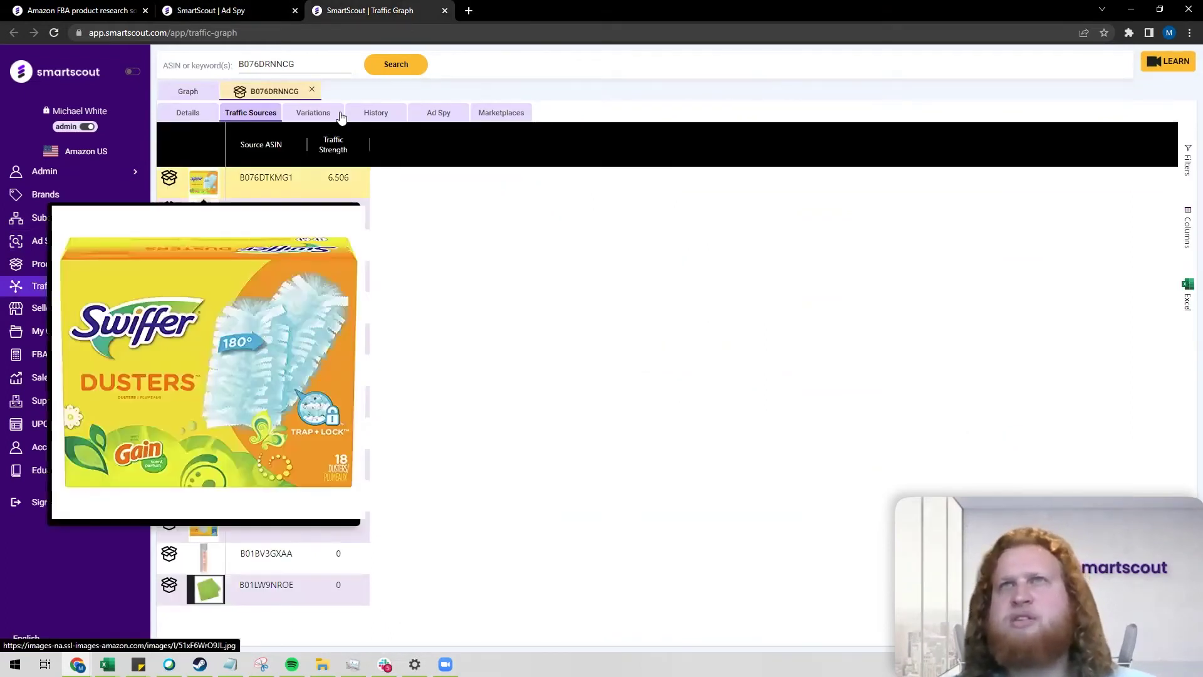
{"action": "left_click", "coordinate": [318, 118]}
{"action": "left_click", "coordinate": [235, 114]}
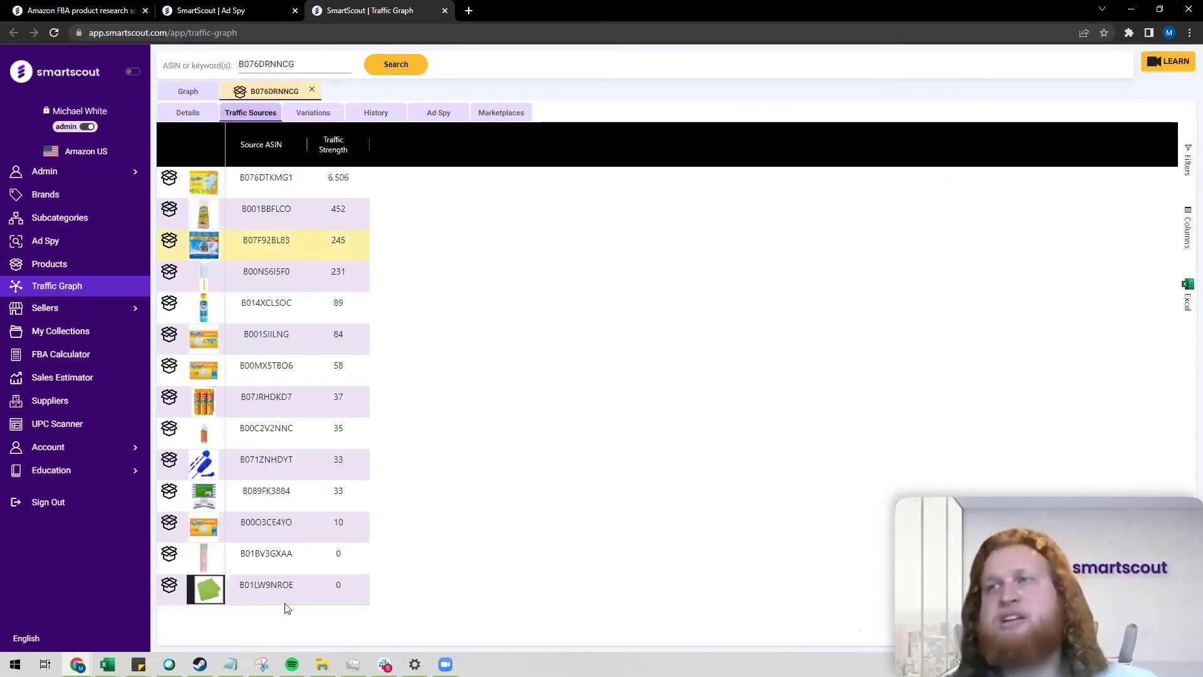
{"action": "left_click", "coordinate": [188, 112]}
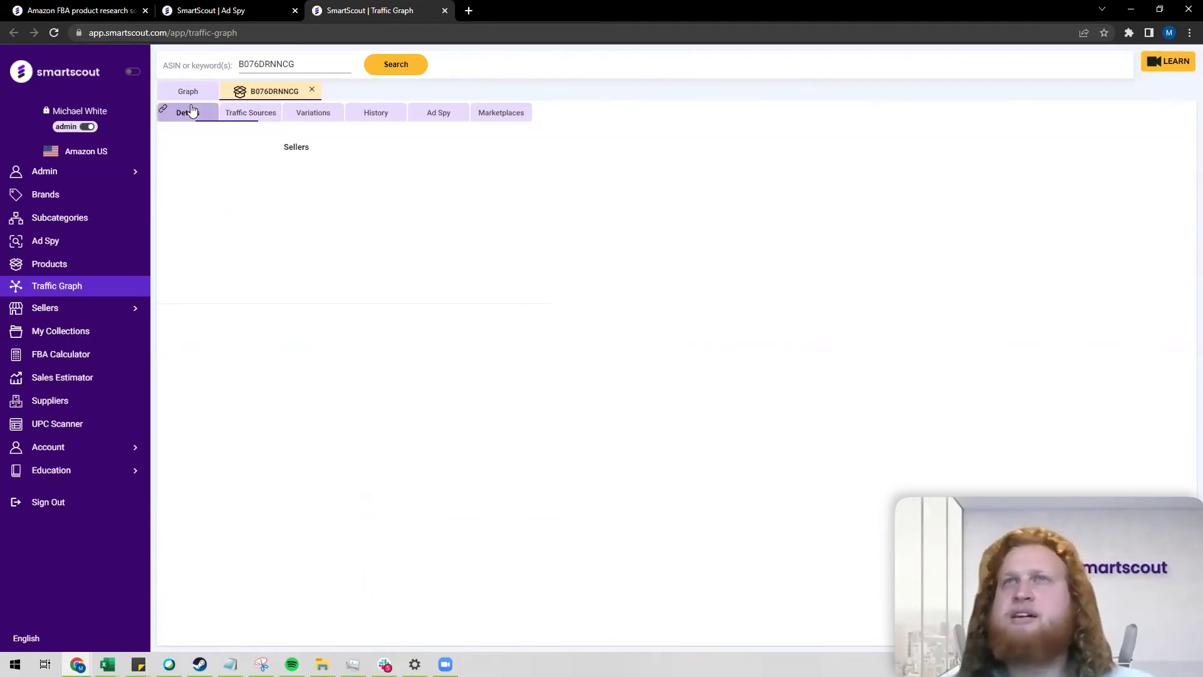
{"action": "left_click", "coordinate": [270, 116]}
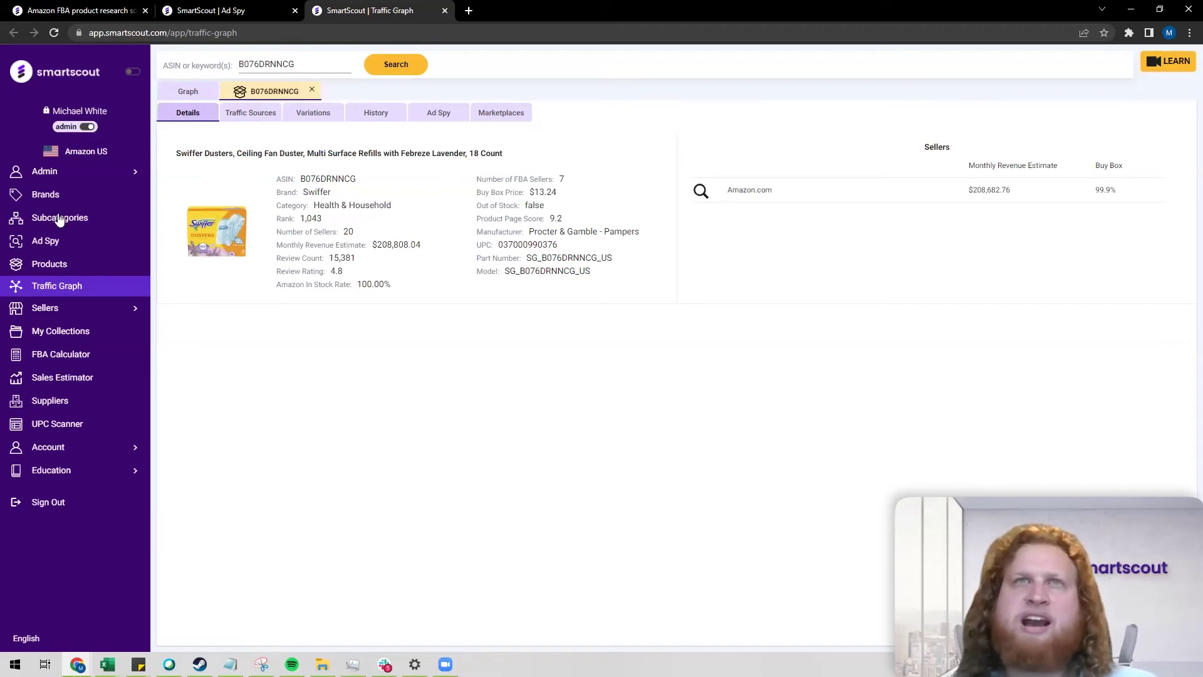
Filter the Ad Spy Brand column by 'swiffer' and open Swiffer's Amazon brand results in a new tab.
{"action": "left_click", "coordinate": [212, 10]}
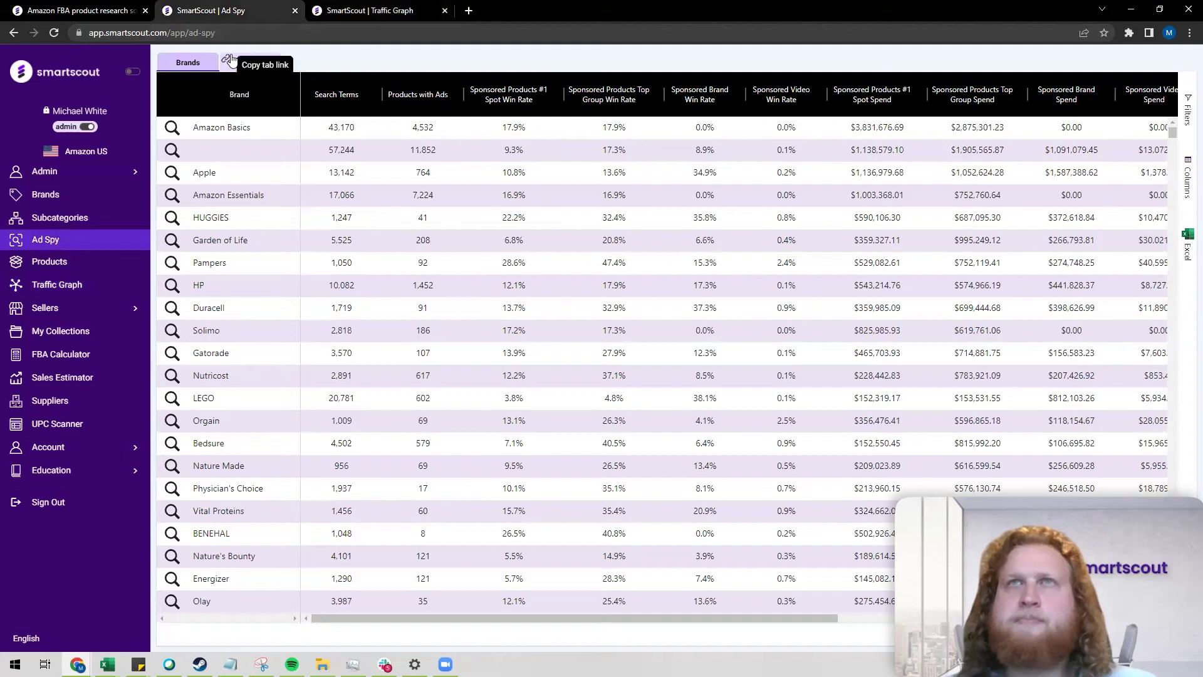
{"action": "left_click", "coordinate": [290, 96]}
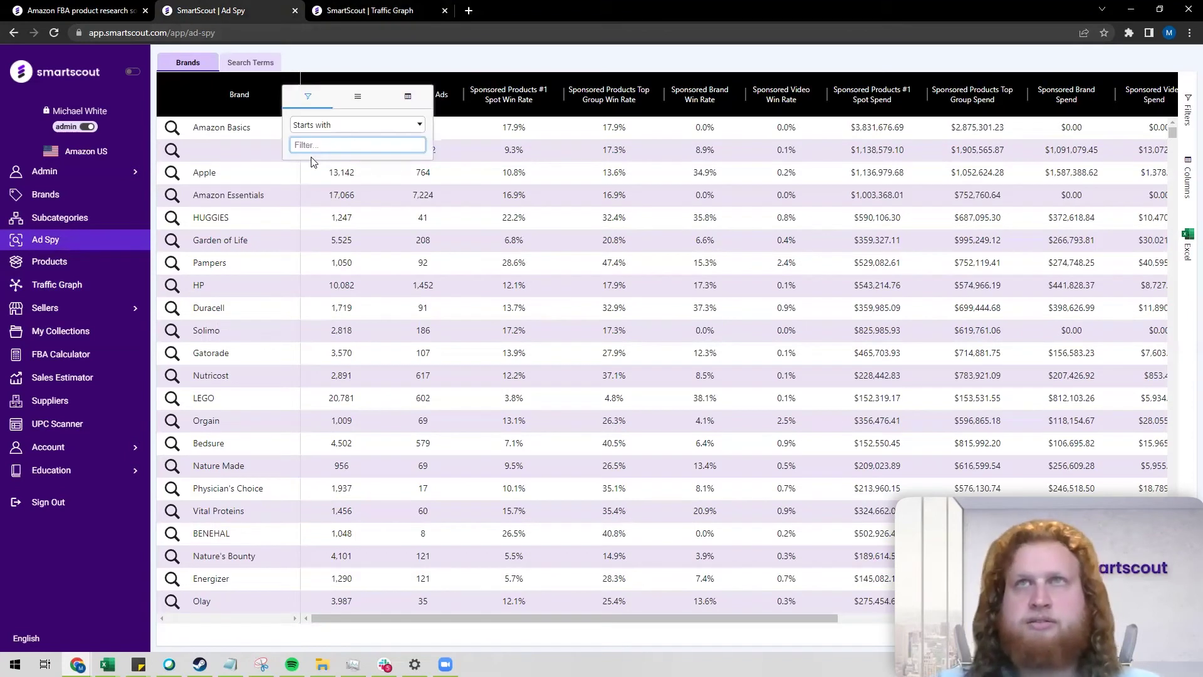
{"action": "type", "text": "swiffer"}
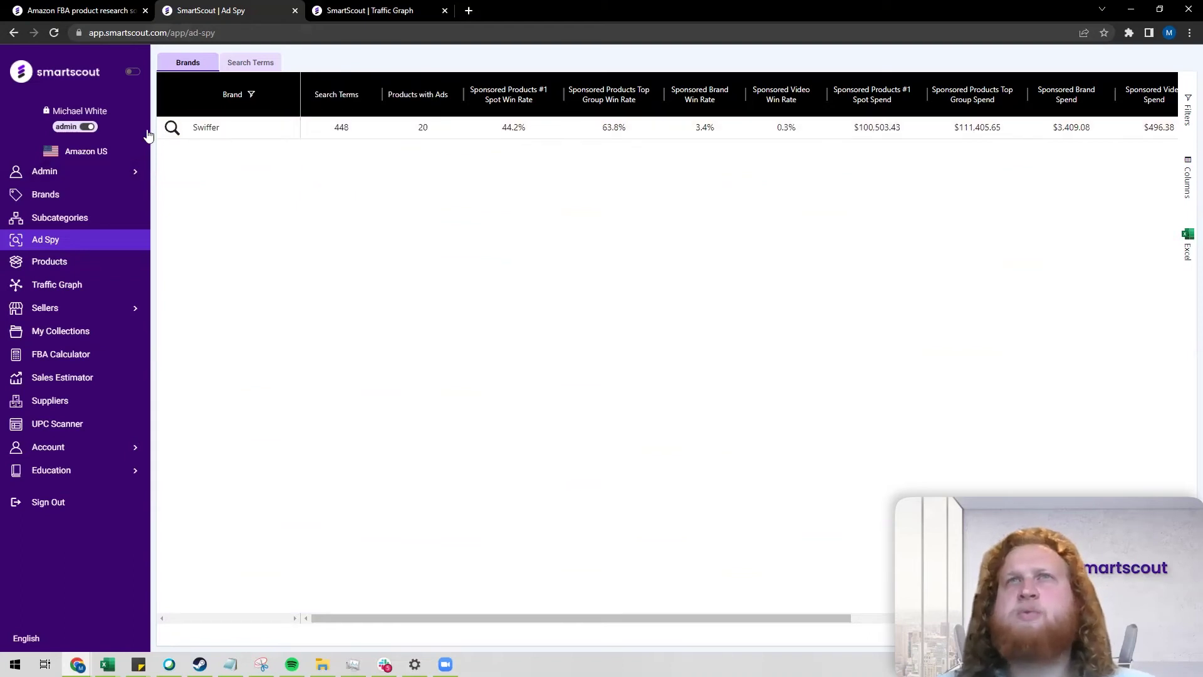
{"action": "left_click", "coordinate": [172, 128]}
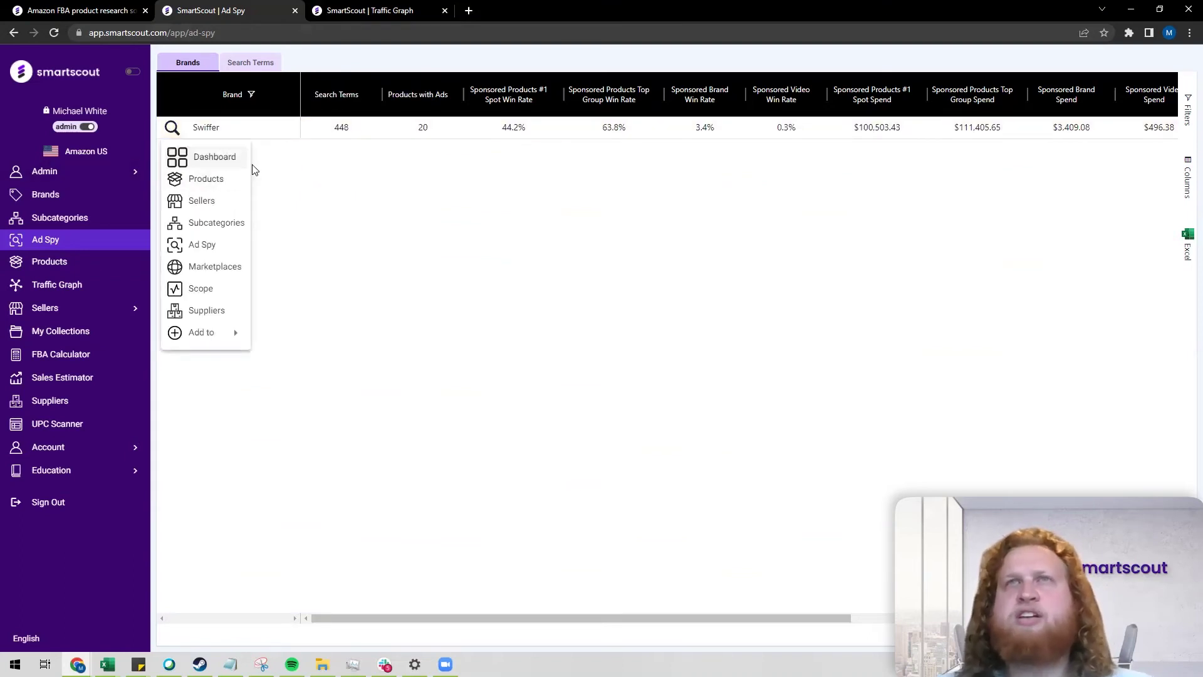
{"action": "left_click", "coordinate": [172, 127]}
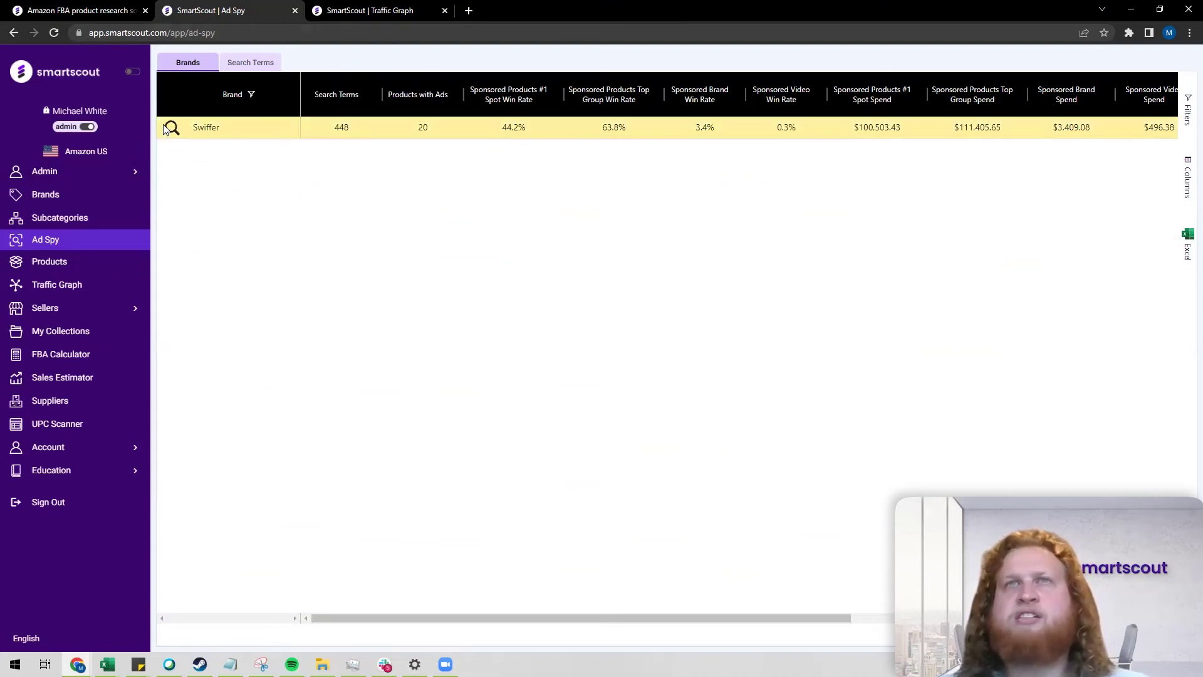
{"action": "left_click", "coordinate": [172, 128]}
{"action": "left_click", "coordinate": [203, 127]}
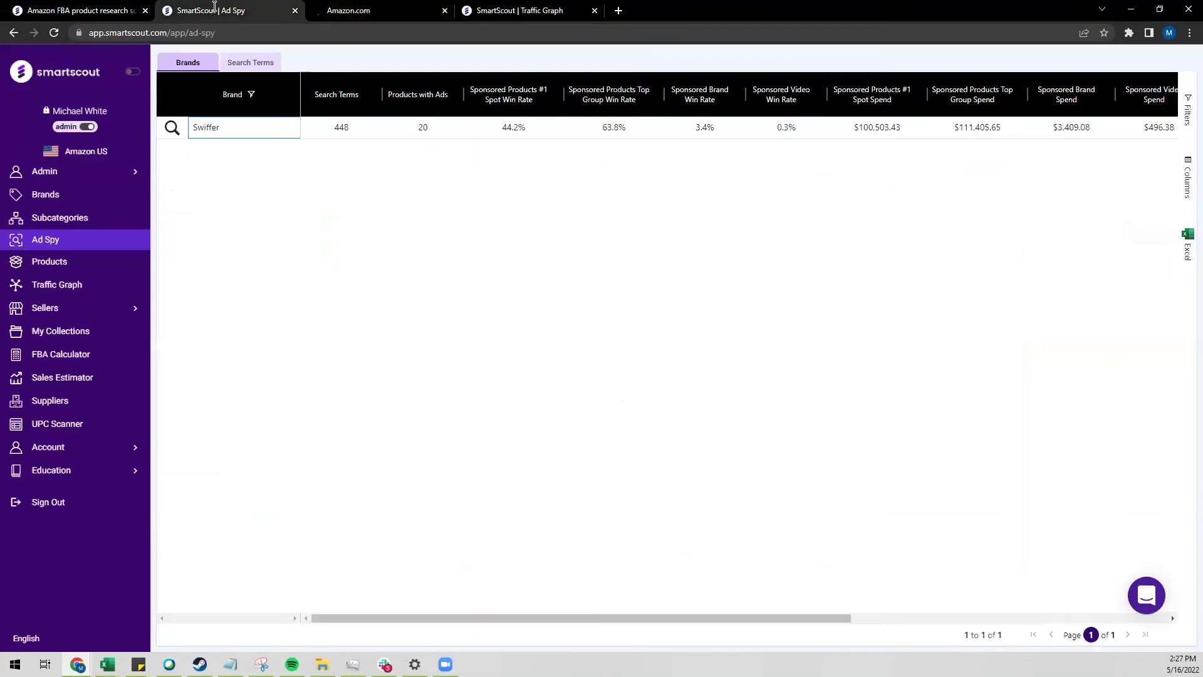
Show Swiffer's Ad Spy breakdown of 448 search terms, led by wood floor cleaner.
{"action": "left_click", "coordinate": [206, 11]}
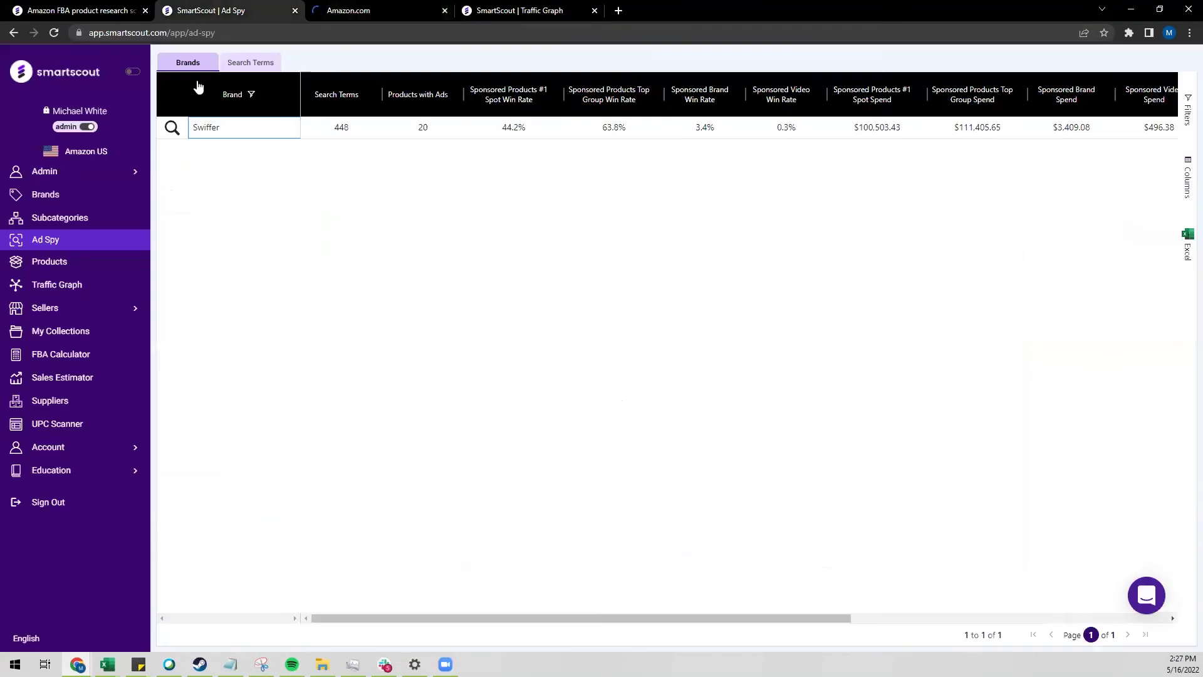
{"action": "left_click", "coordinate": [172, 128]}
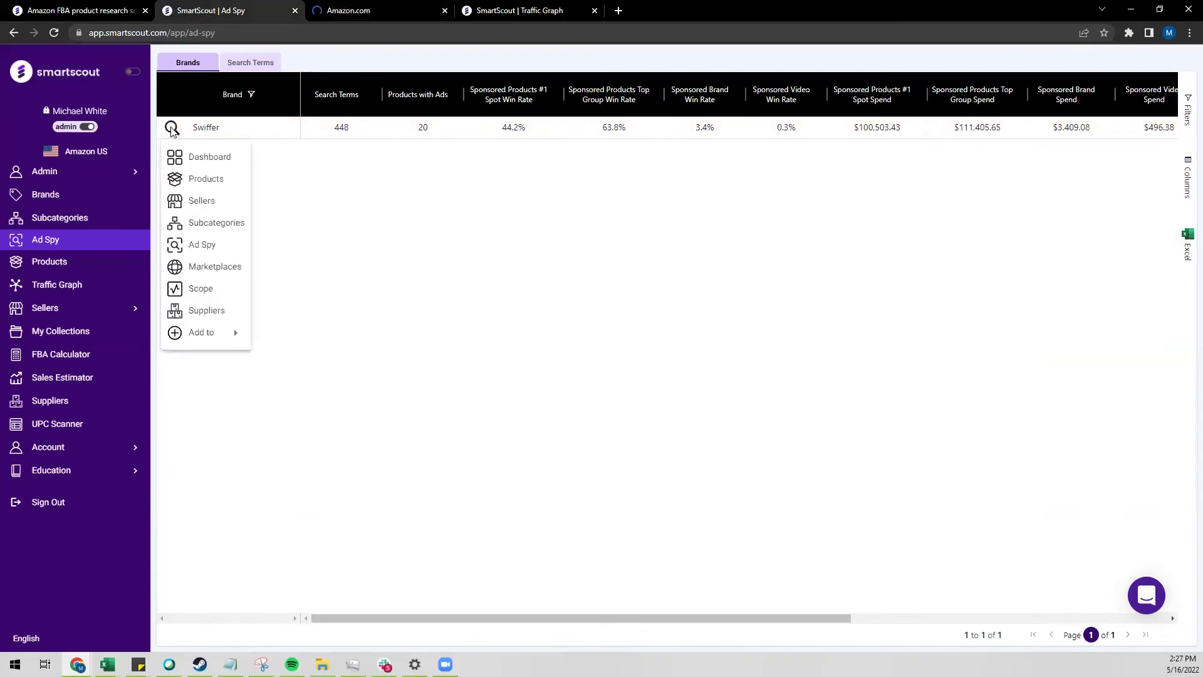
{"action": "left_click", "coordinate": [210, 246]}
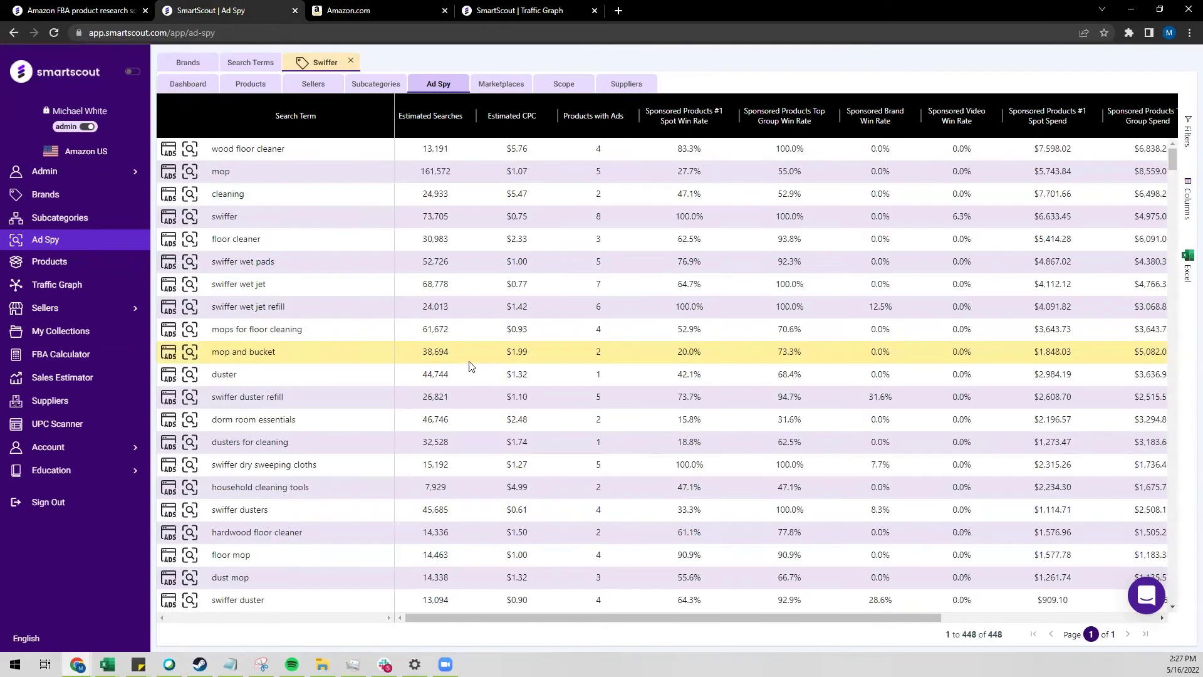
Sort Swiffer's Ad Spy search terms by Sponsored Video Spend, highest first, led by swiffer at $6,633.45.
{"action": "left_click", "coordinate": [385, 155]}
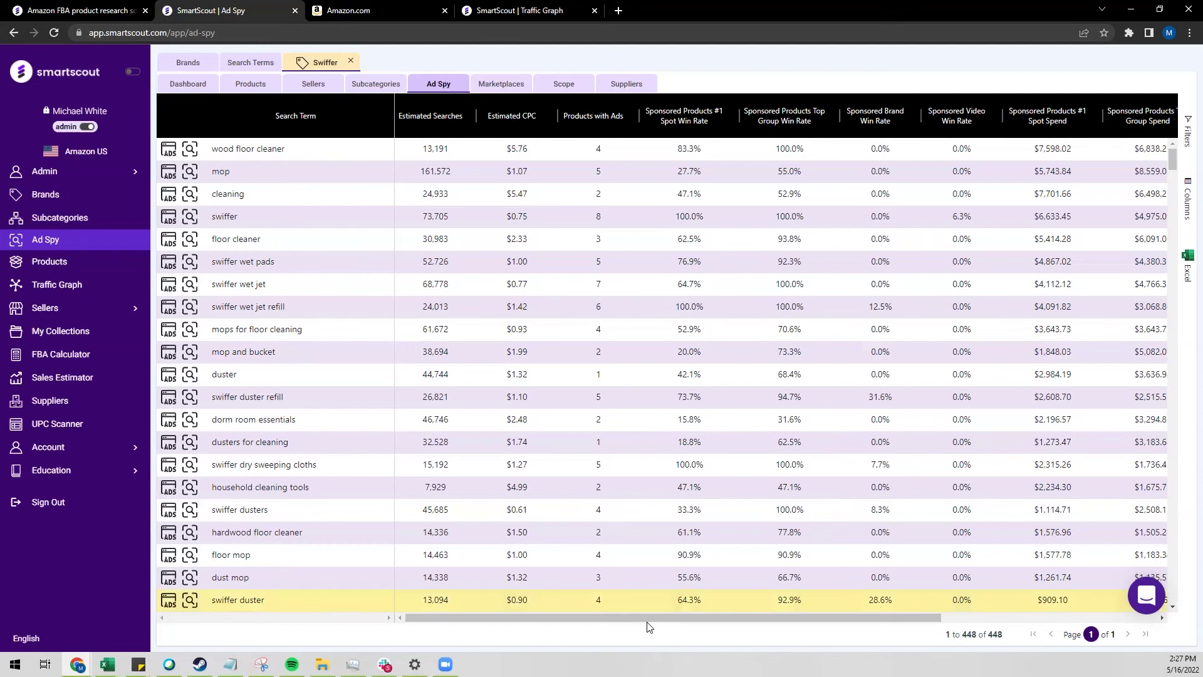
{"action": "scroll", "coordinate": [734, 621], "scroll_direction": "right", "scroll_amount": 1}
{"action": "scroll", "coordinate": [734, 624], "scroll_direction": "right", "scroll_amount": 5}
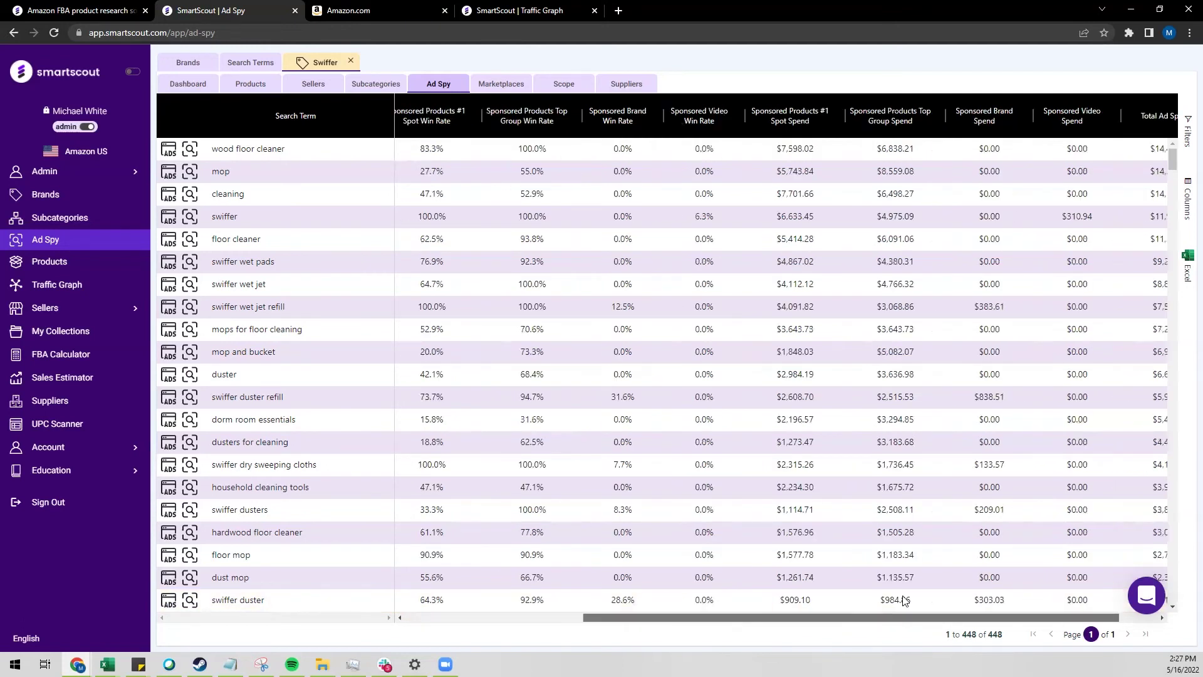
{"action": "scroll", "coordinate": [937, 436], "scroll_direction": "right", "scroll_amount": 1}
{"action": "left_click", "coordinate": [940, 426]}
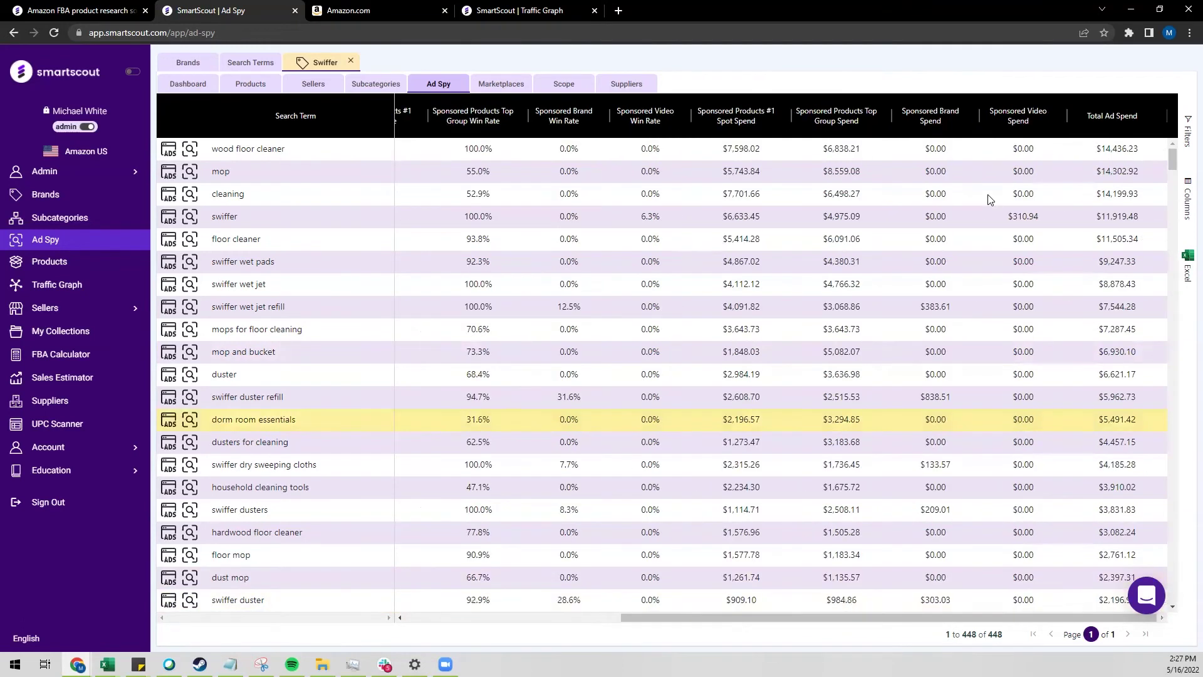
{"action": "left_click", "coordinate": [1032, 113]}
{"action": "left_click", "coordinate": [1034, 116]}
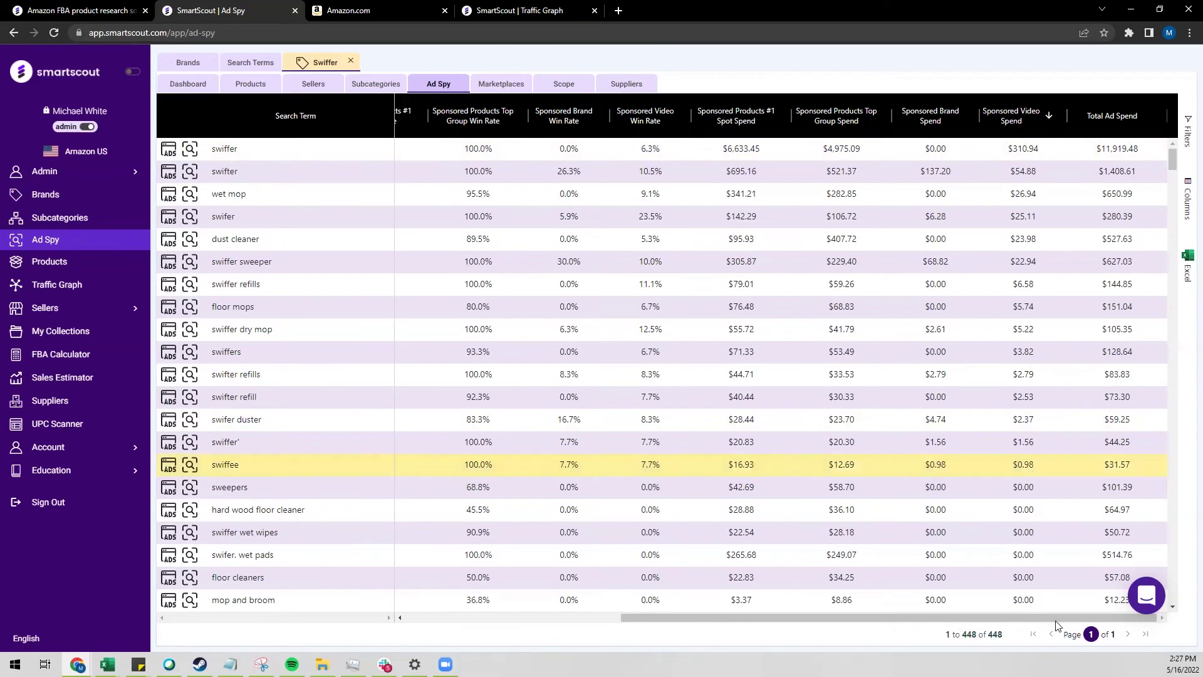
{"action": "left_click_drag", "start_coordinate": [765, 627], "coordinate": [549, 626]}
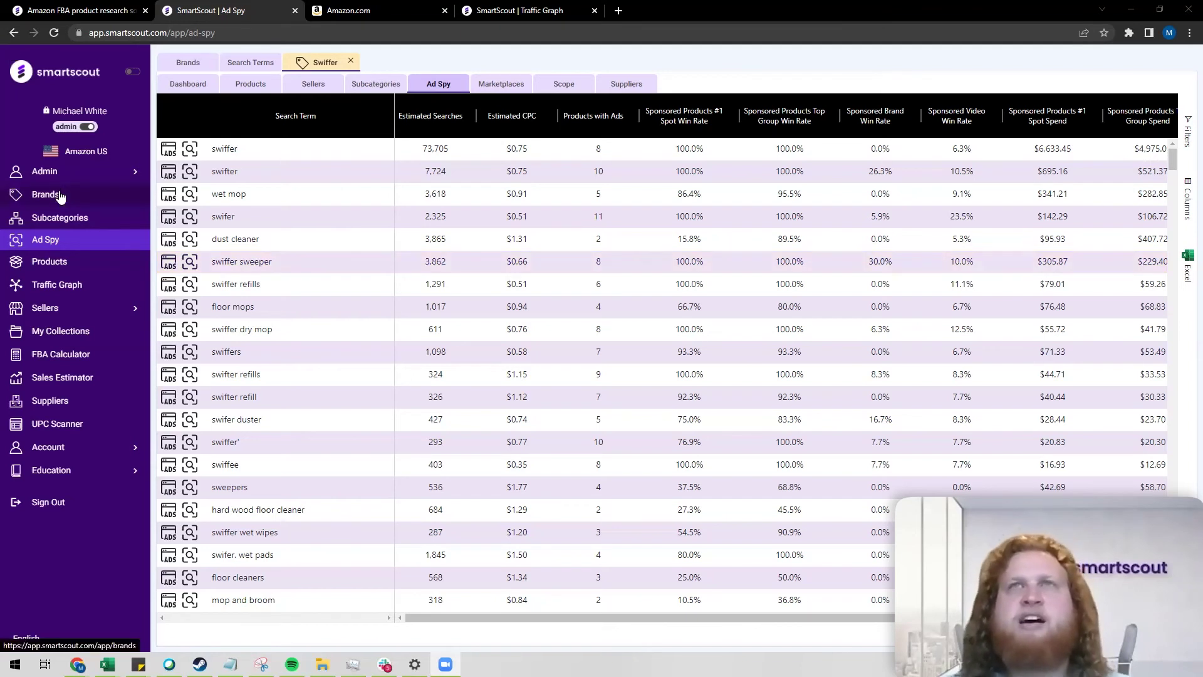
Load the Brands list and filter its Category to Health & Household.
{"action": "right_click", "coordinate": [38, 197]}
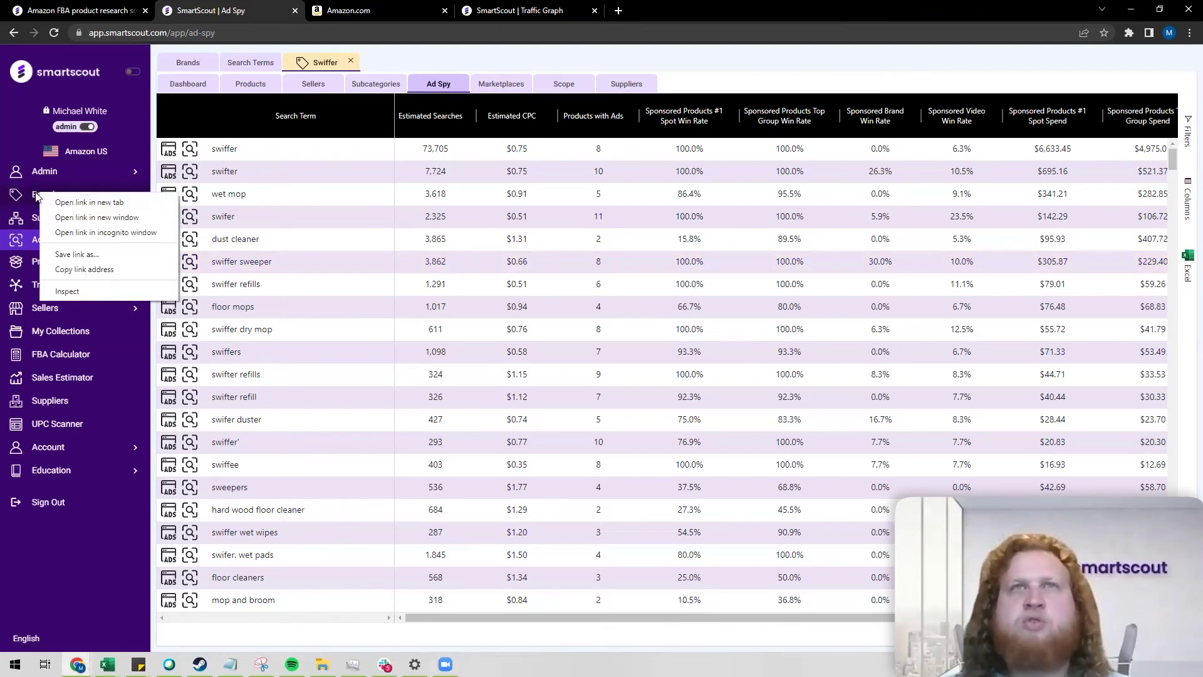
{"action": "left_click", "coordinate": [36, 198]}
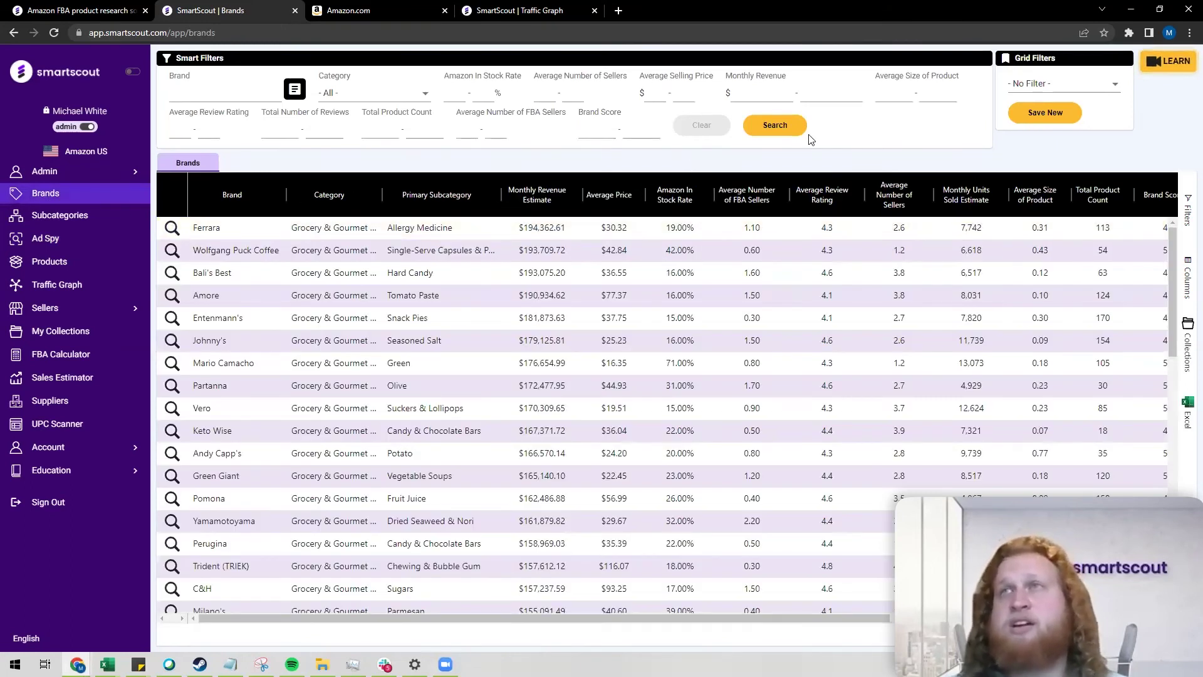
{"action": "left_click", "coordinate": [792, 133]}
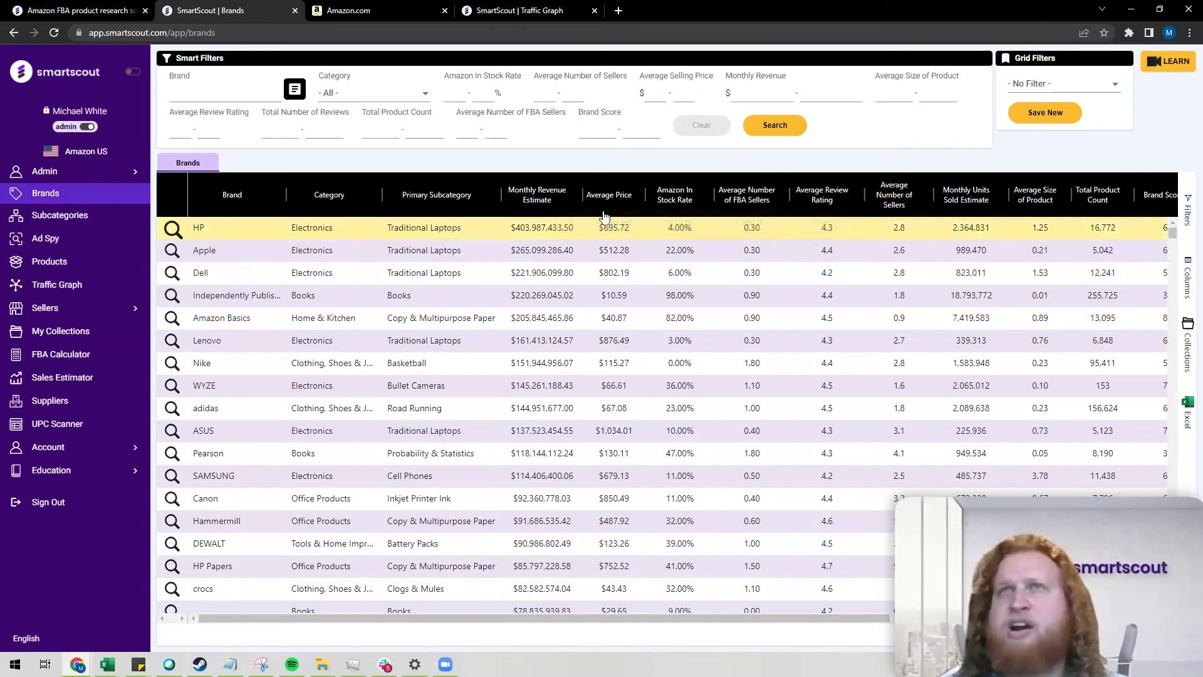
{"action": "left_click", "coordinate": [375, 195]}
{"action": "scroll", "coordinate": [433, 294], "scroll_direction": "down", "scroll_amount": 5}
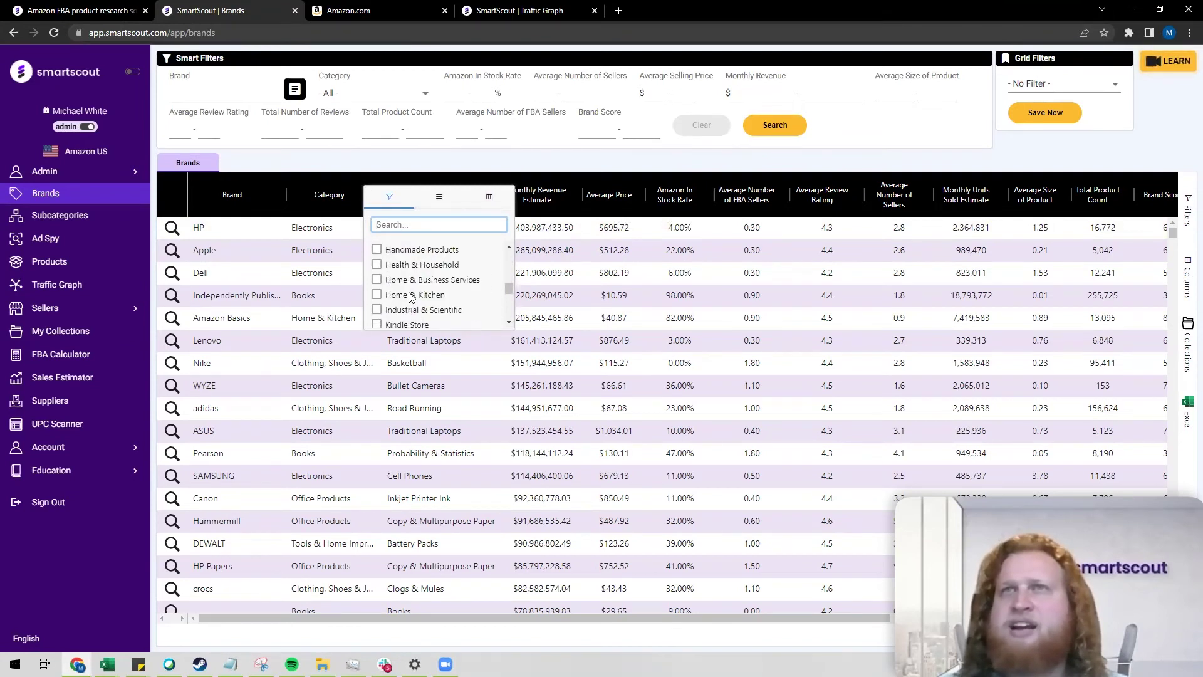
{"action": "left_click", "coordinate": [377, 265]}
{"action": "left_click", "coordinate": [455, 162]}
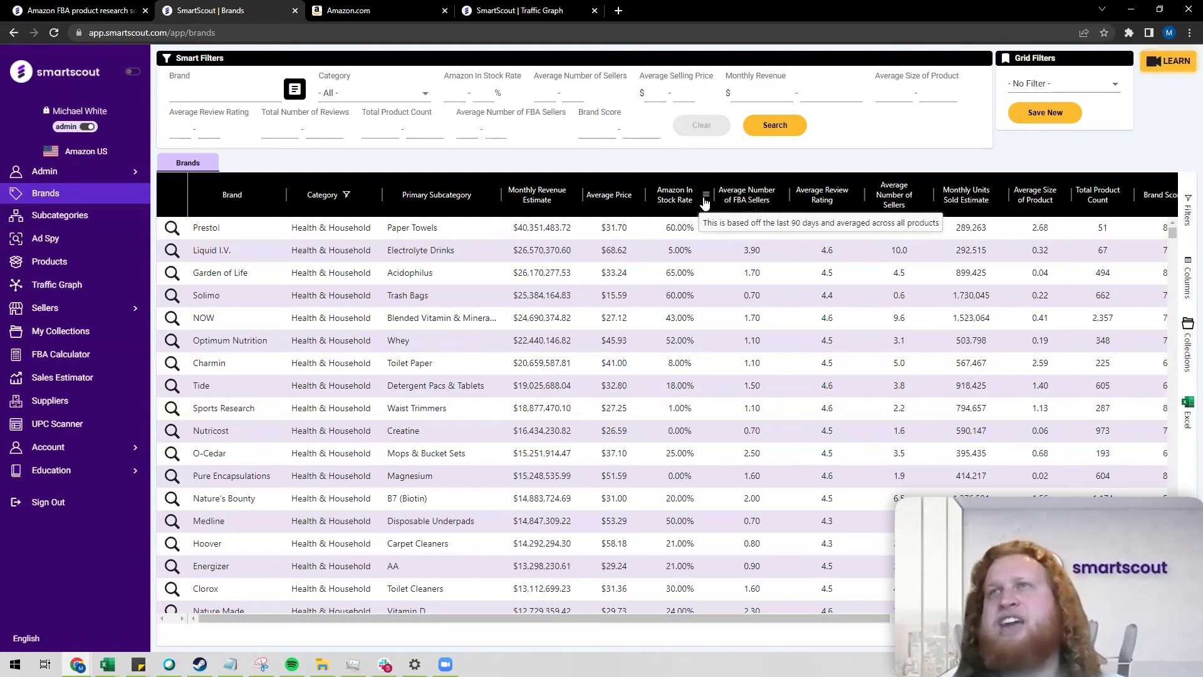
Limit the brands to an Amazon In Stock Rate of at most 15.
{"action": "left_click", "coordinate": [706, 202]}
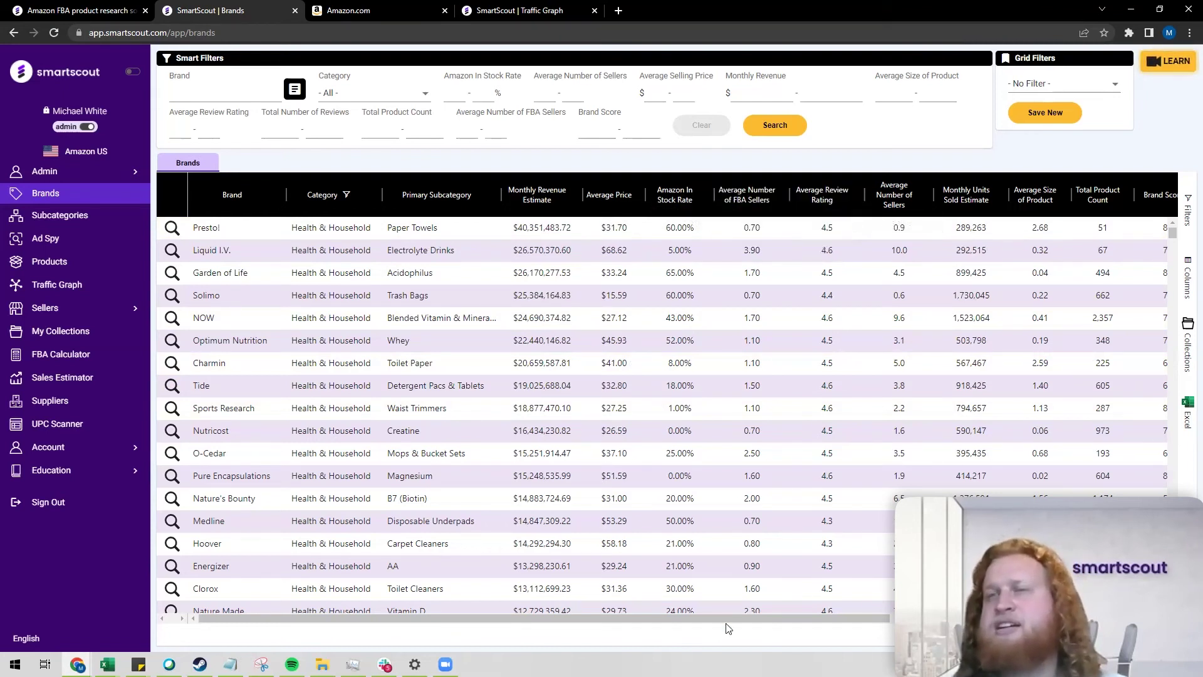
{"action": "left_click_drag", "start_coordinate": [723, 621], "coordinate": [986, 621]}
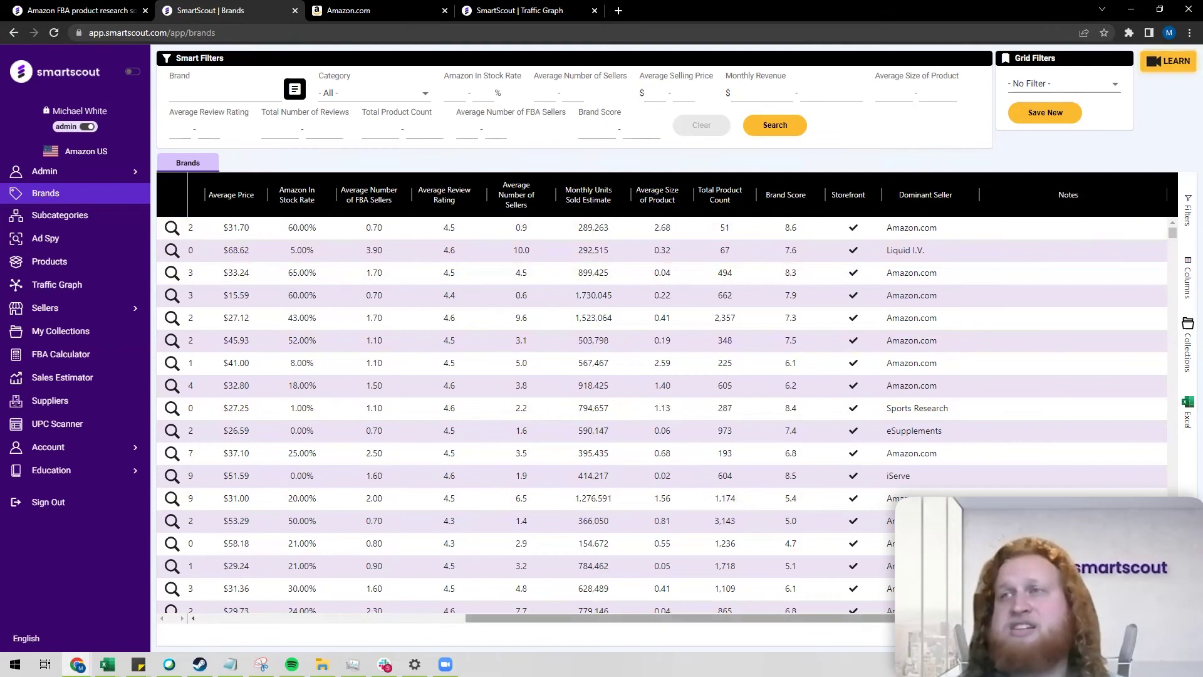
{"action": "scroll", "coordinate": [580, 633], "scroll_direction": "left", "scroll_amount": 5}
{"action": "scroll", "coordinate": [579, 634], "scroll_direction": "left", "scroll_amount": 3}
{"action": "mouse_move", "coordinate": [707, 198]}
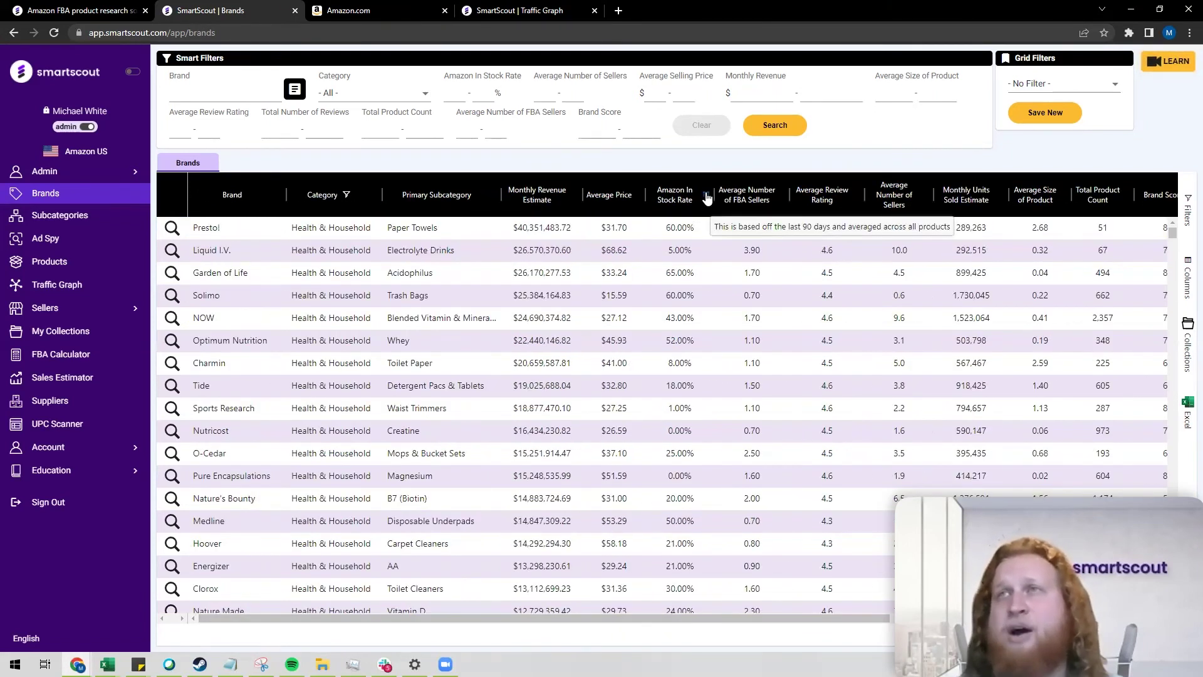
{"action": "left_click", "coordinate": [708, 198]}
{"action": "left_click", "coordinate": [758, 245]}
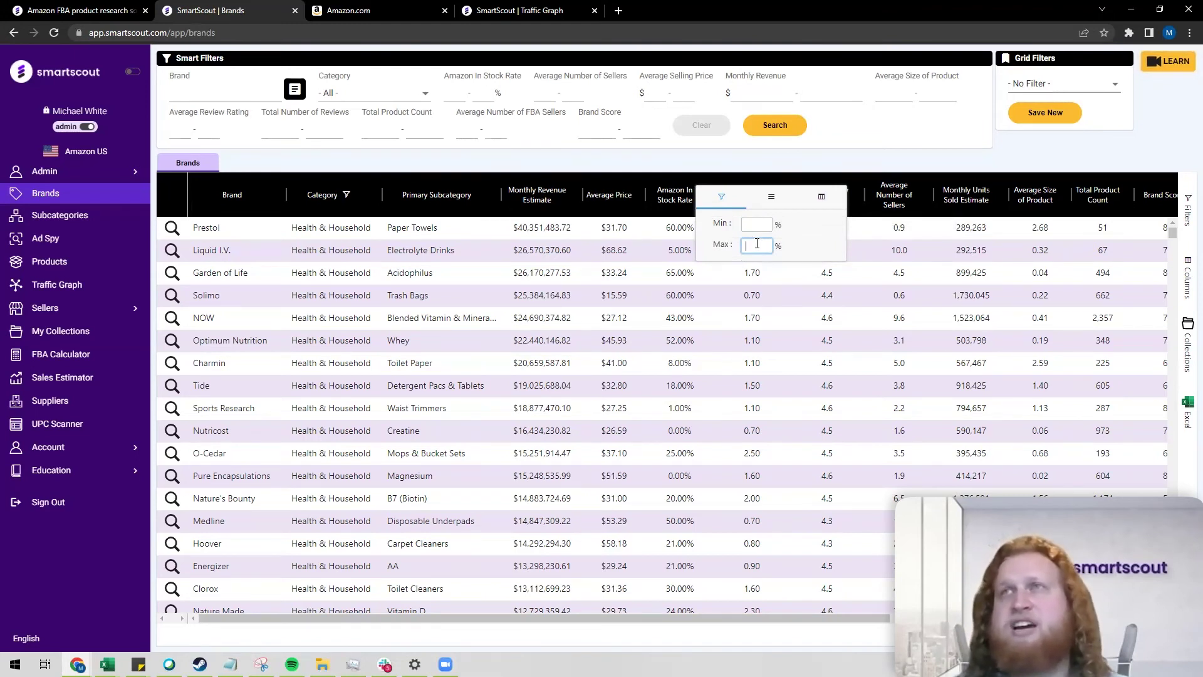
{"action": "type", "text": "15"}
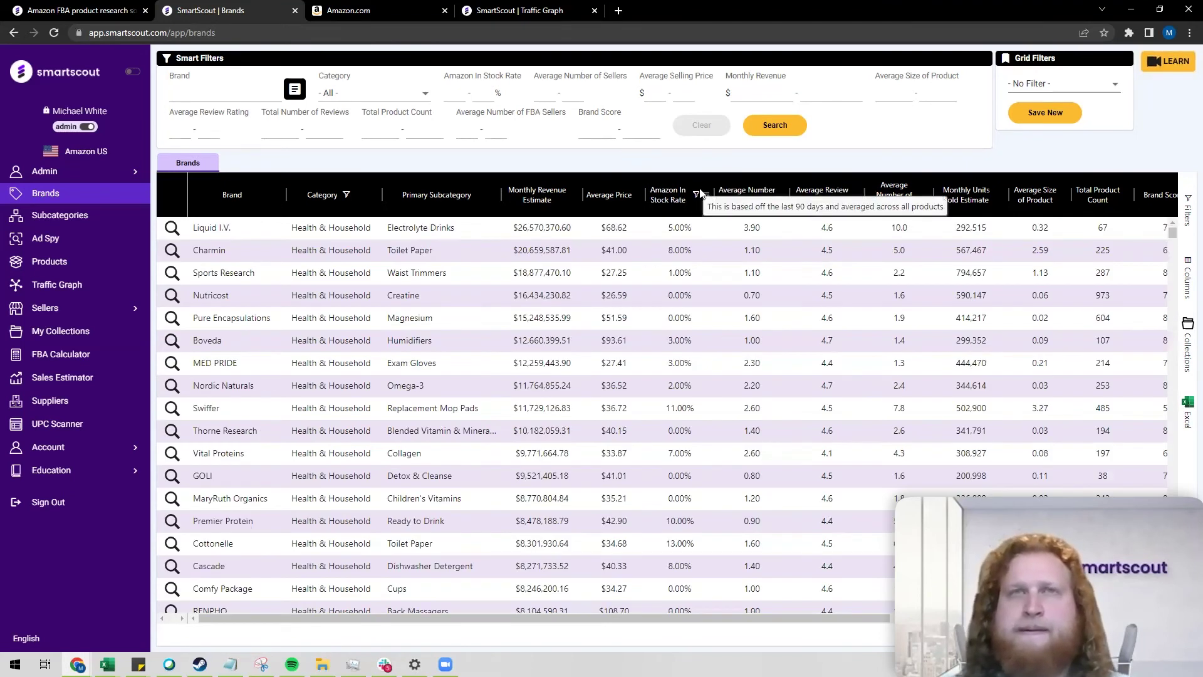
Load the Products list ranked by monthly units sold, led by Wyze Cam Pan v2 at 390,797, and review top products.
{"action": "left_click", "coordinate": [50, 262]}
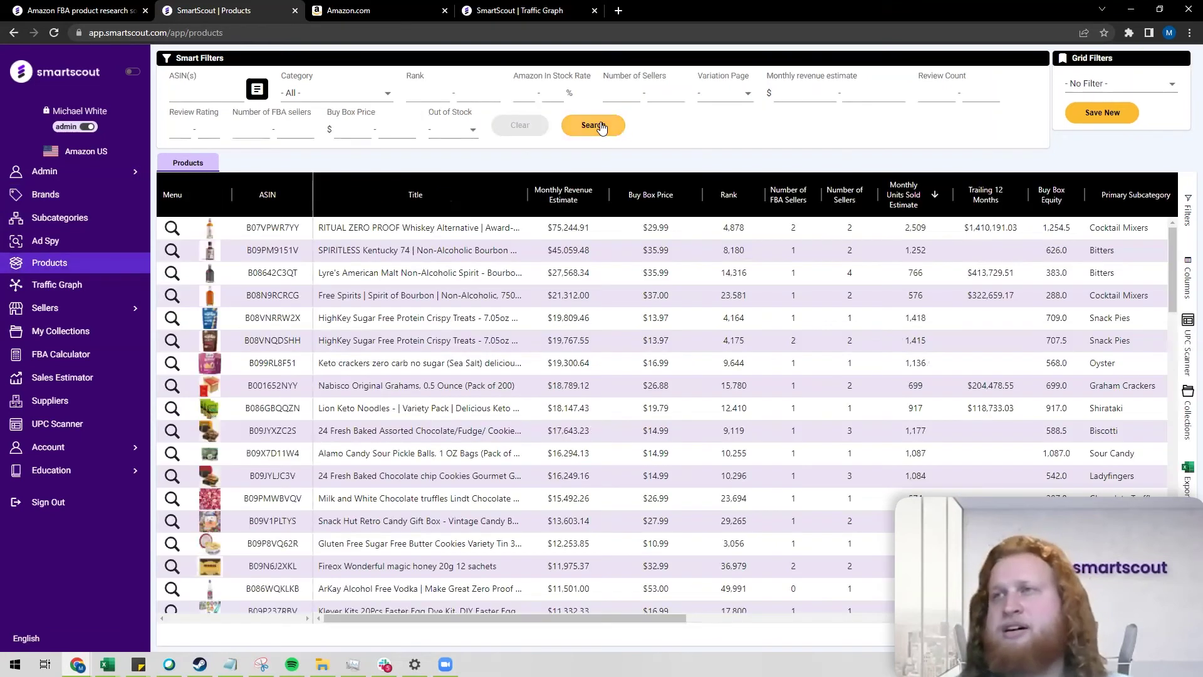
{"action": "left_click", "coordinate": [600, 126]}
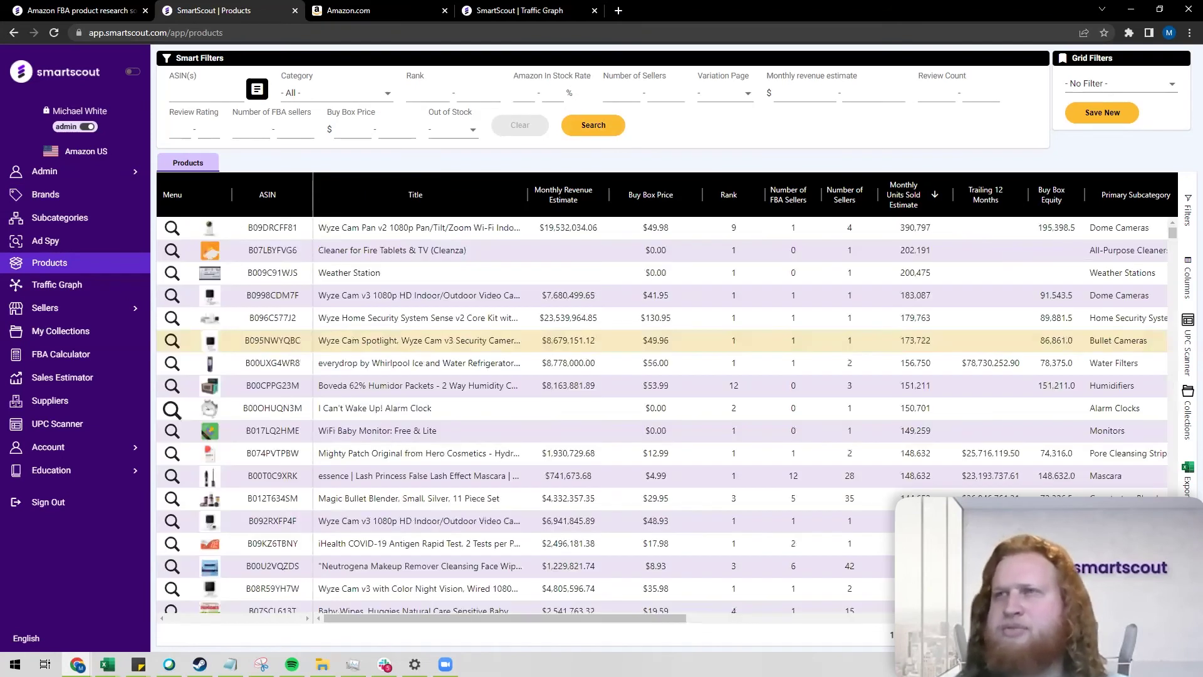
{"action": "left_click", "coordinate": [772, 319]}
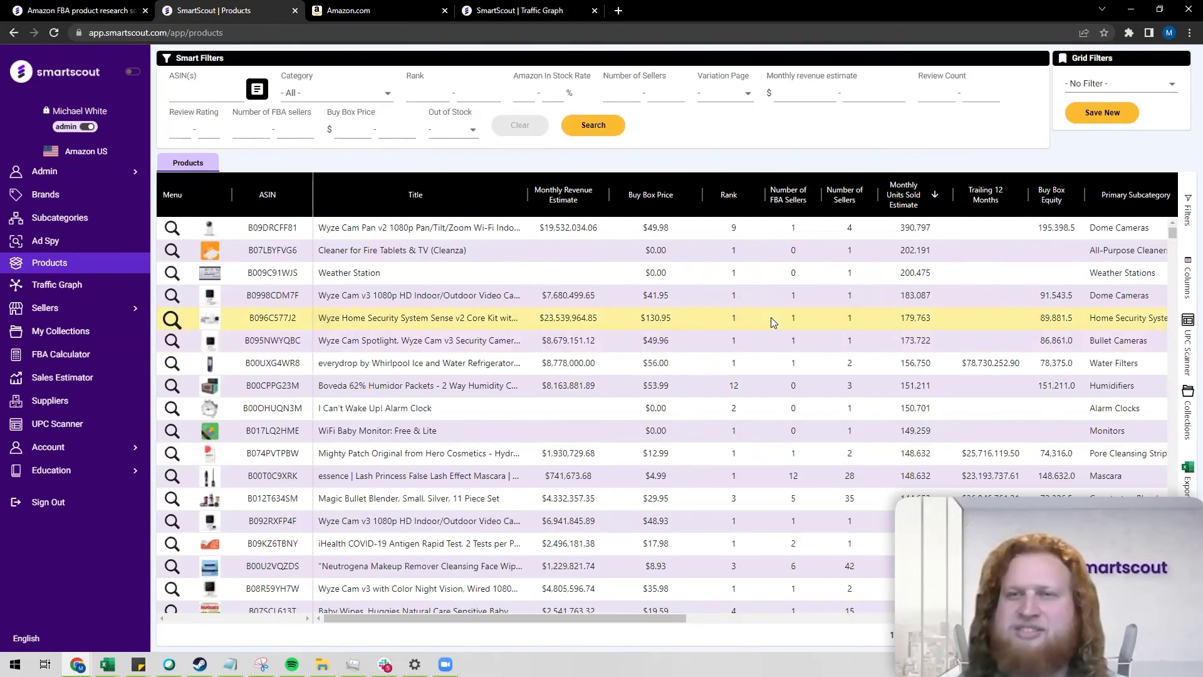
{"action": "left_click", "coordinate": [707, 264]}
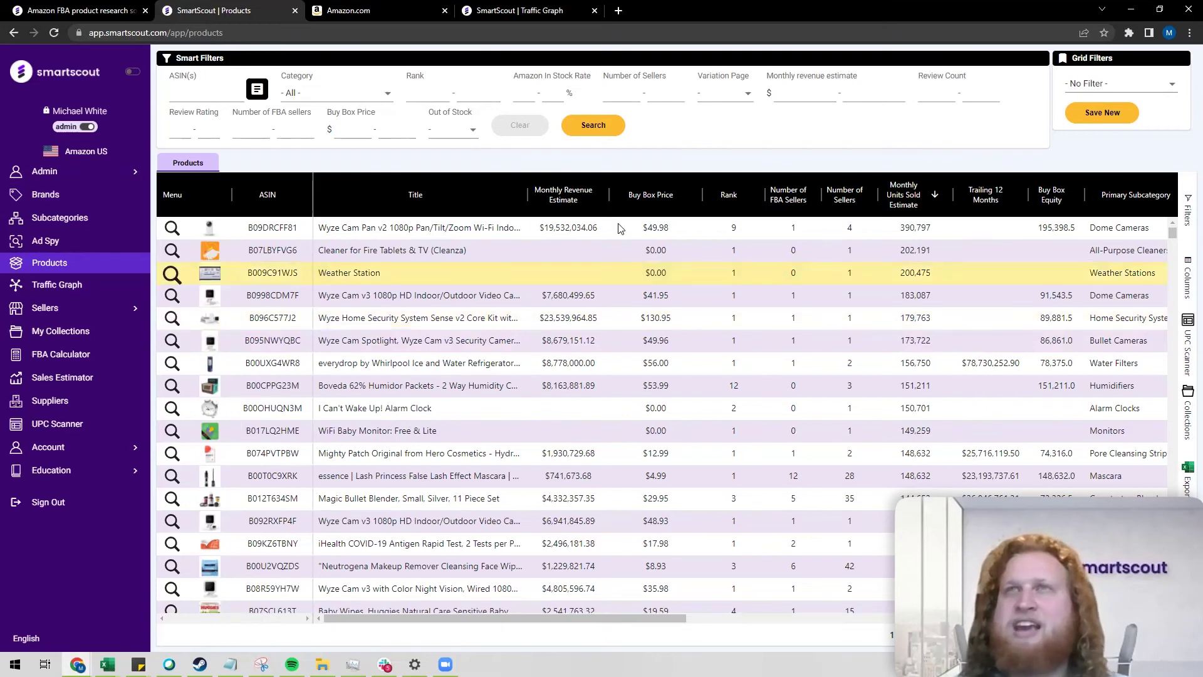
{"action": "left_click", "coordinate": [665, 236]}
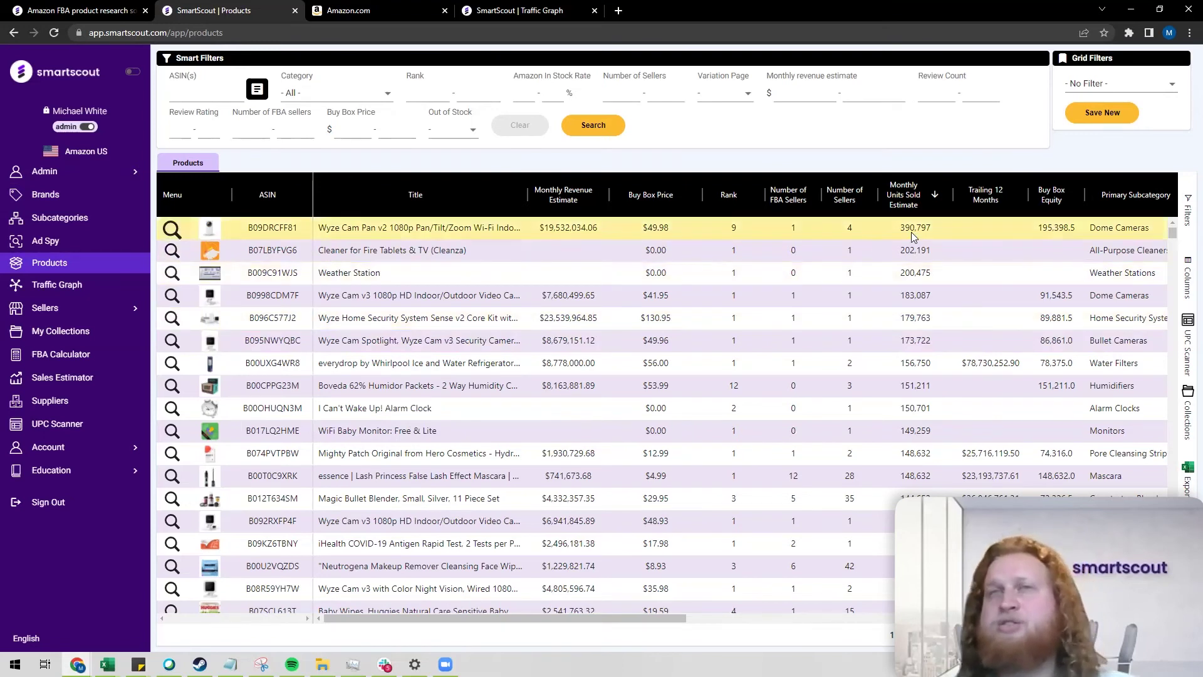
{"action": "left_click", "coordinate": [595, 435]}
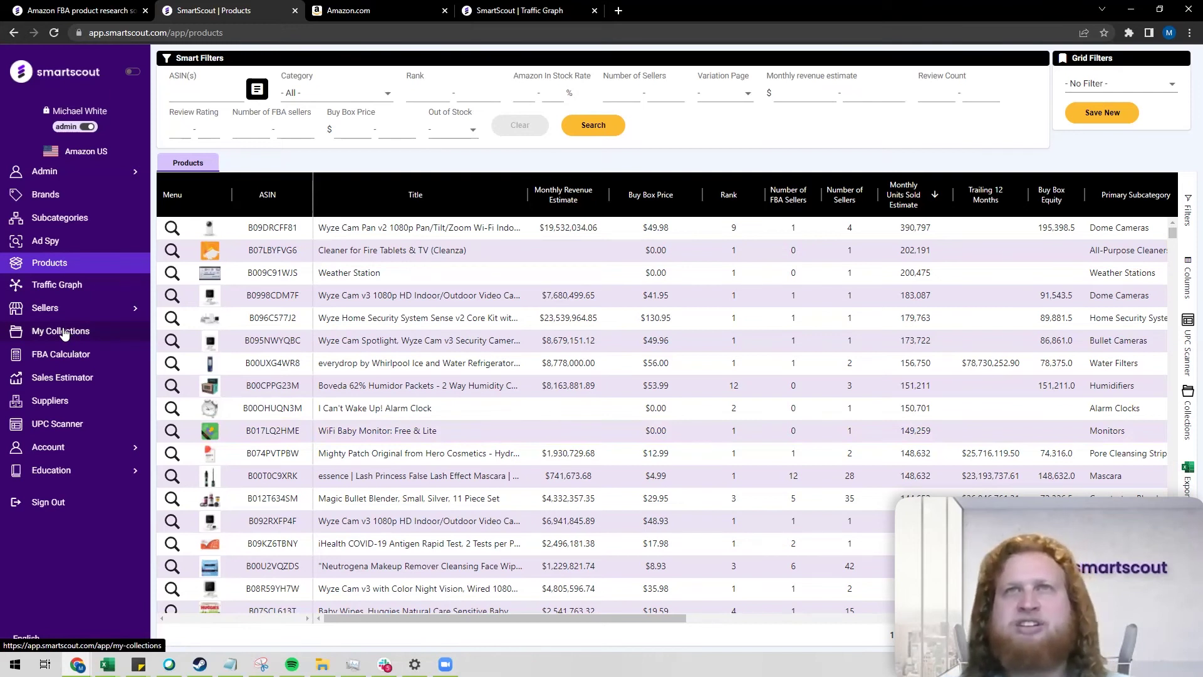
{"action": "left_click", "coordinate": [170, 228]}
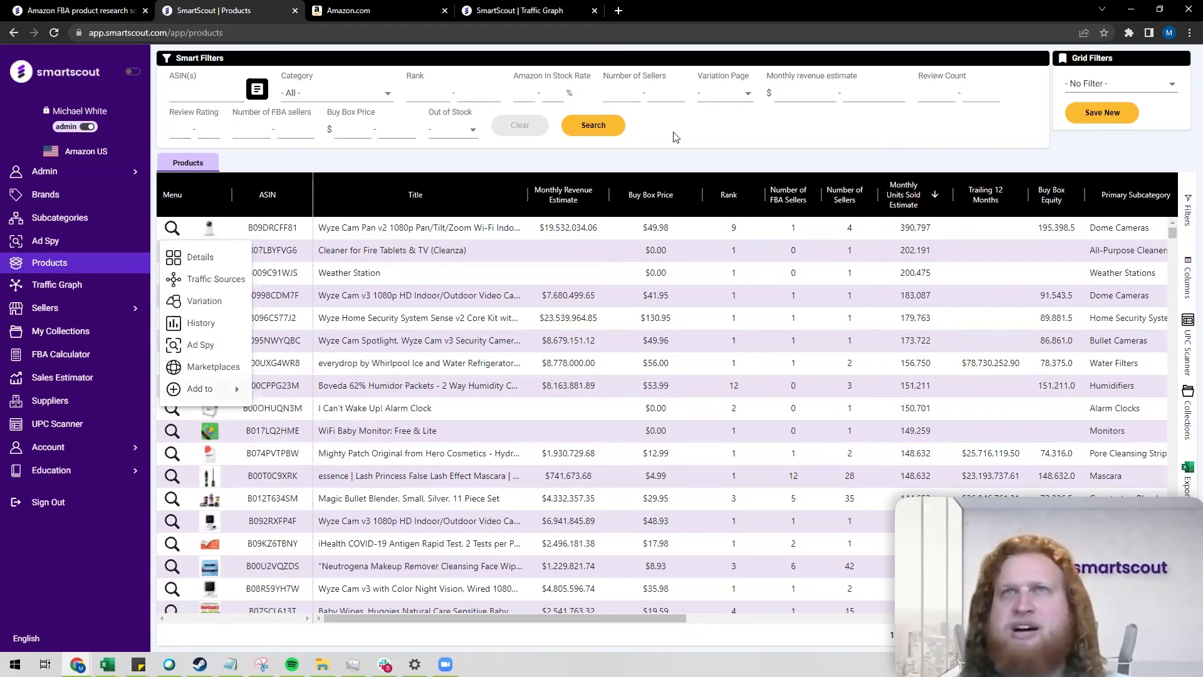
{"action": "left_click", "coordinate": [254, 167]}
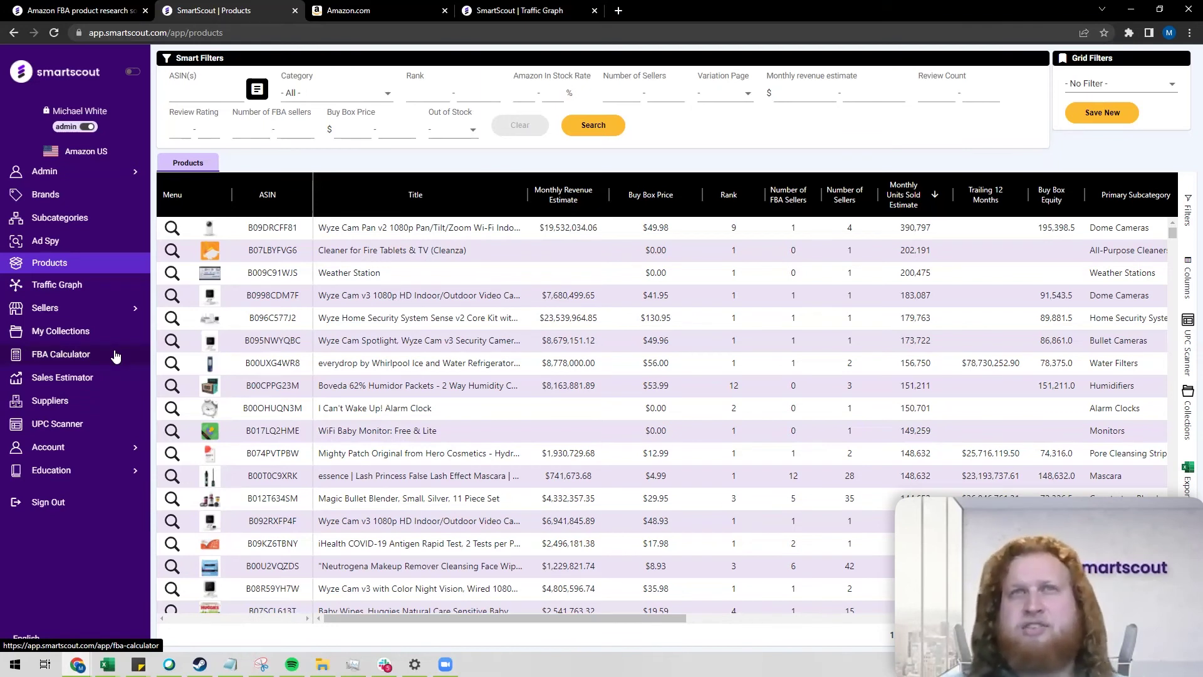
In the Sales Estimator, enter a Toys & Games best seller's rank of 80000.
{"action": "left_click", "coordinate": [86, 382]}
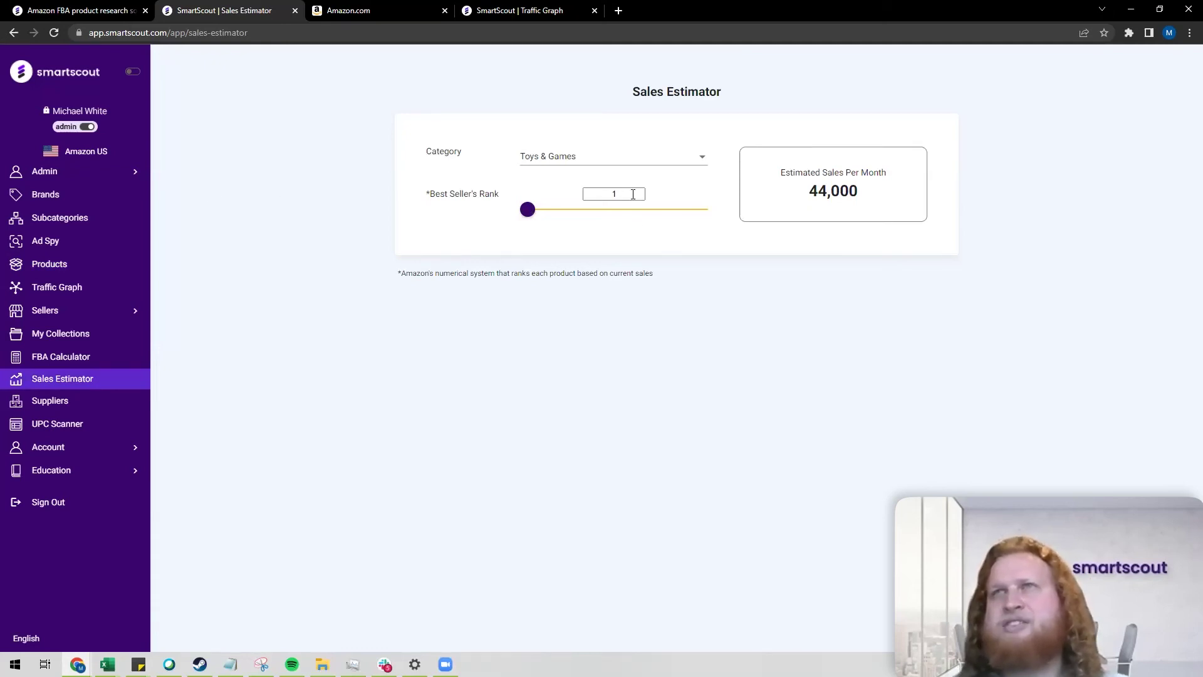
{"action": "double_click", "coordinate": [603, 191]}
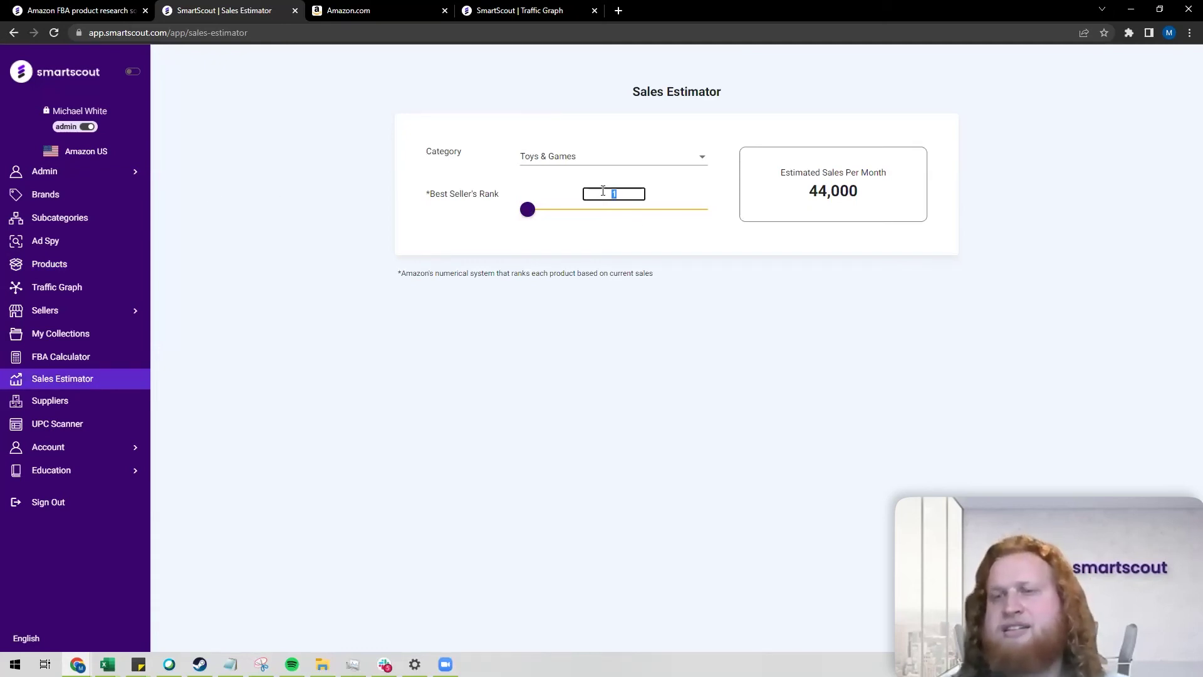
{"action": "type", "text": "80"}
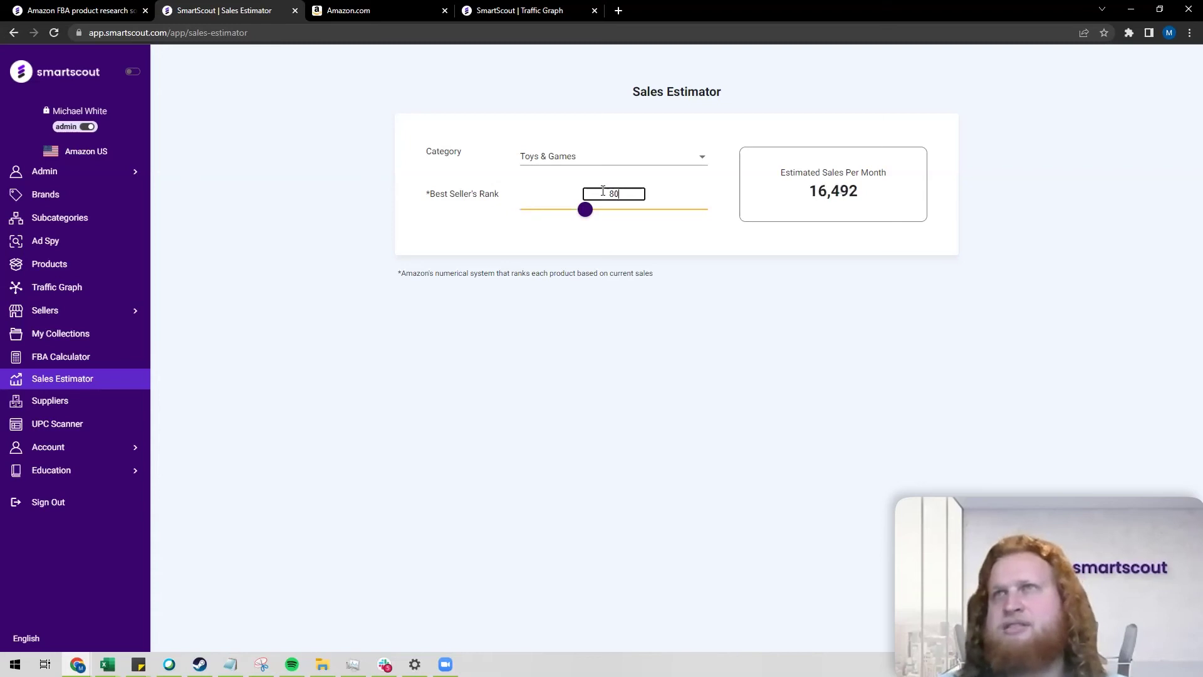
{"action": "type", "text": "000"}
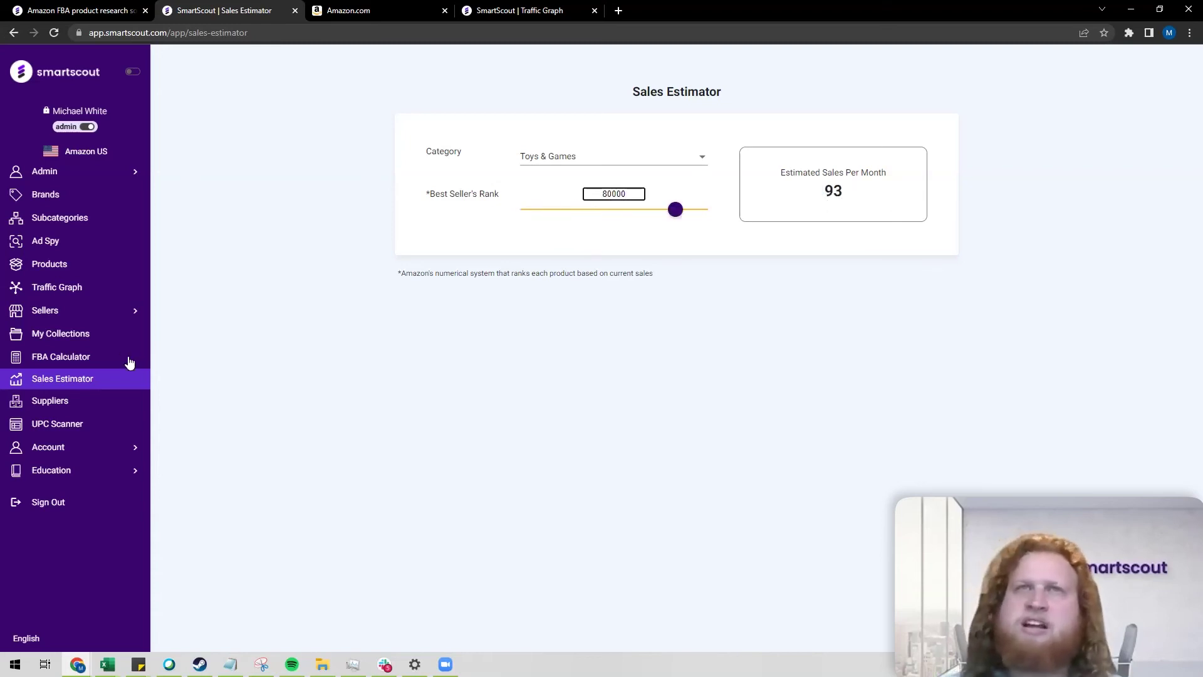
Go via Suppliers to the UPC Scanner showing the Demo 2 and Demo scans.
{"action": "left_click", "coordinate": [71, 405]}
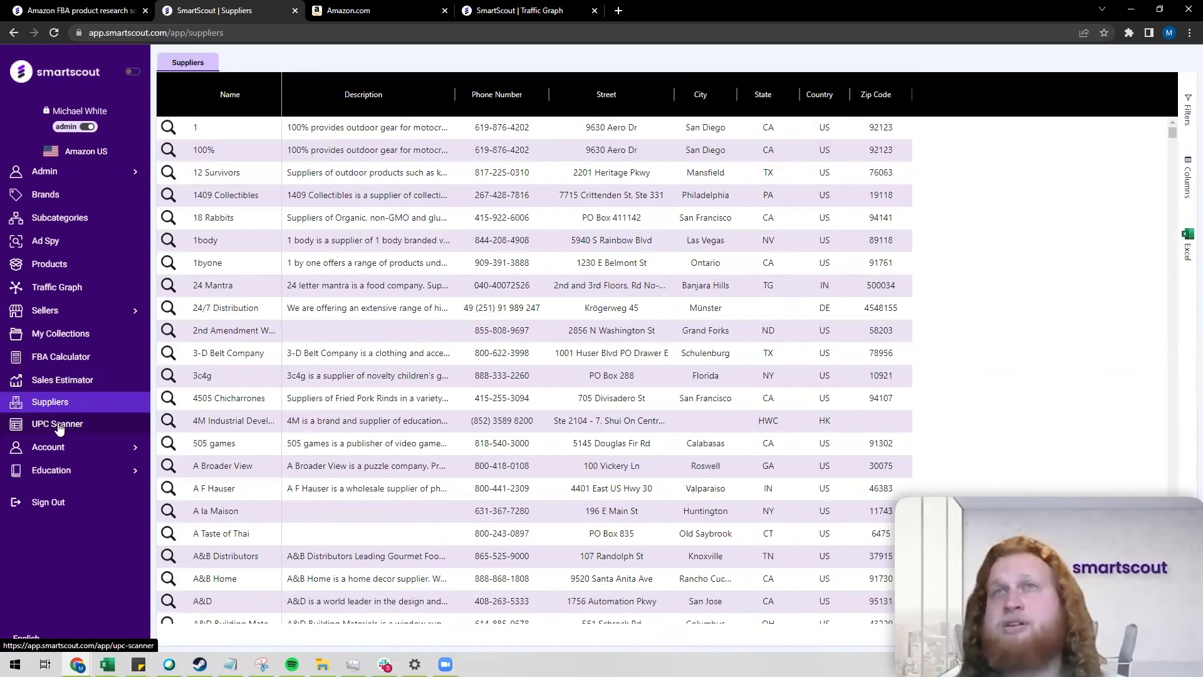
{"action": "left_click", "coordinate": [57, 424]}
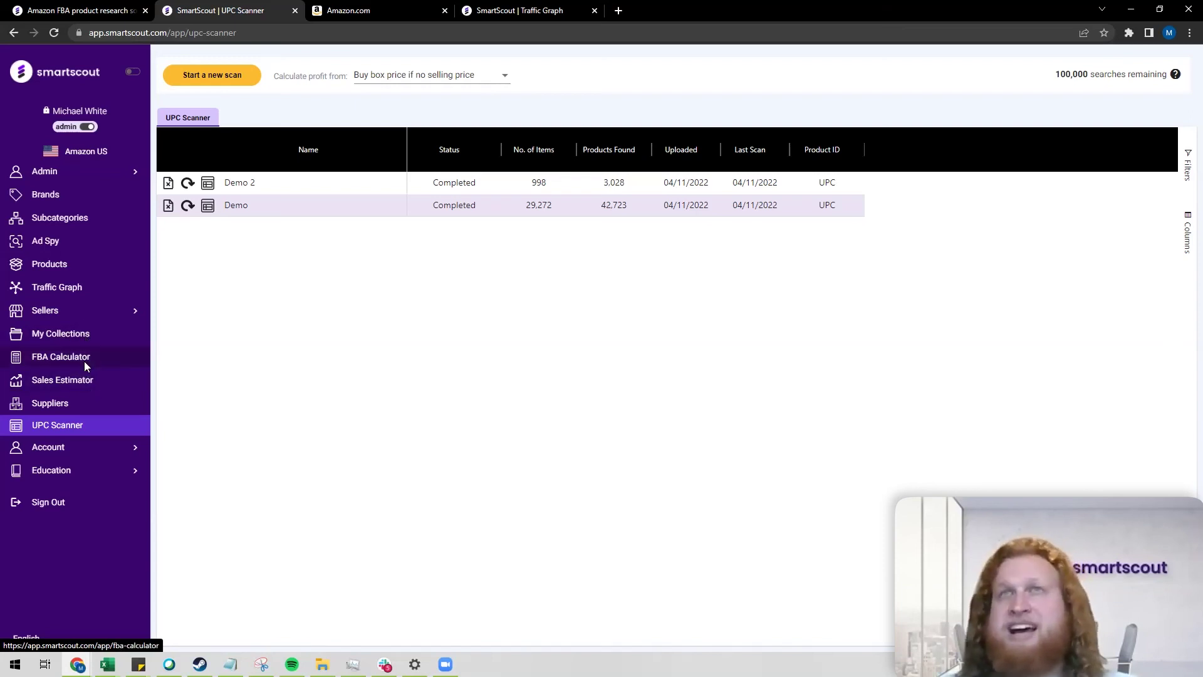
Open the FBA Calculator showing a $5.14 FBA fee for the Choose Friendship bracelet kit.
{"action": "left_click", "coordinate": [86, 360]}
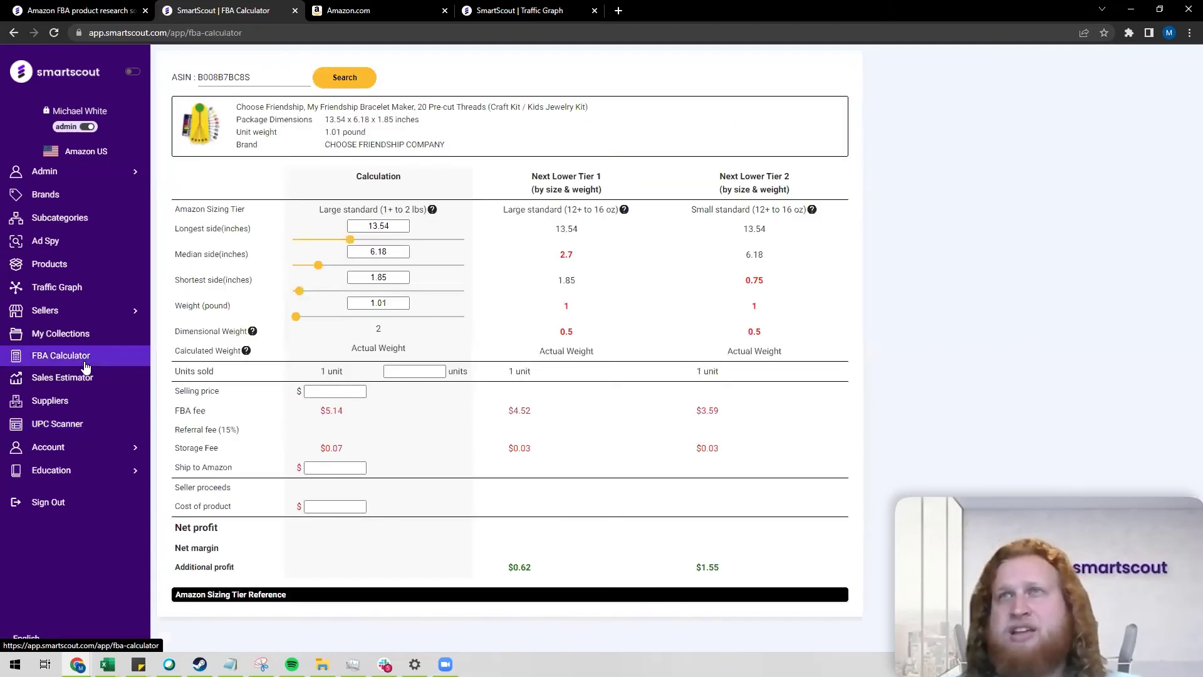